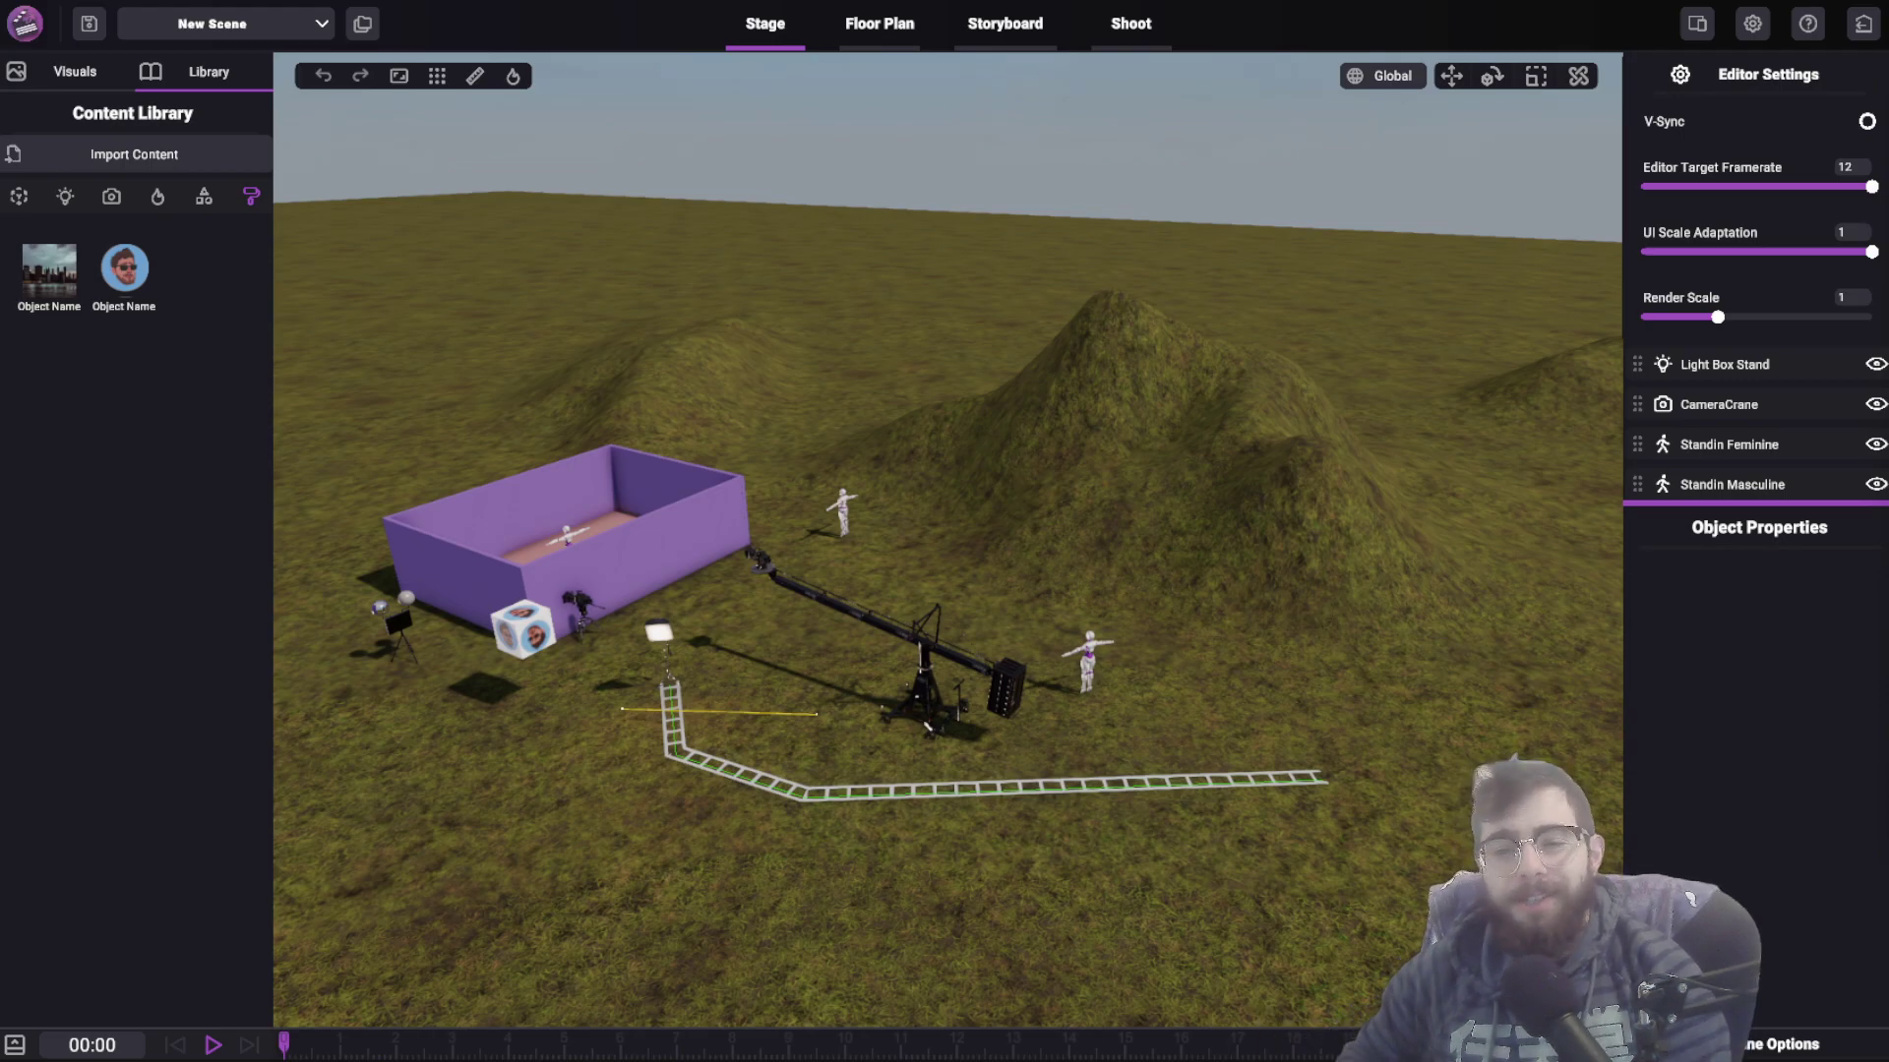
{"action": "right_click_drag", "start_coordinate": [1155, 656], "coordinate": [1282, 617]}
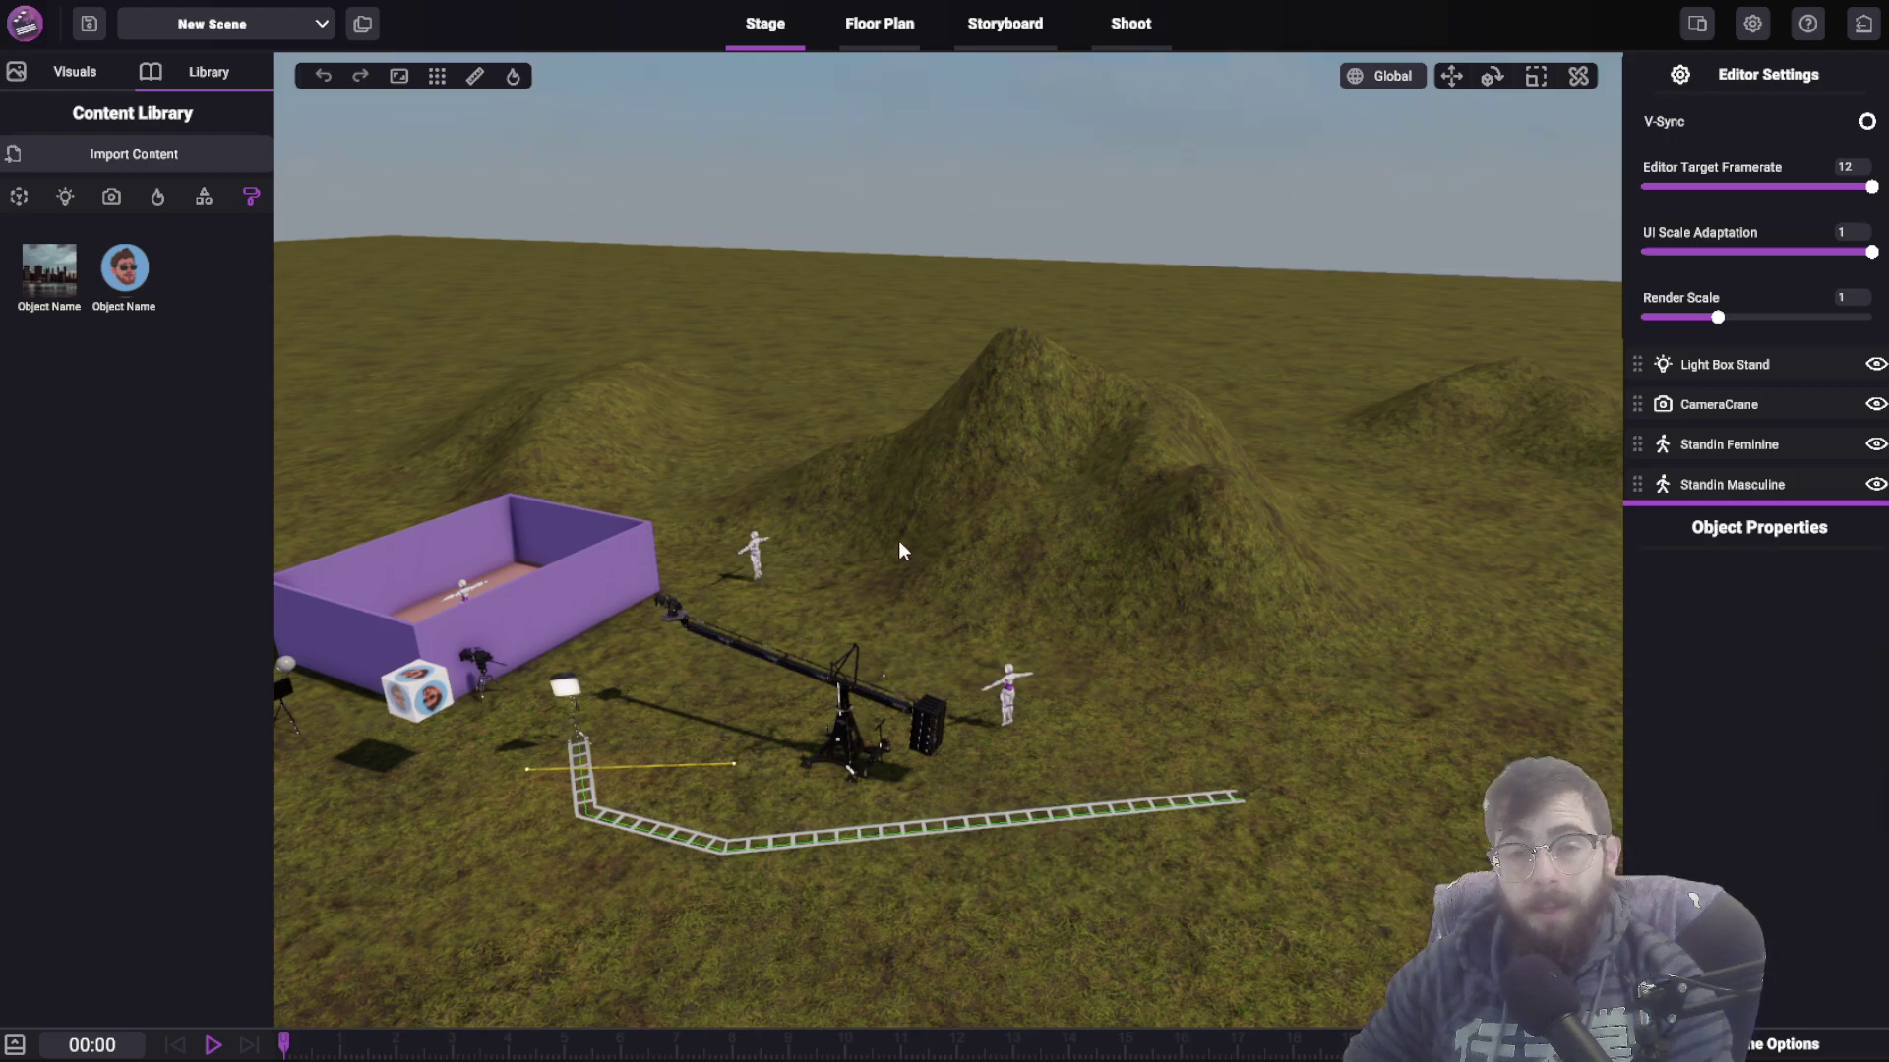
{"action": "right_click_drag", "start_coordinate": [934, 598], "coordinate": [995, 580]}
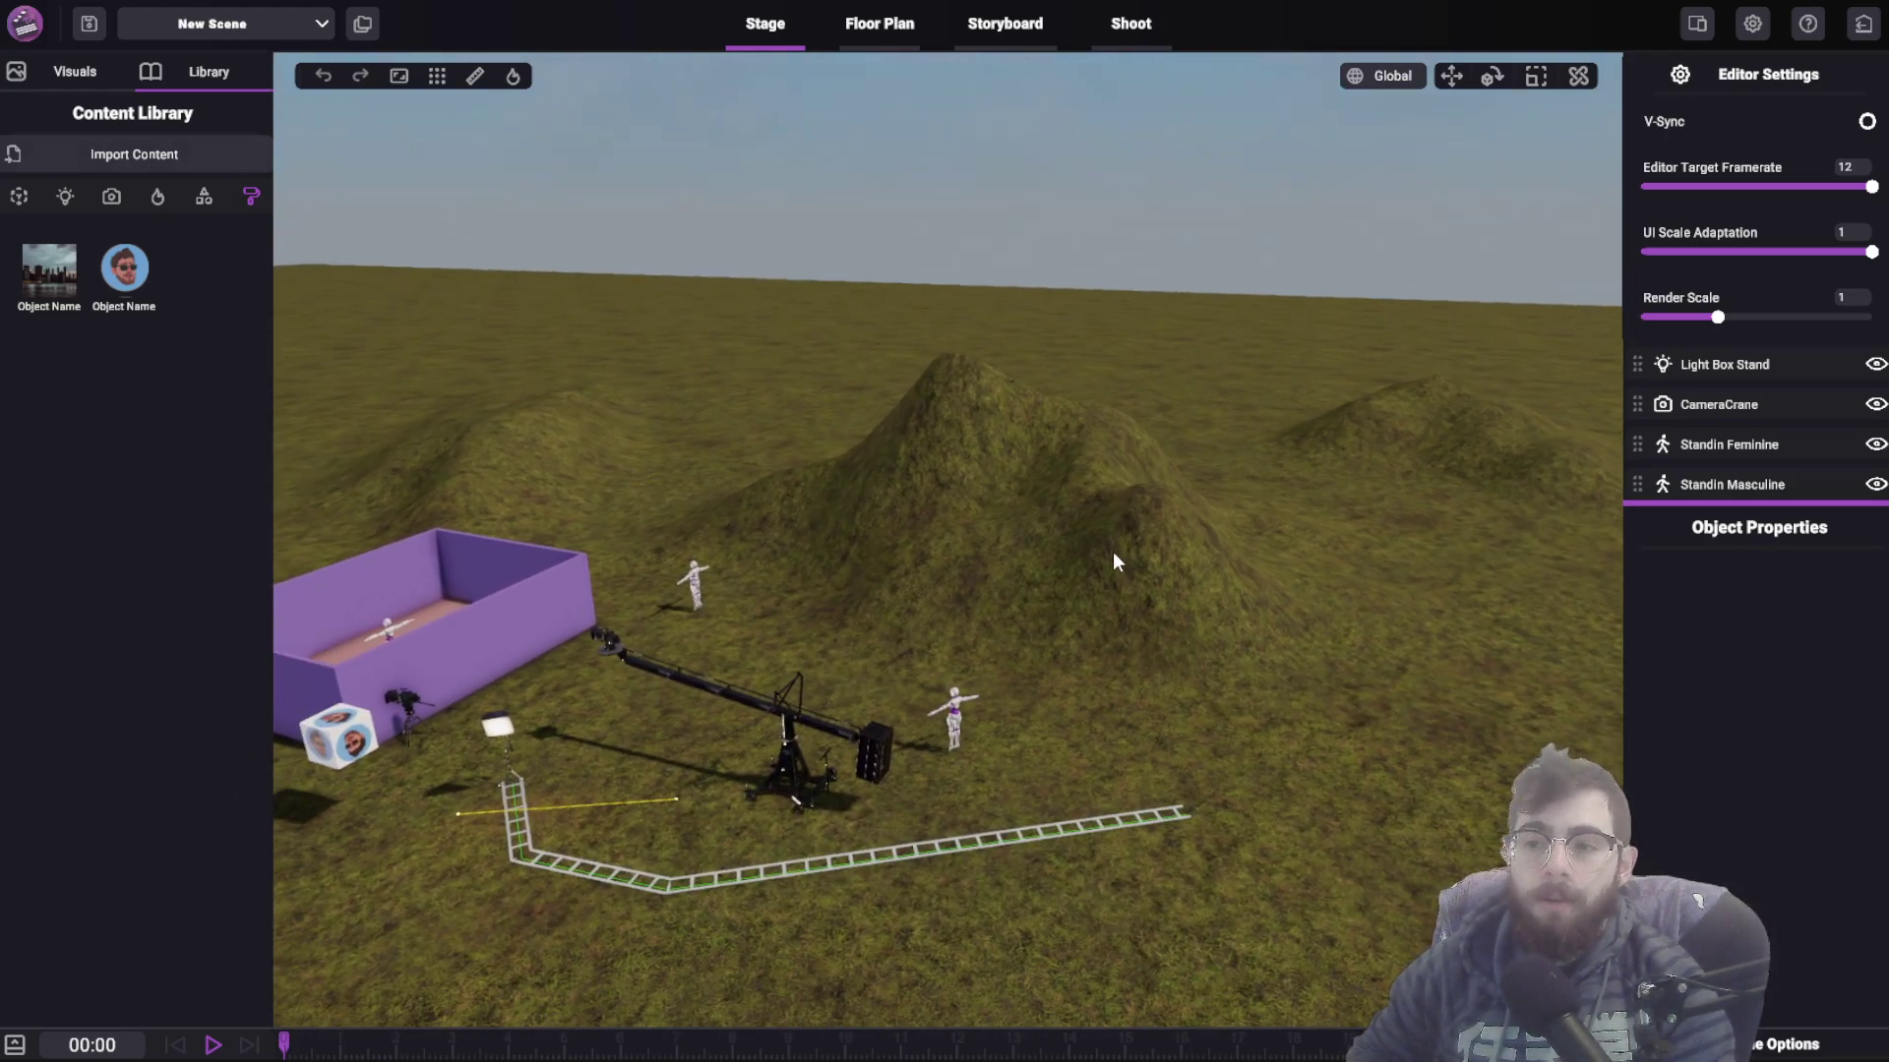
{"action": "right_click_drag", "start_coordinate": [1123, 551], "coordinate": [1023, 573]}
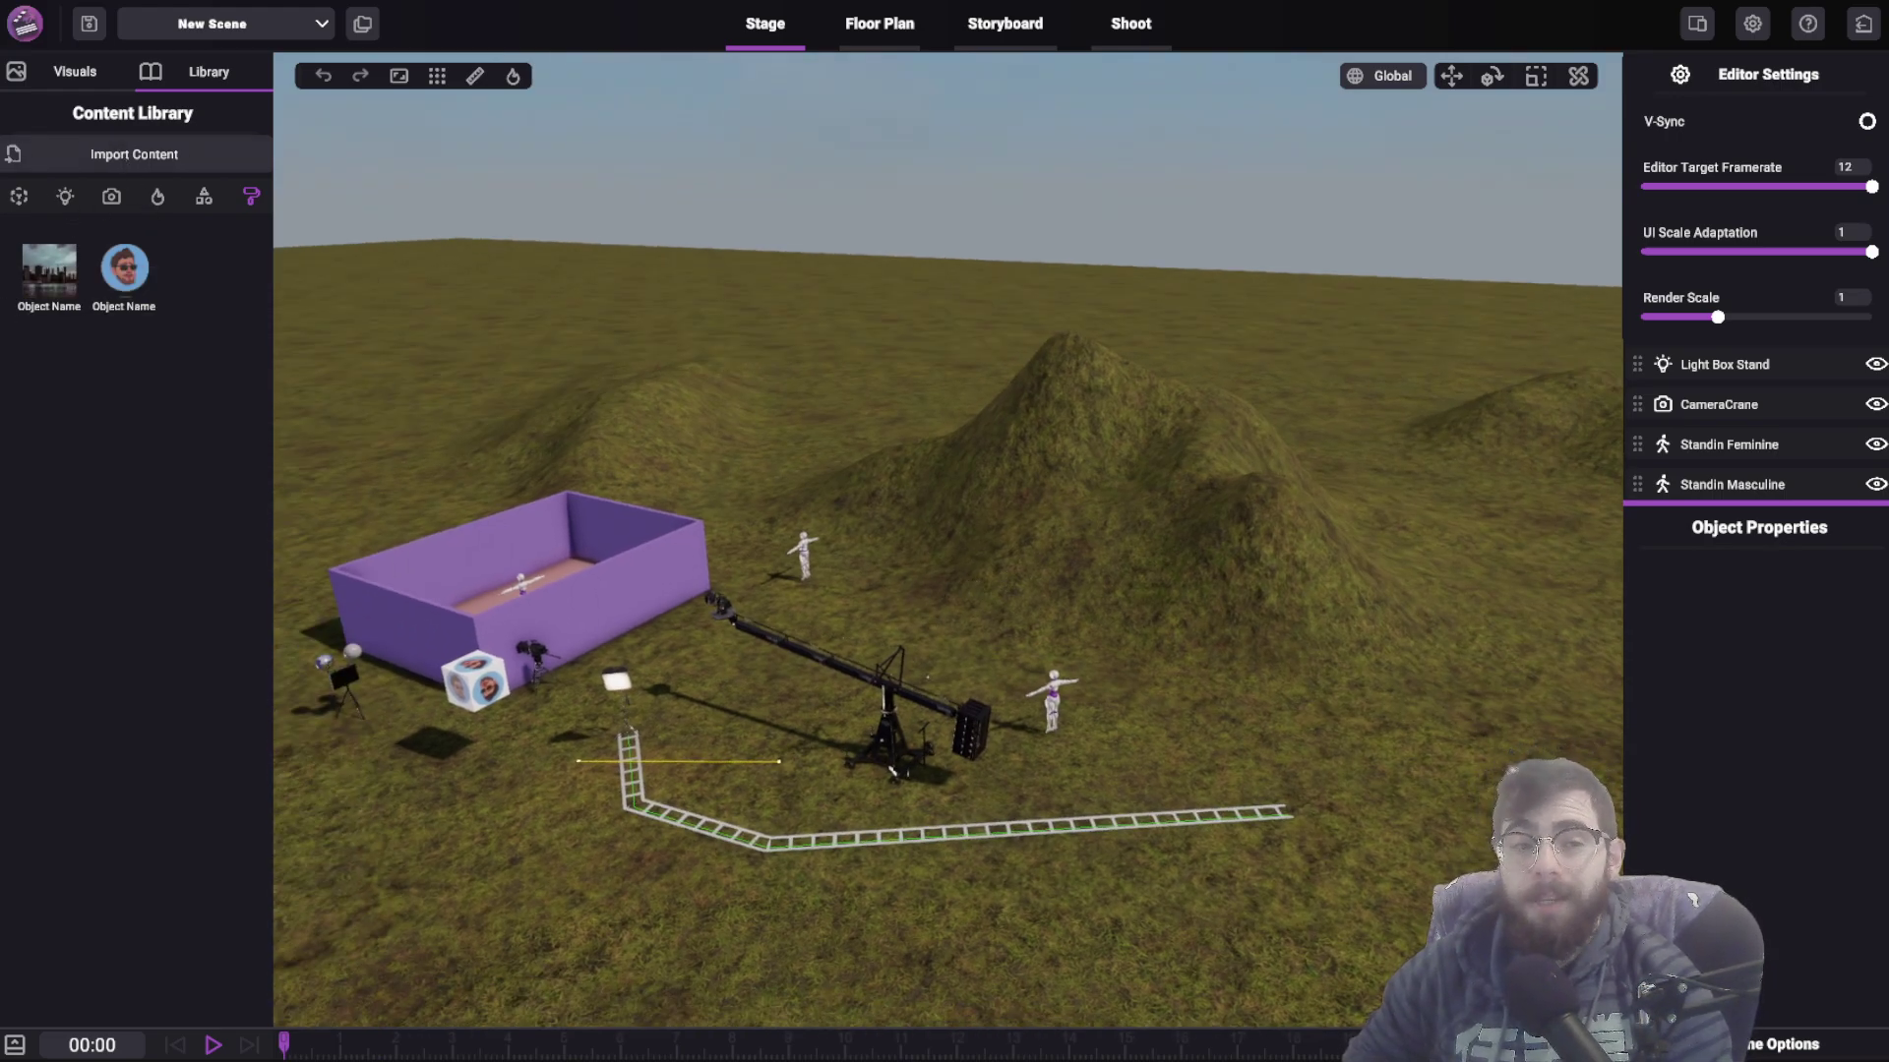
- Look through the scene visuals settings, the content library's asset categories and the available content import options
{"action": "left_click", "coordinate": [54, 71]}
{"action": "left_click", "coordinate": [203, 73]}
{"action": "left_click", "coordinate": [78, 72]}
{"action": "right_click_drag", "start_coordinate": [689, 449], "coordinate": [736, 433]}
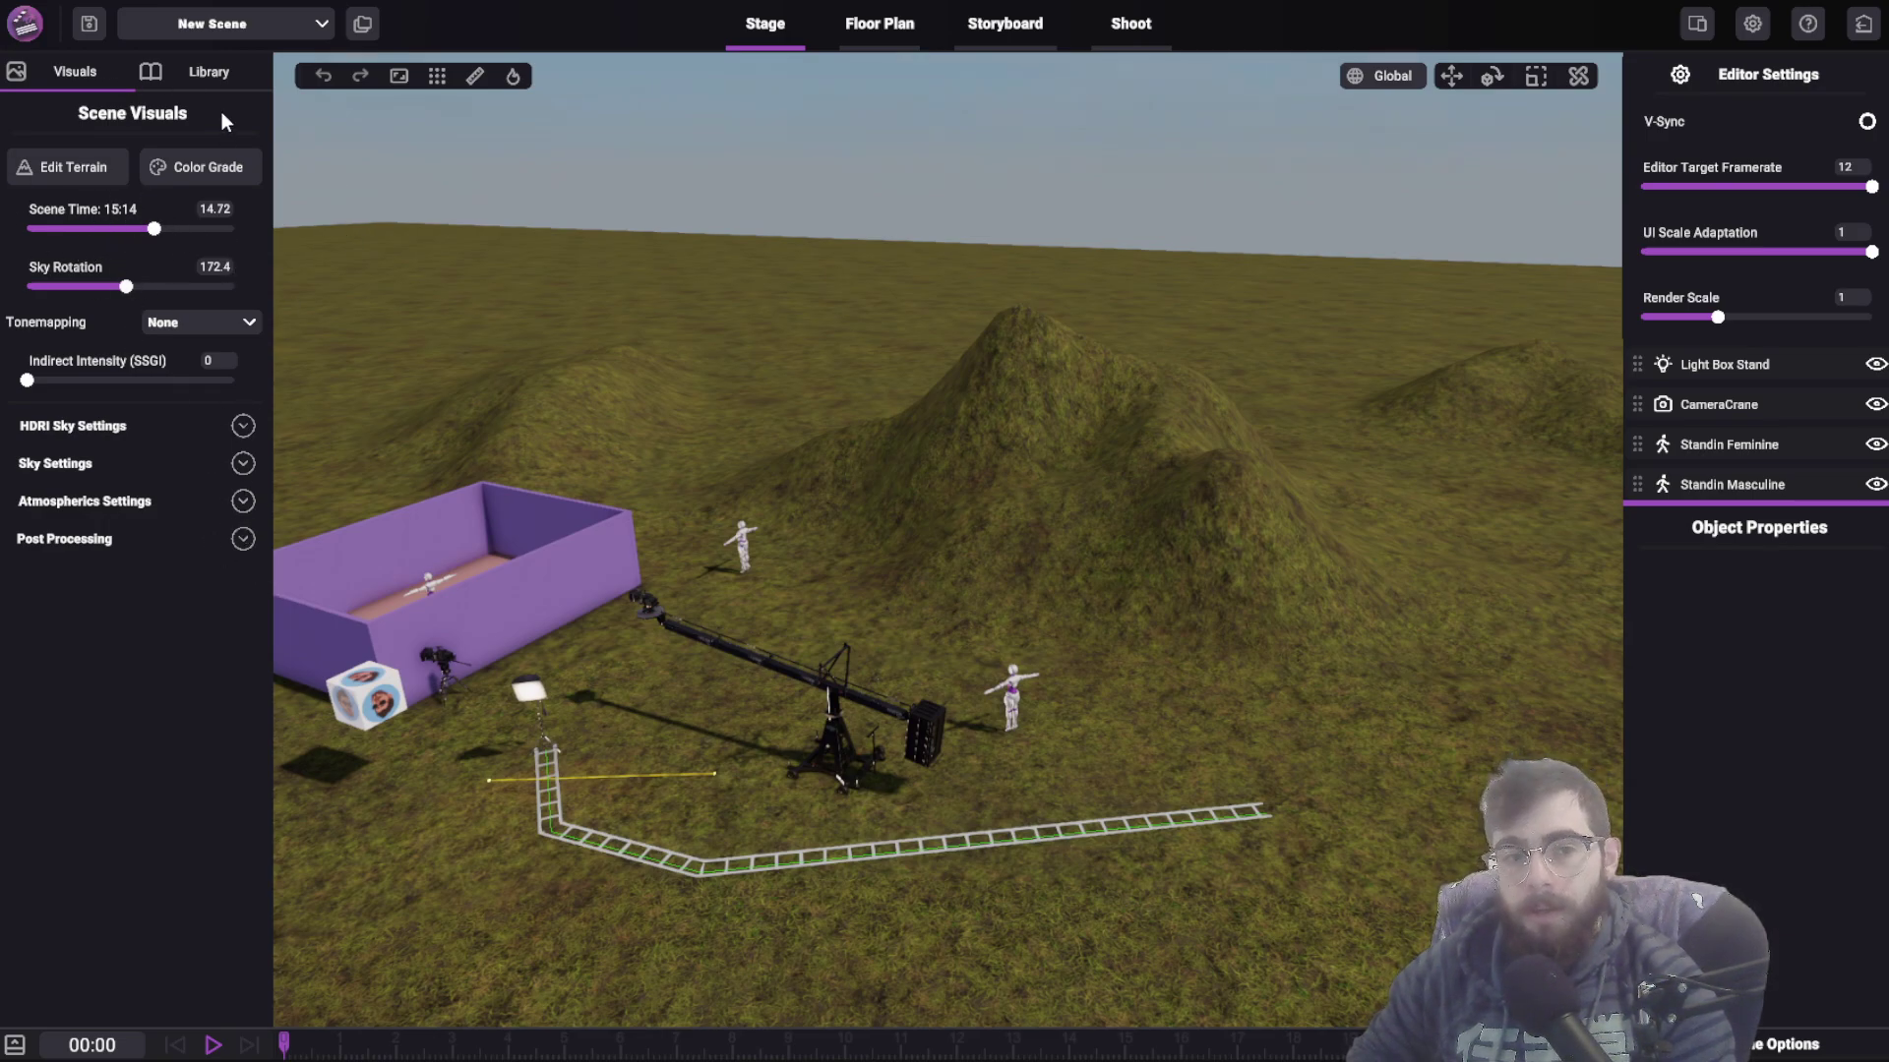
{"action": "left_click", "coordinate": [203, 74]}
{"action": "left_click", "coordinate": [18, 197]}
{"action": "left_click", "coordinate": [67, 198]}
{"action": "left_click", "coordinate": [116, 197]}
{"action": "left_click", "coordinate": [203, 197]}
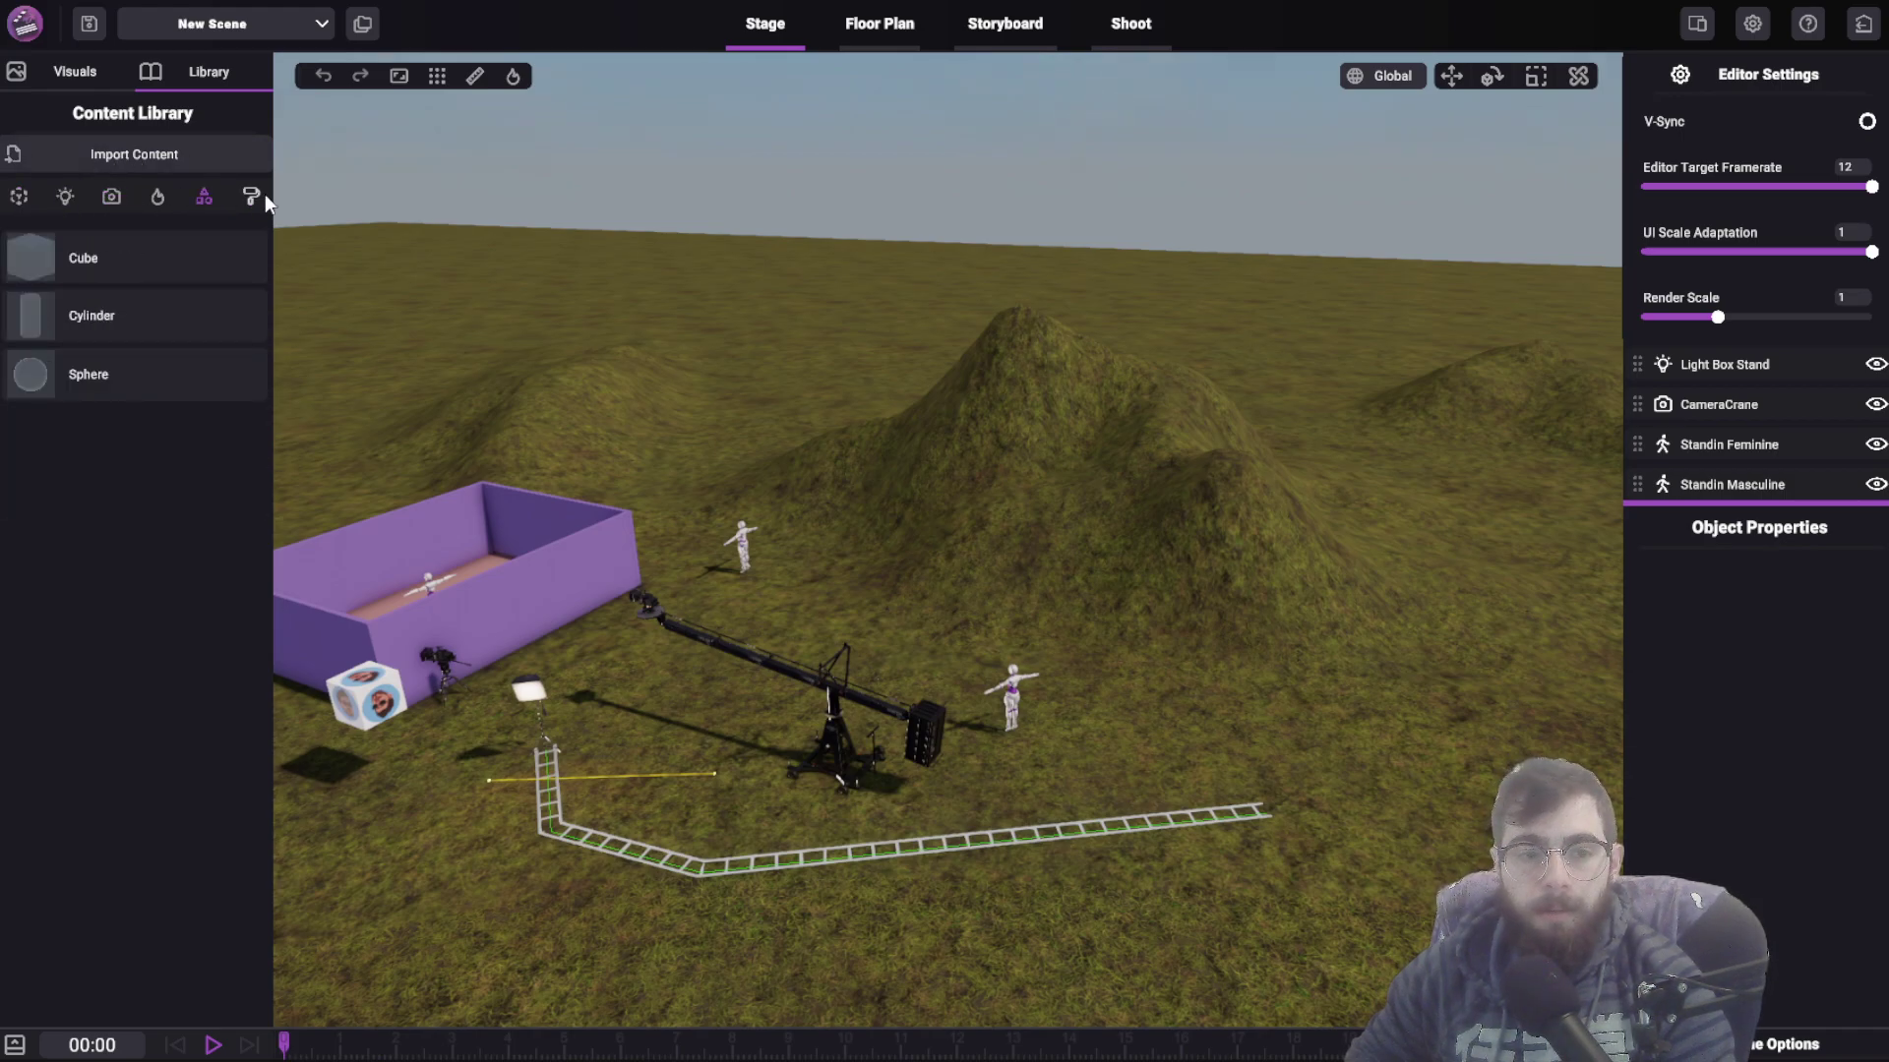
{"action": "left_click", "coordinate": [251, 197]}
{"action": "left_click", "coordinate": [51, 157]}
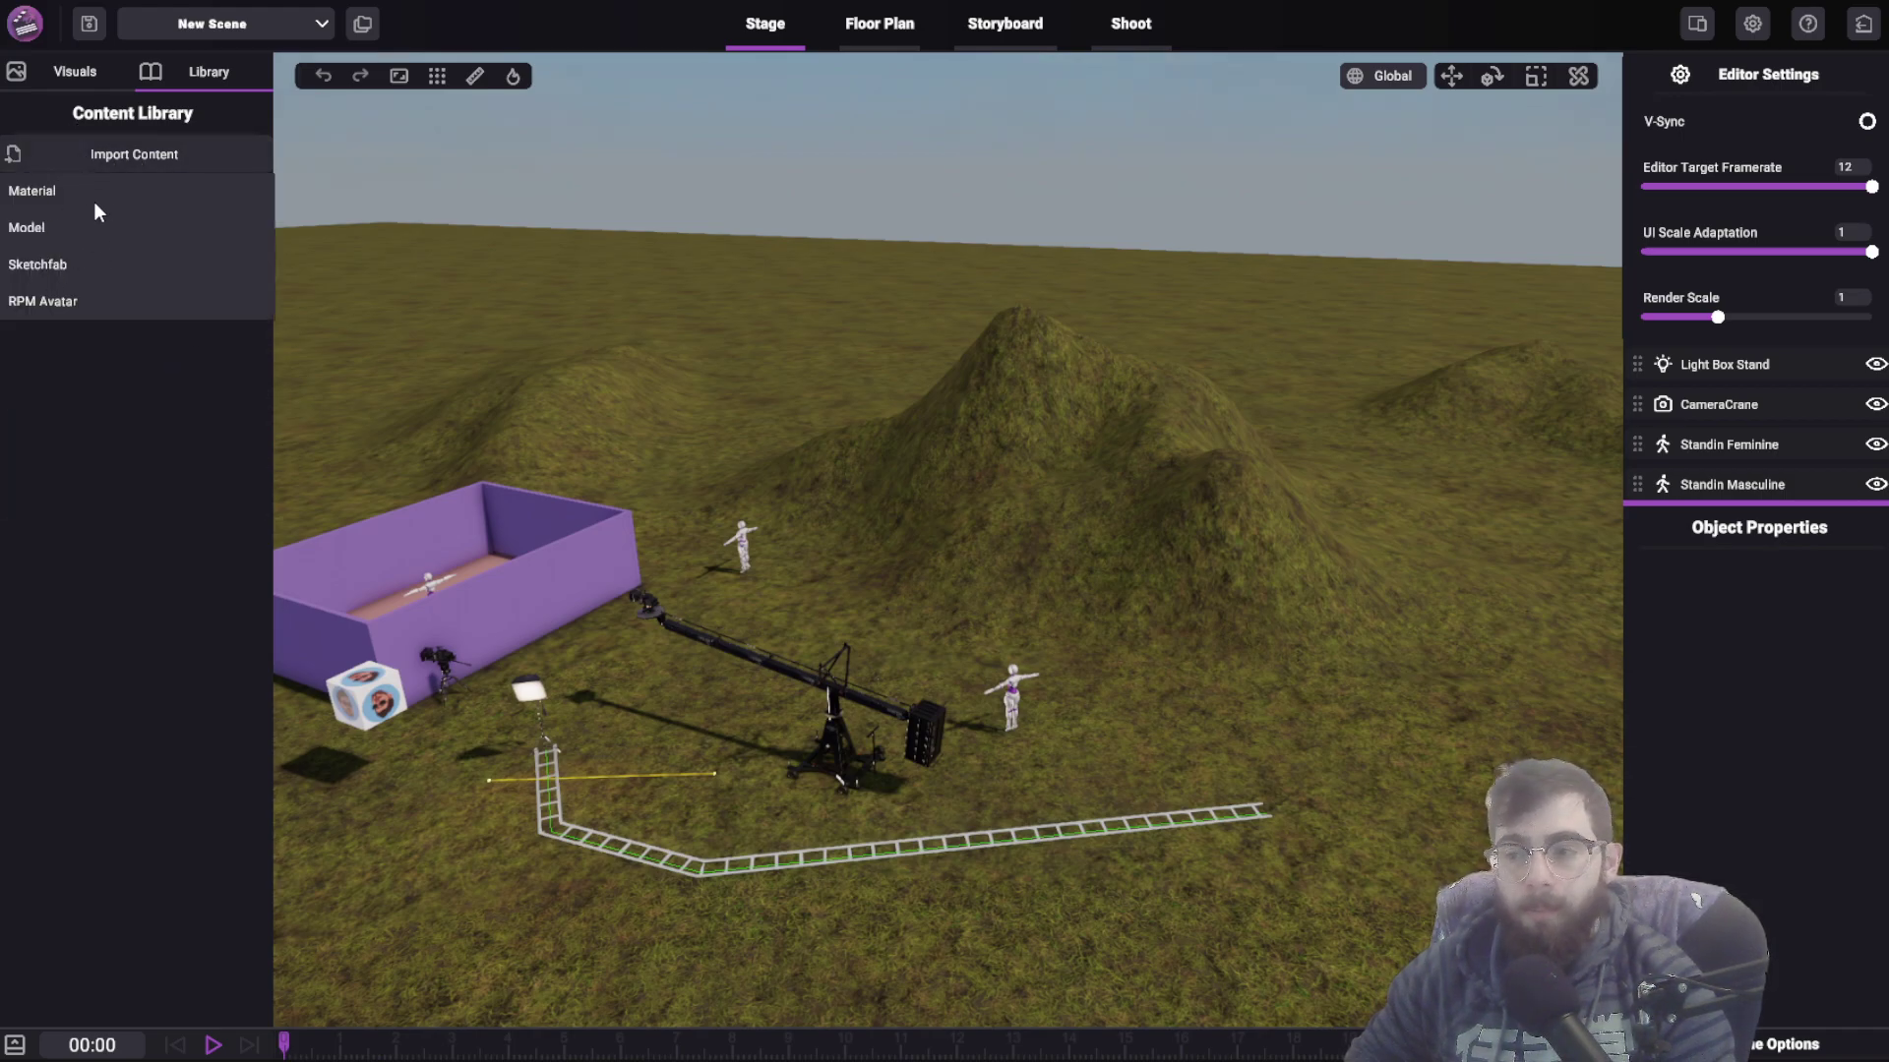
{"action": "left_click", "coordinate": [173, 156]}
{"action": "left_click", "coordinate": [20, 196]}
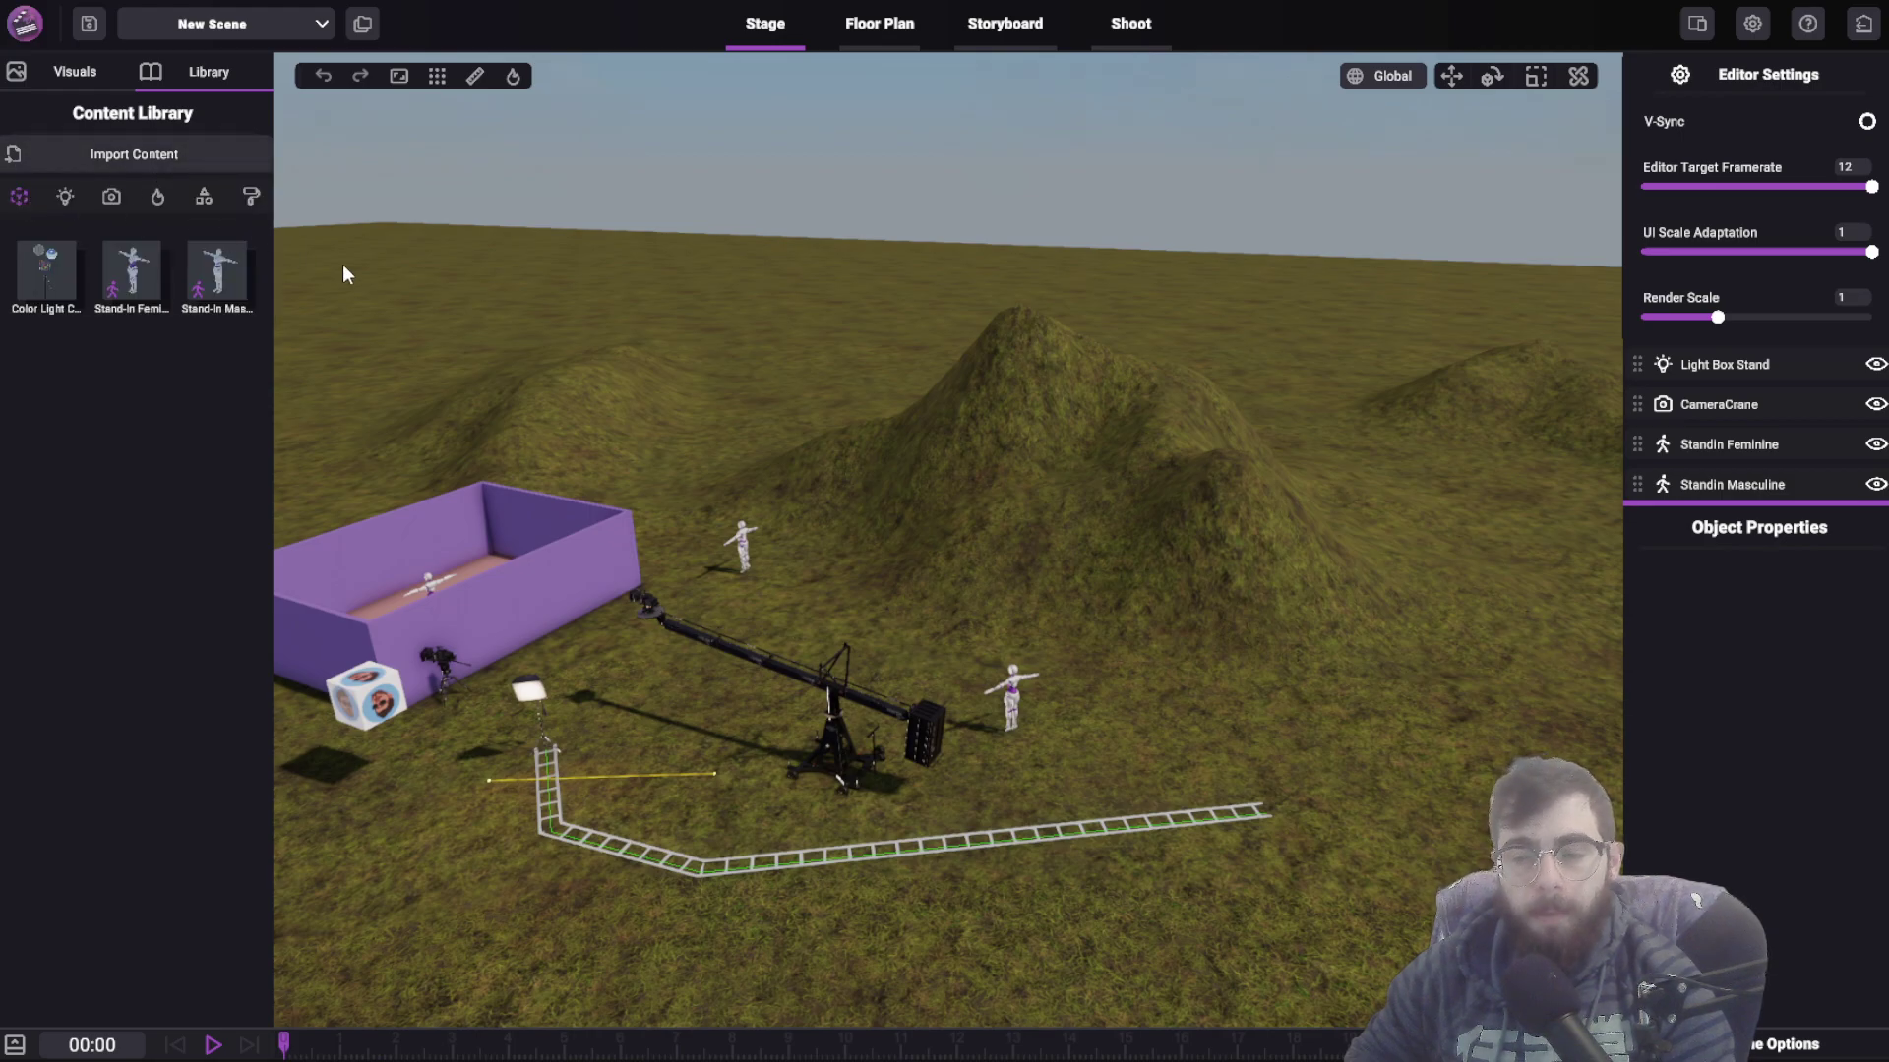
- Set the scene time to 12.91 and the sky's cloud density to 0.719
{"action": "left_click", "coordinate": [39, 85]}
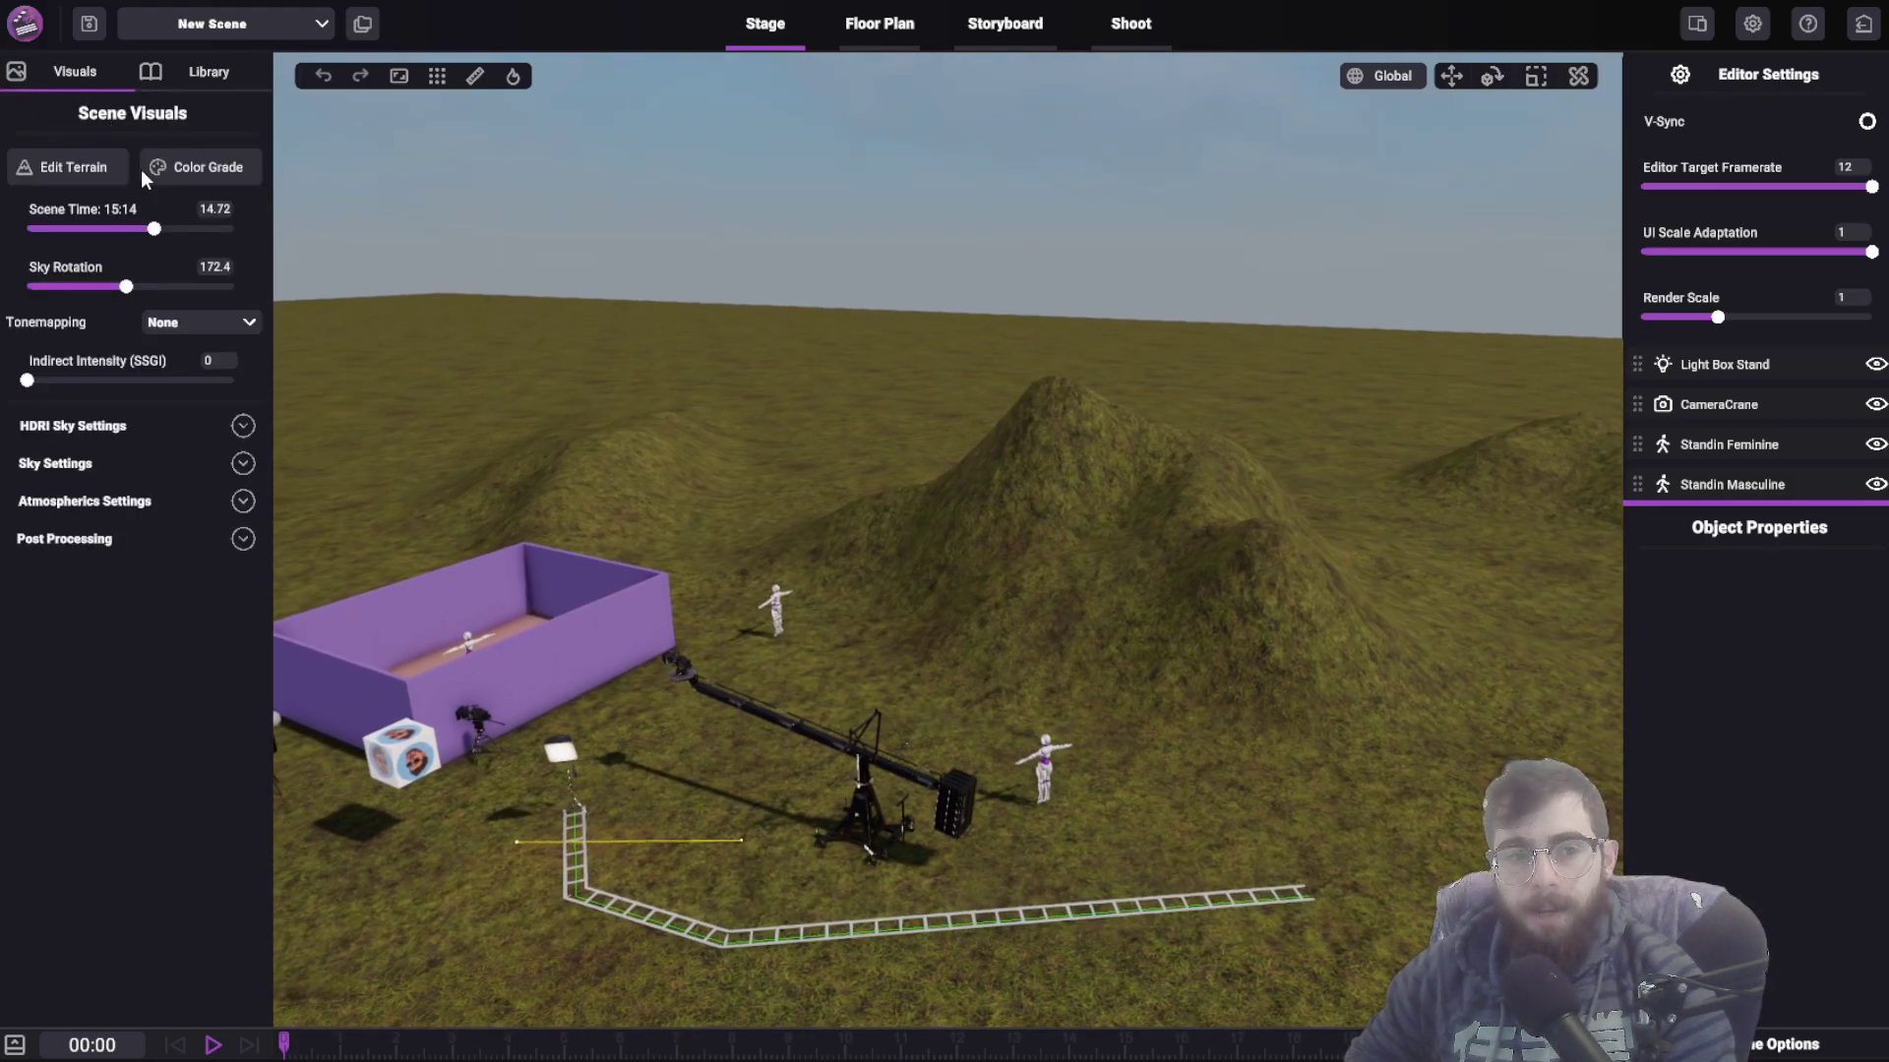
{"action": "left_click_drag", "start_coordinate": [134, 229], "coordinate": [138, 228]}
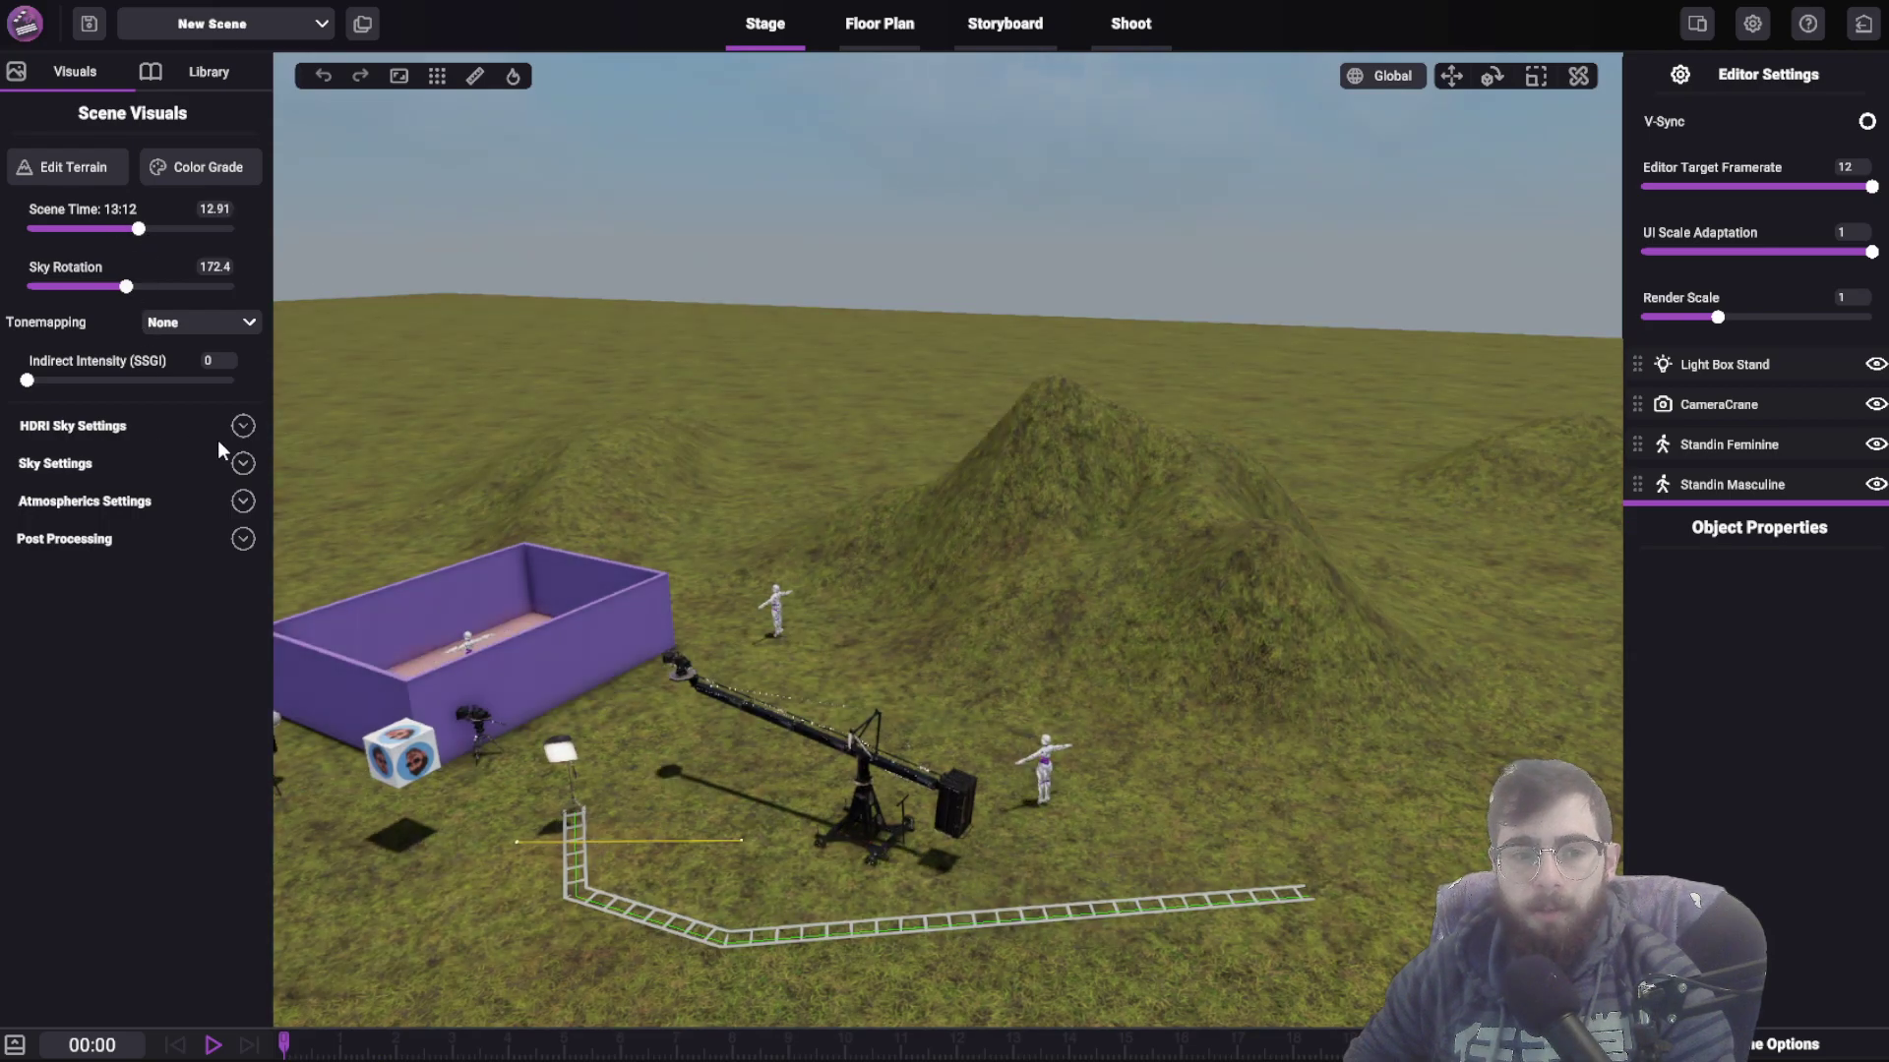
{"action": "left_click", "coordinate": [243, 465]}
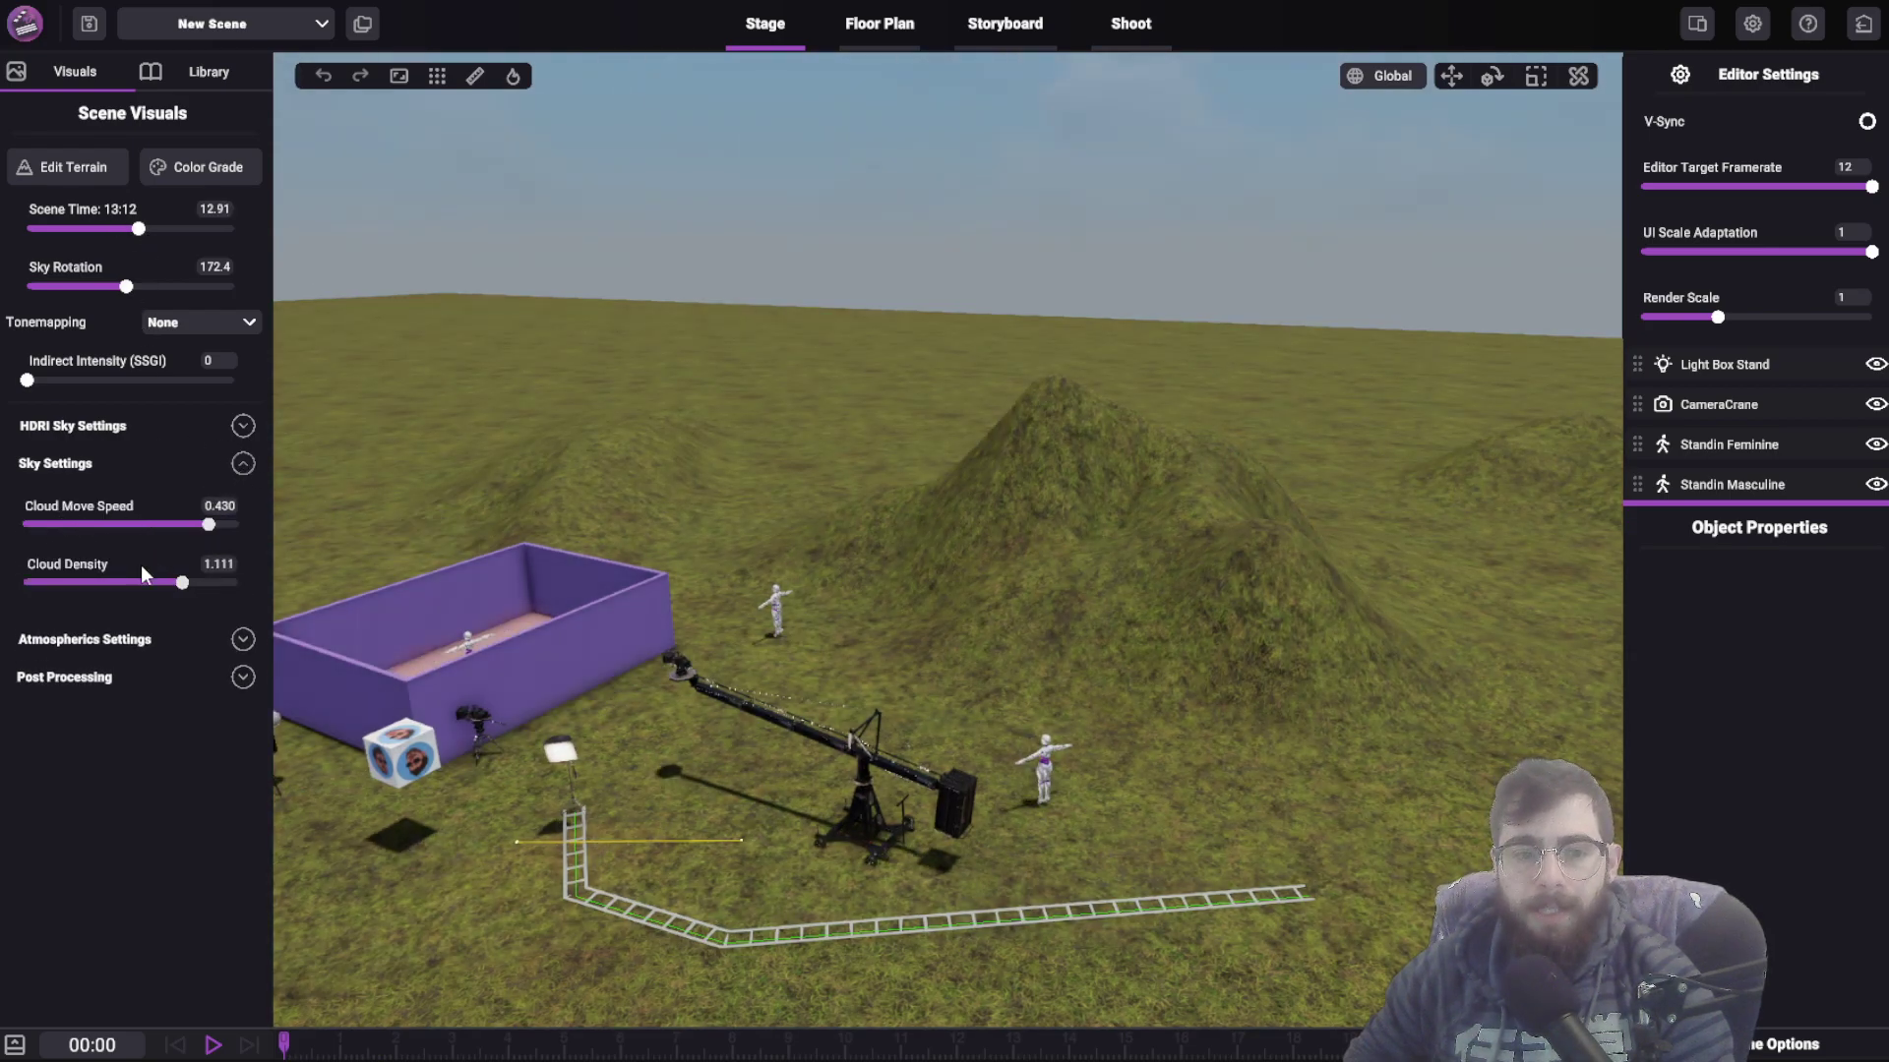
{"action": "left_click_drag", "start_coordinate": [29, 582], "coordinate": [126, 583]}
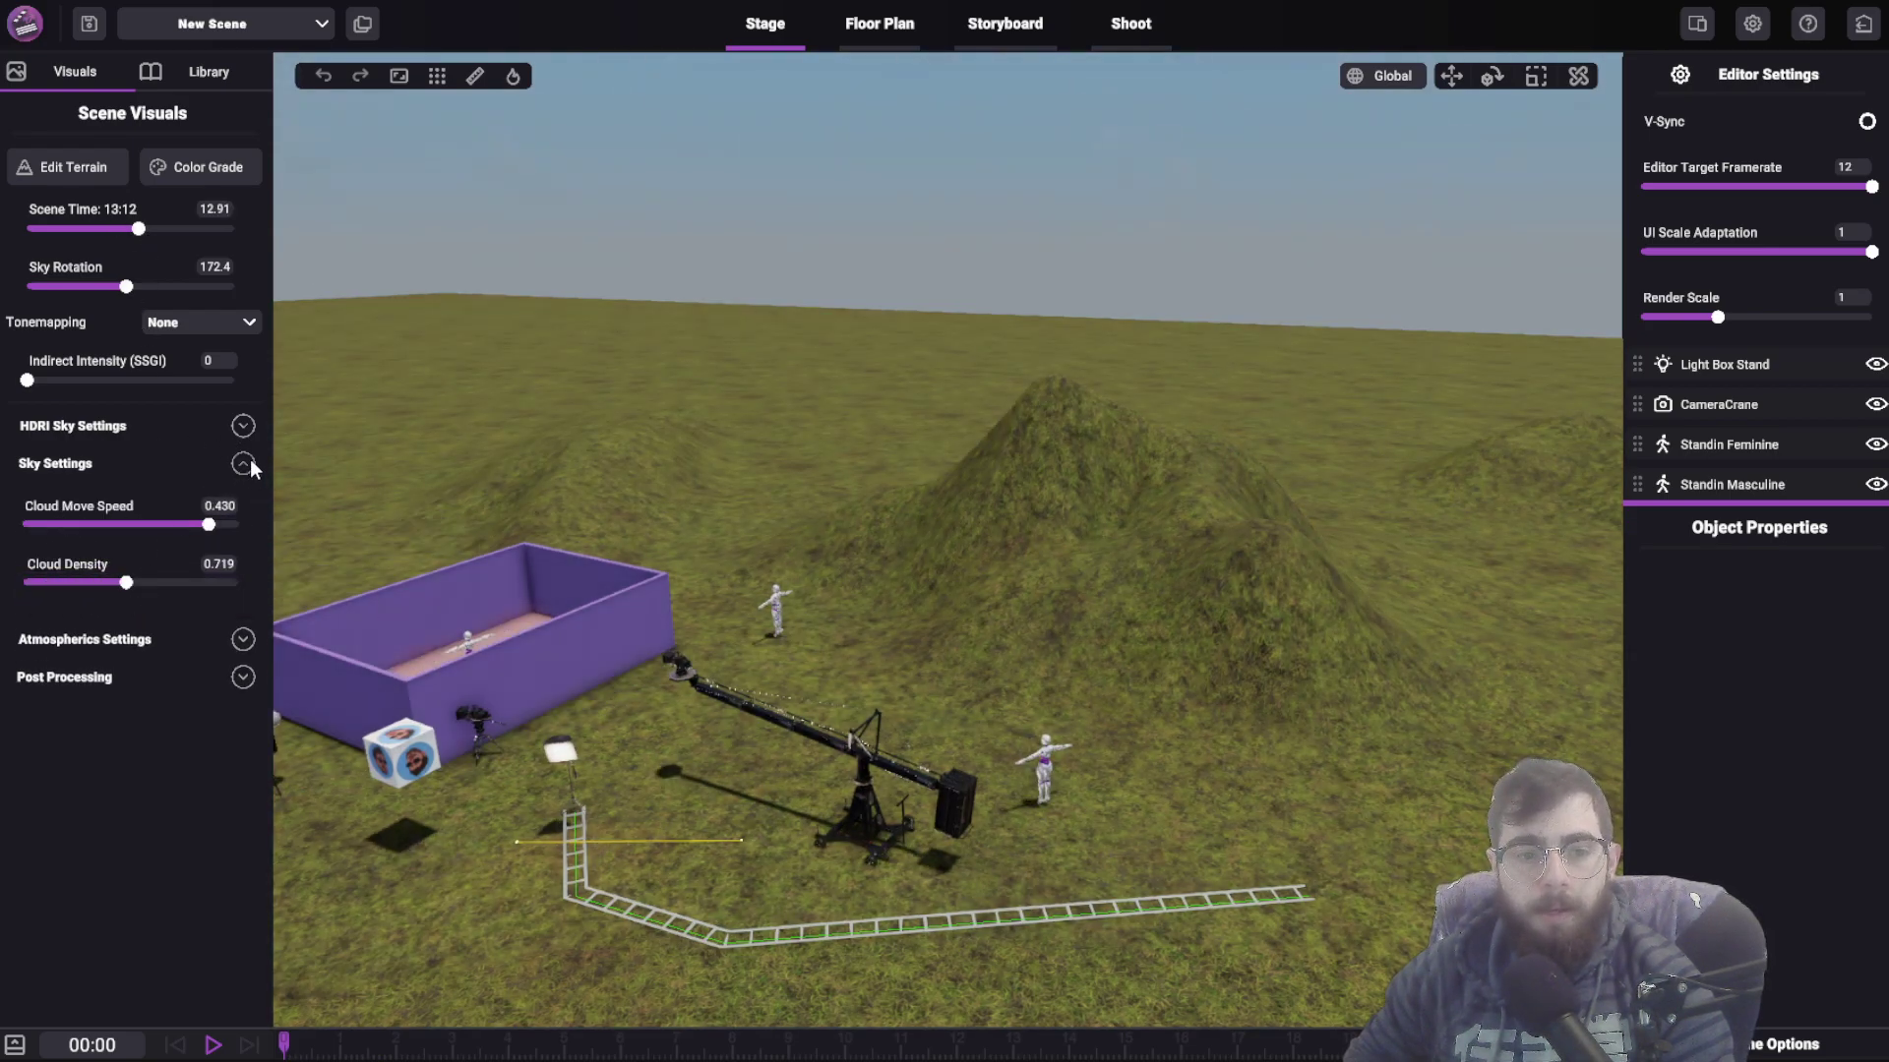
{"action": "left_click", "coordinate": [243, 464]}
- Examine the color grading controls with the Primaries Wheels, and close them
{"action": "left_click", "coordinate": [202, 168]}
{"action": "left_click_drag", "start_coordinate": [918, 167], "coordinate": [1025, 221]}
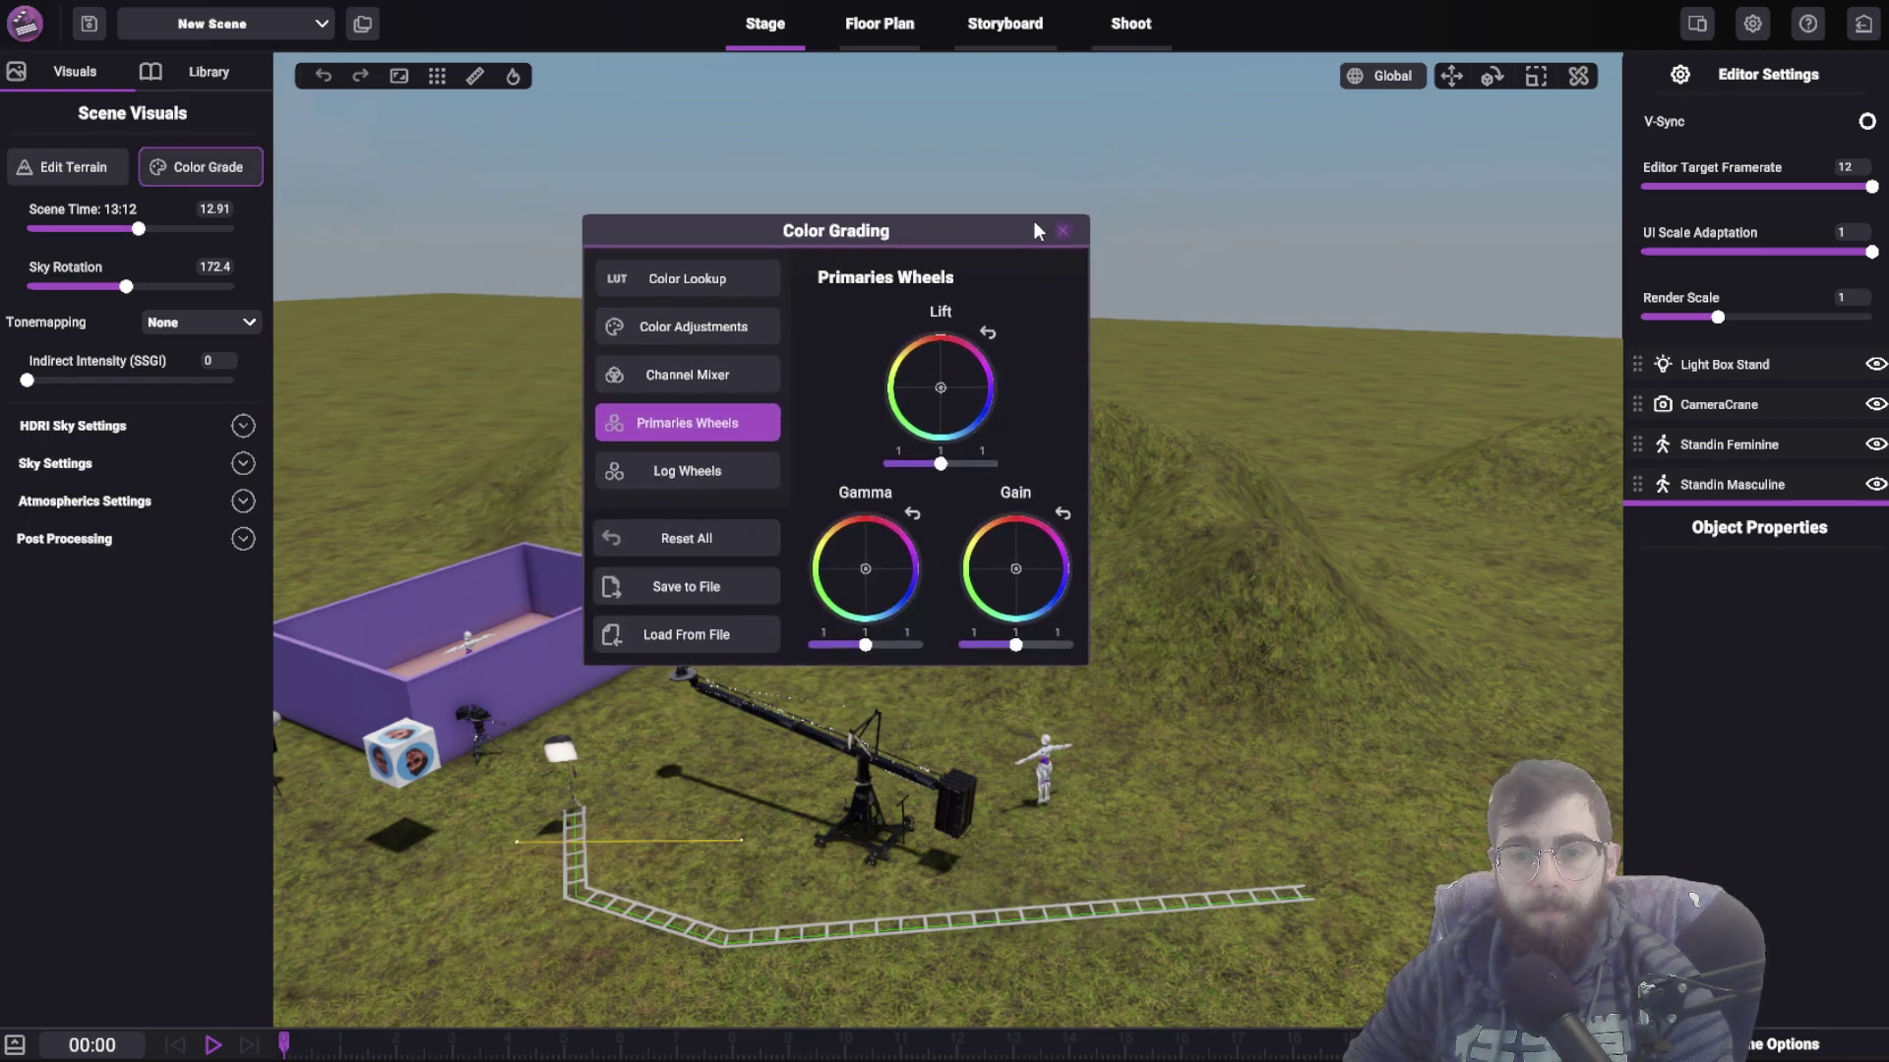
{"action": "left_click", "coordinate": [1062, 230]}
- Raise several new hills in the background terrain with brush size 25 and strength 0.5, and close the terrain editor
{"action": "left_click", "coordinate": [114, 164]}
{"action": "mouse_move", "coordinate": [969, 329]}
{"action": "left_mouse_down"}
{"action": "mouse_move", "coordinate": [1256, 422]}
{"action": "mouse_move", "coordinate": [1456, 423]}
{"action": "left_mouse_up"}
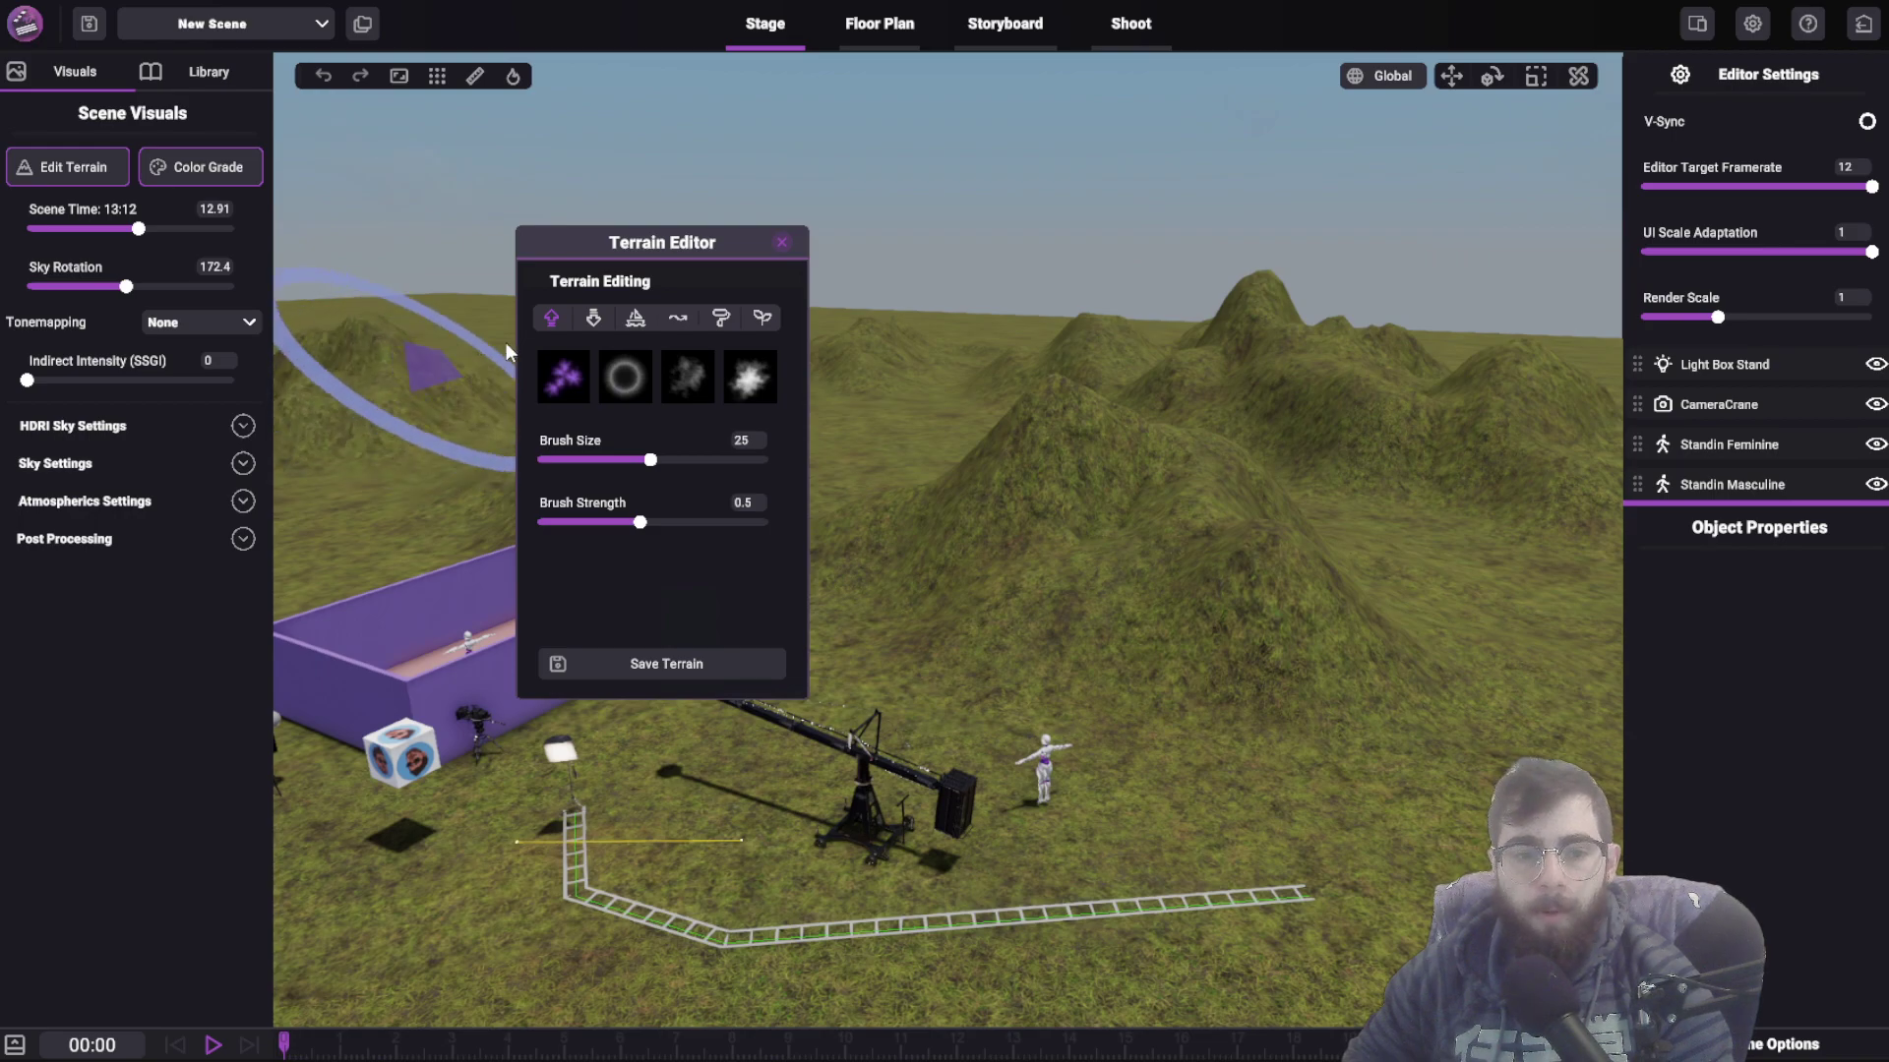
{"action": "left_click", "coordinate": [783, 244]}
{"action": "mouse_move", "coordinate": [649, 258]}
{"action": "right_mouse_down"}
{"action": "mouse_move", "coordinate": [641, 236]}
{"action": "mouse_move", "coordinate": [692, 329]}
{"action": "mouse_move", "coordinate": [657, 274]}
{"action": "right_mouse_up"}
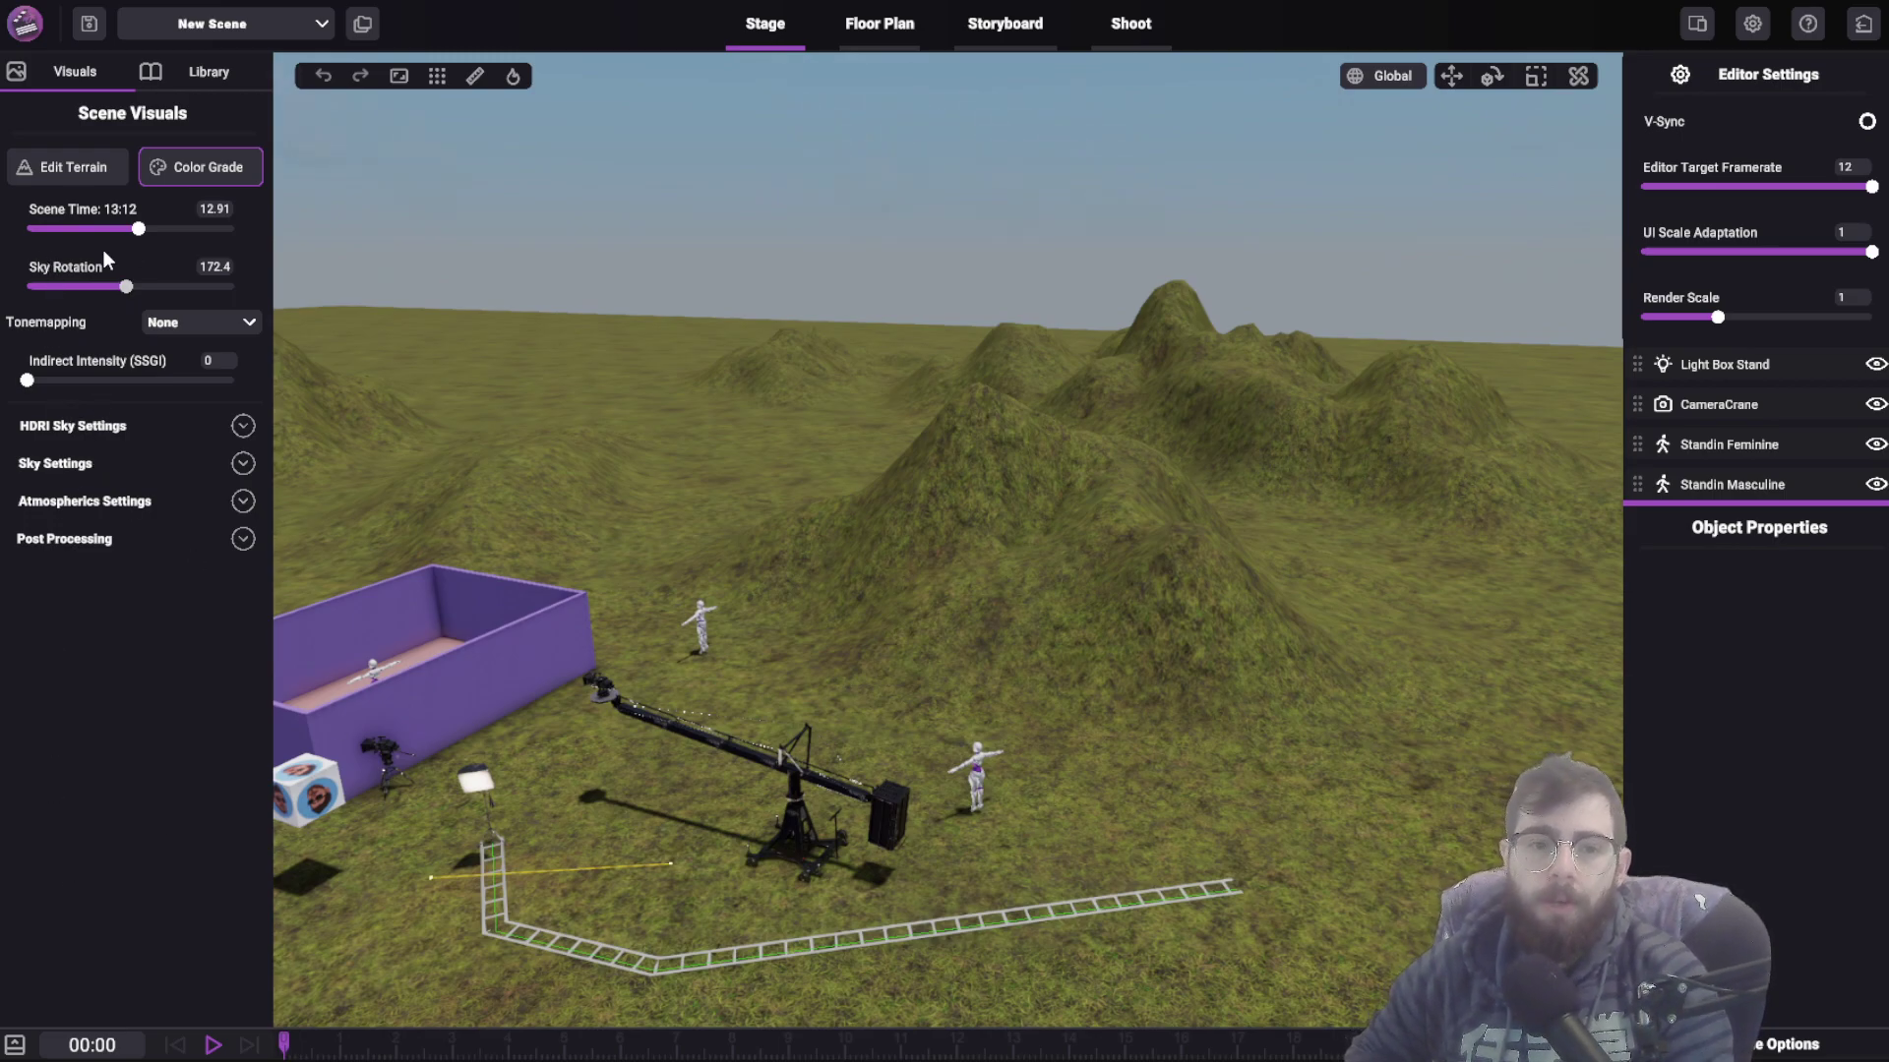
- Measure the distance across the base of the large hill in meters
{"action": "left_click", "coordinate": [181, 75]}
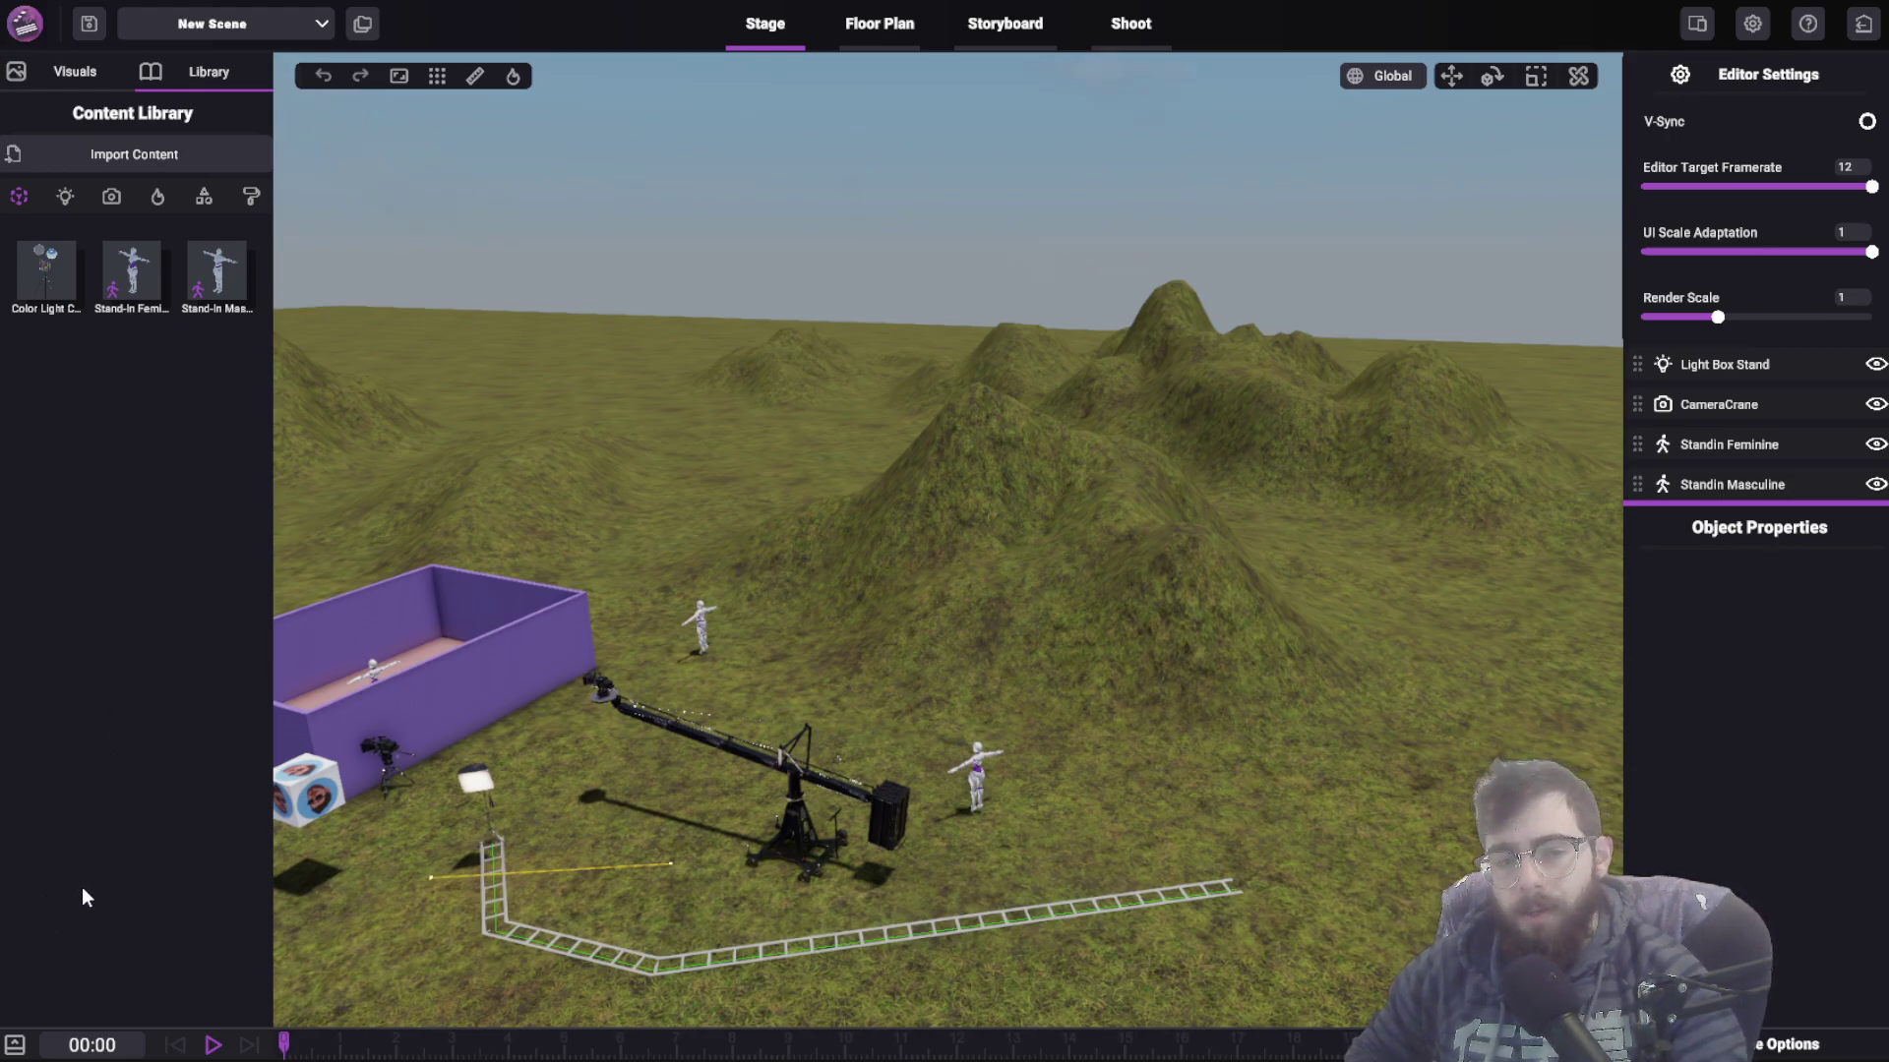
{"action": "right_click_drag", "start_coordinate": [512, 380], "coordinate": [470, 333]}
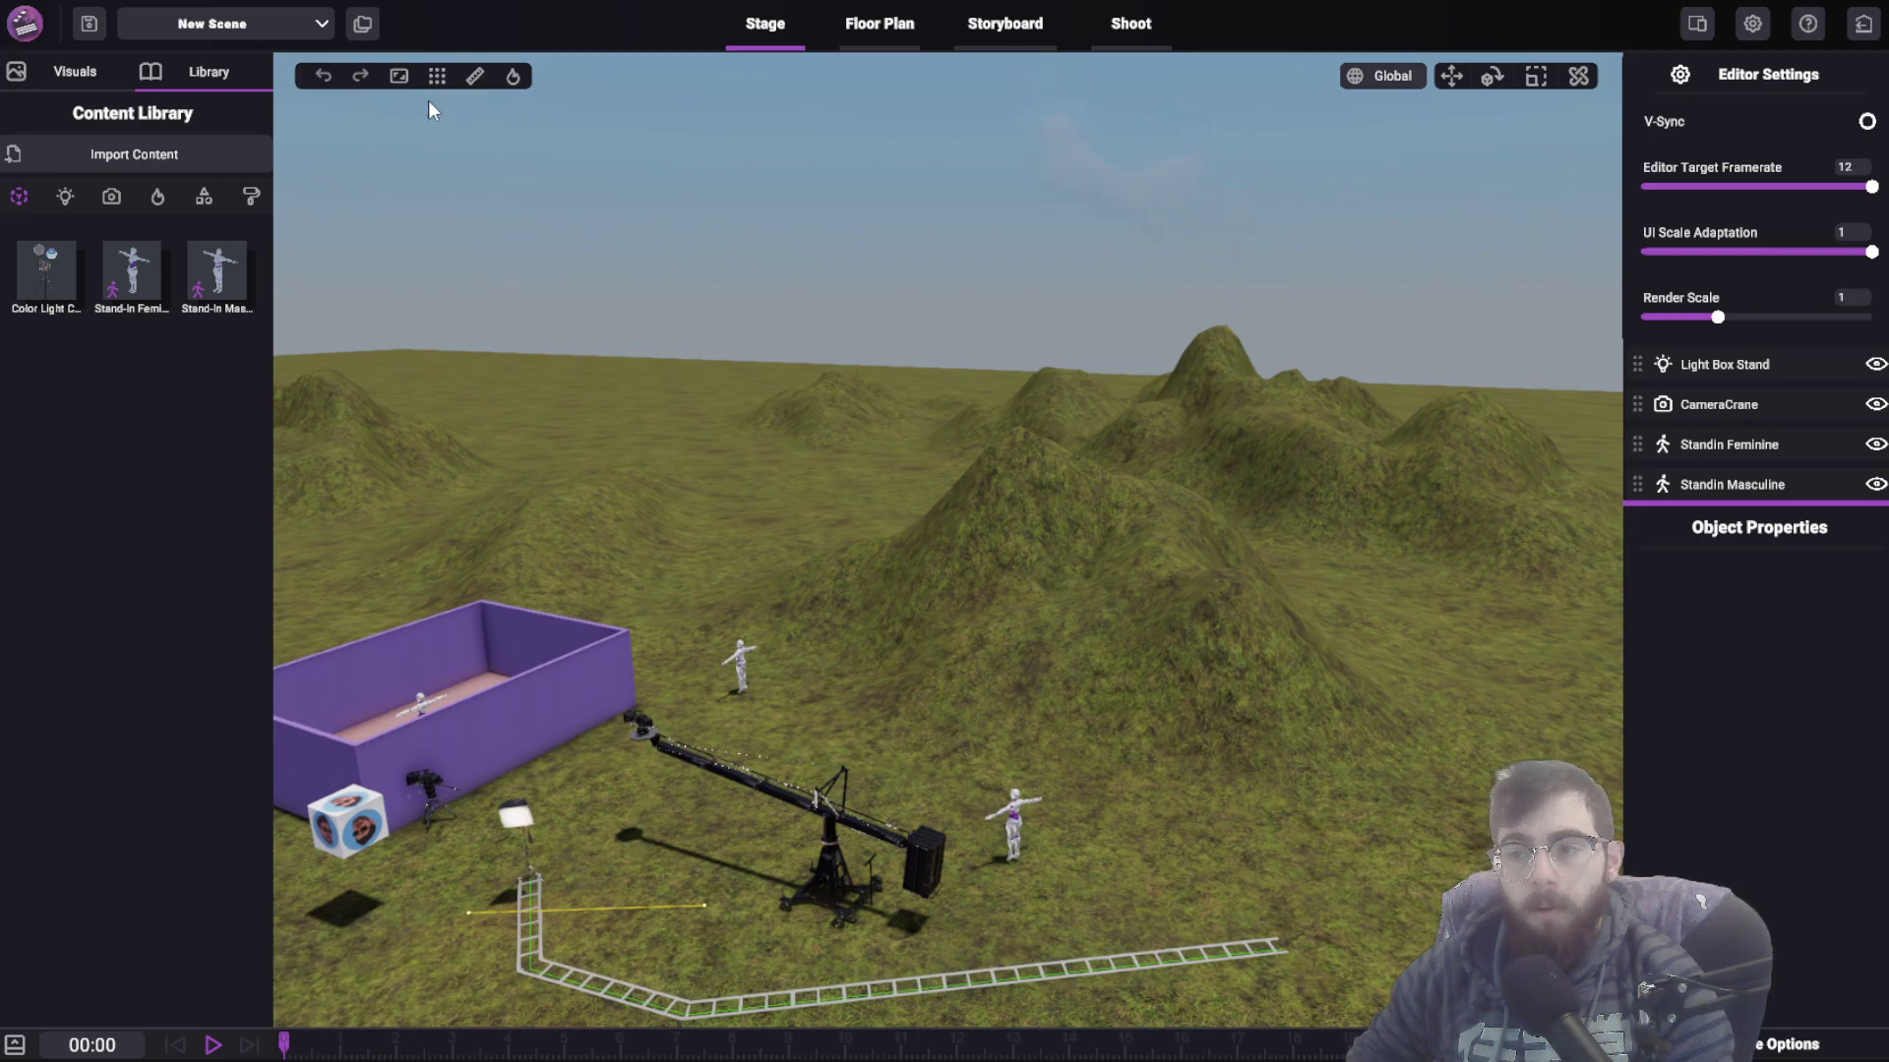
{"action": "left_click", "coordinate": [474, 75]}
{"action": "left_click_drag", "start_coordinate": [862, 652], "coordinate": [1284, 692]}
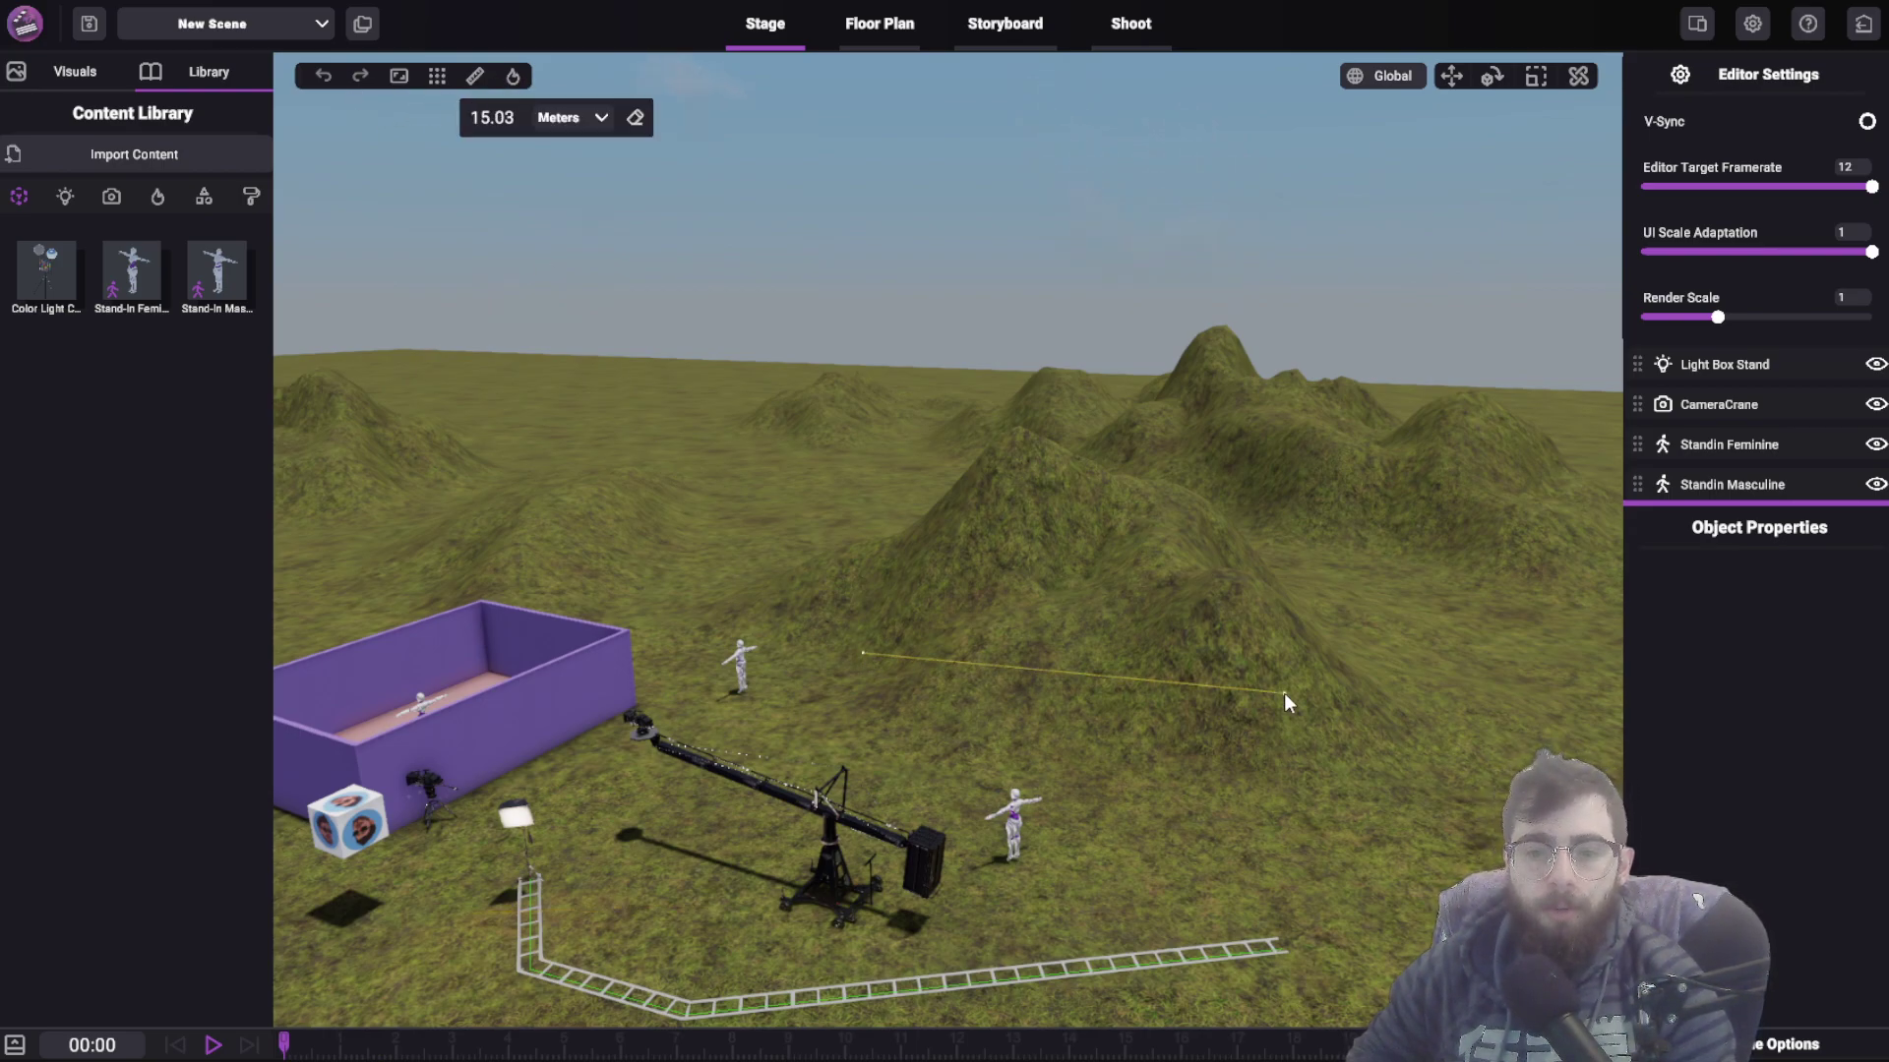
- View the render effect toggles and the active camera viewfinder, and close both
{"action": "left_click", "coordinate": [512, 76]}
{"action": "left_click", "coordinate": [399, 77]}
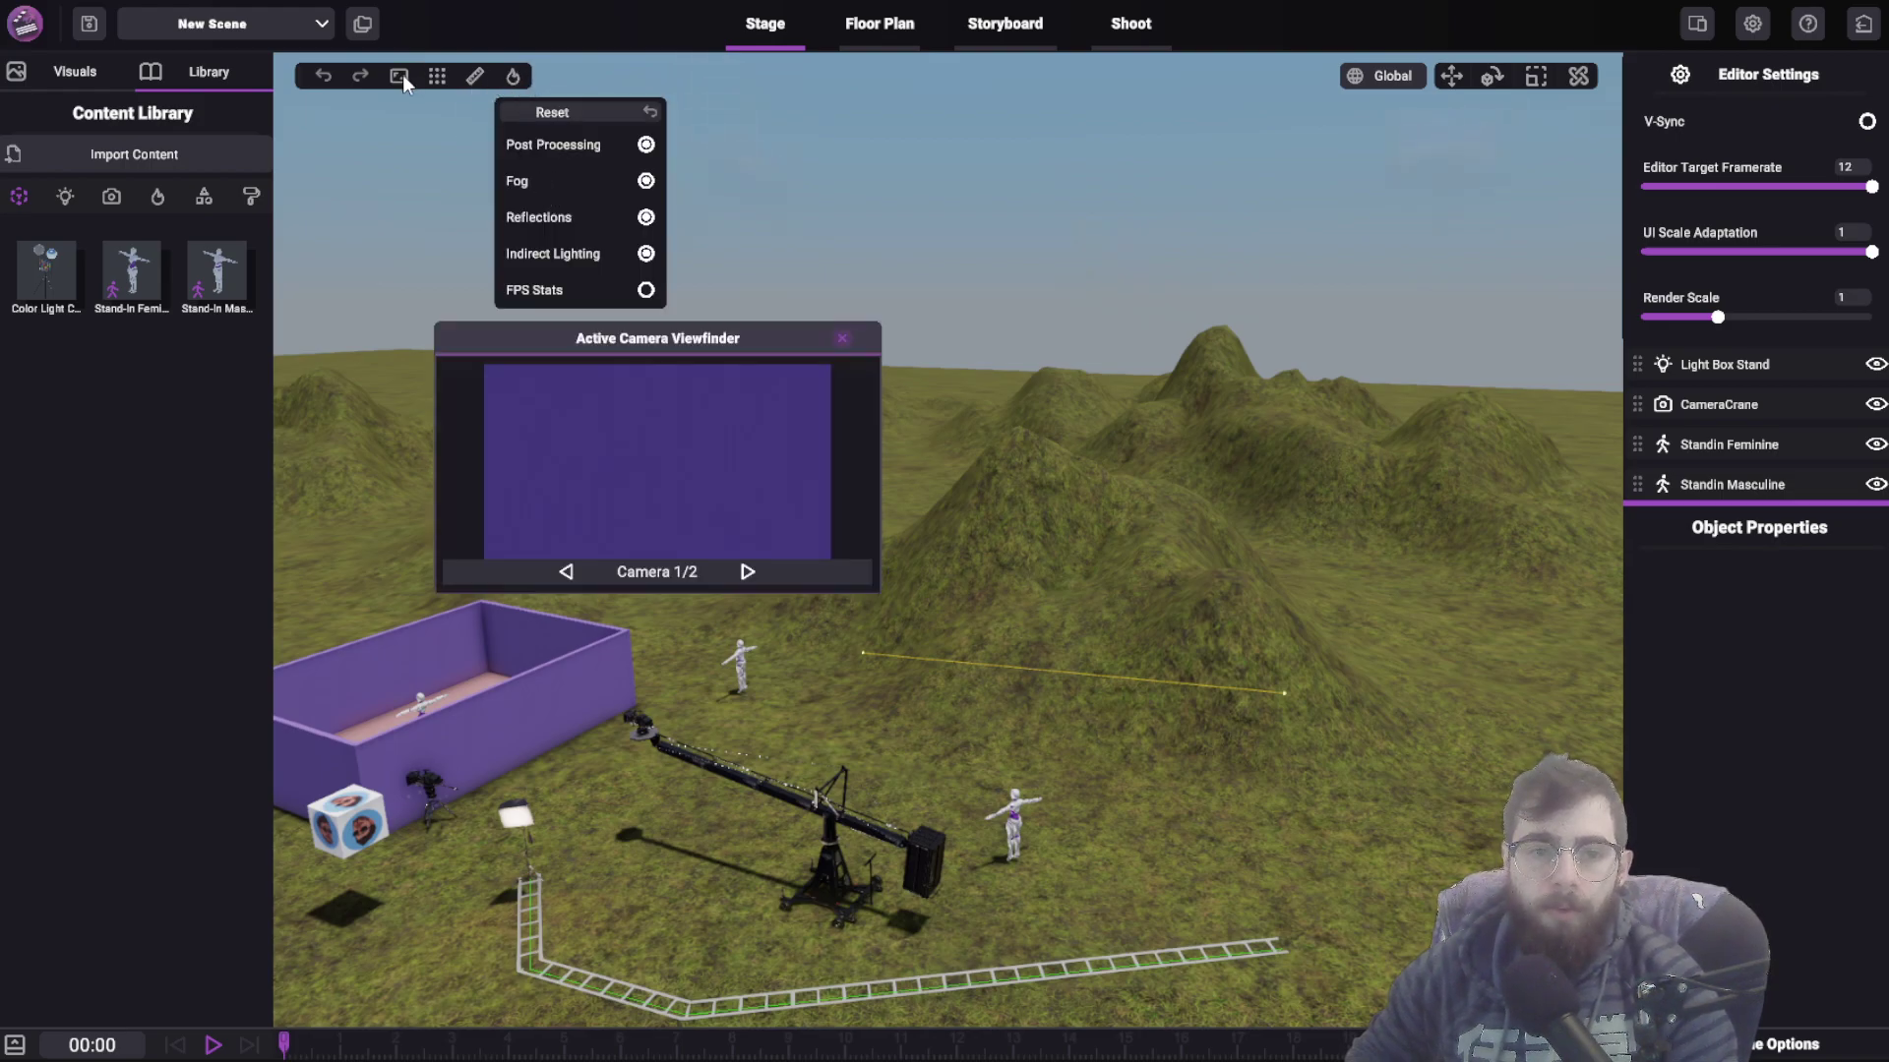
{"action": "mouse_move", "coordinate": [635, 369]}
{"action": "left_mouse_down"}
{"action": "mouse_move", "coordinate": [640, 337]}
{"action": "mouse_move", "coordinate": [640, 364]}
{"action": "left_mouse_up"}
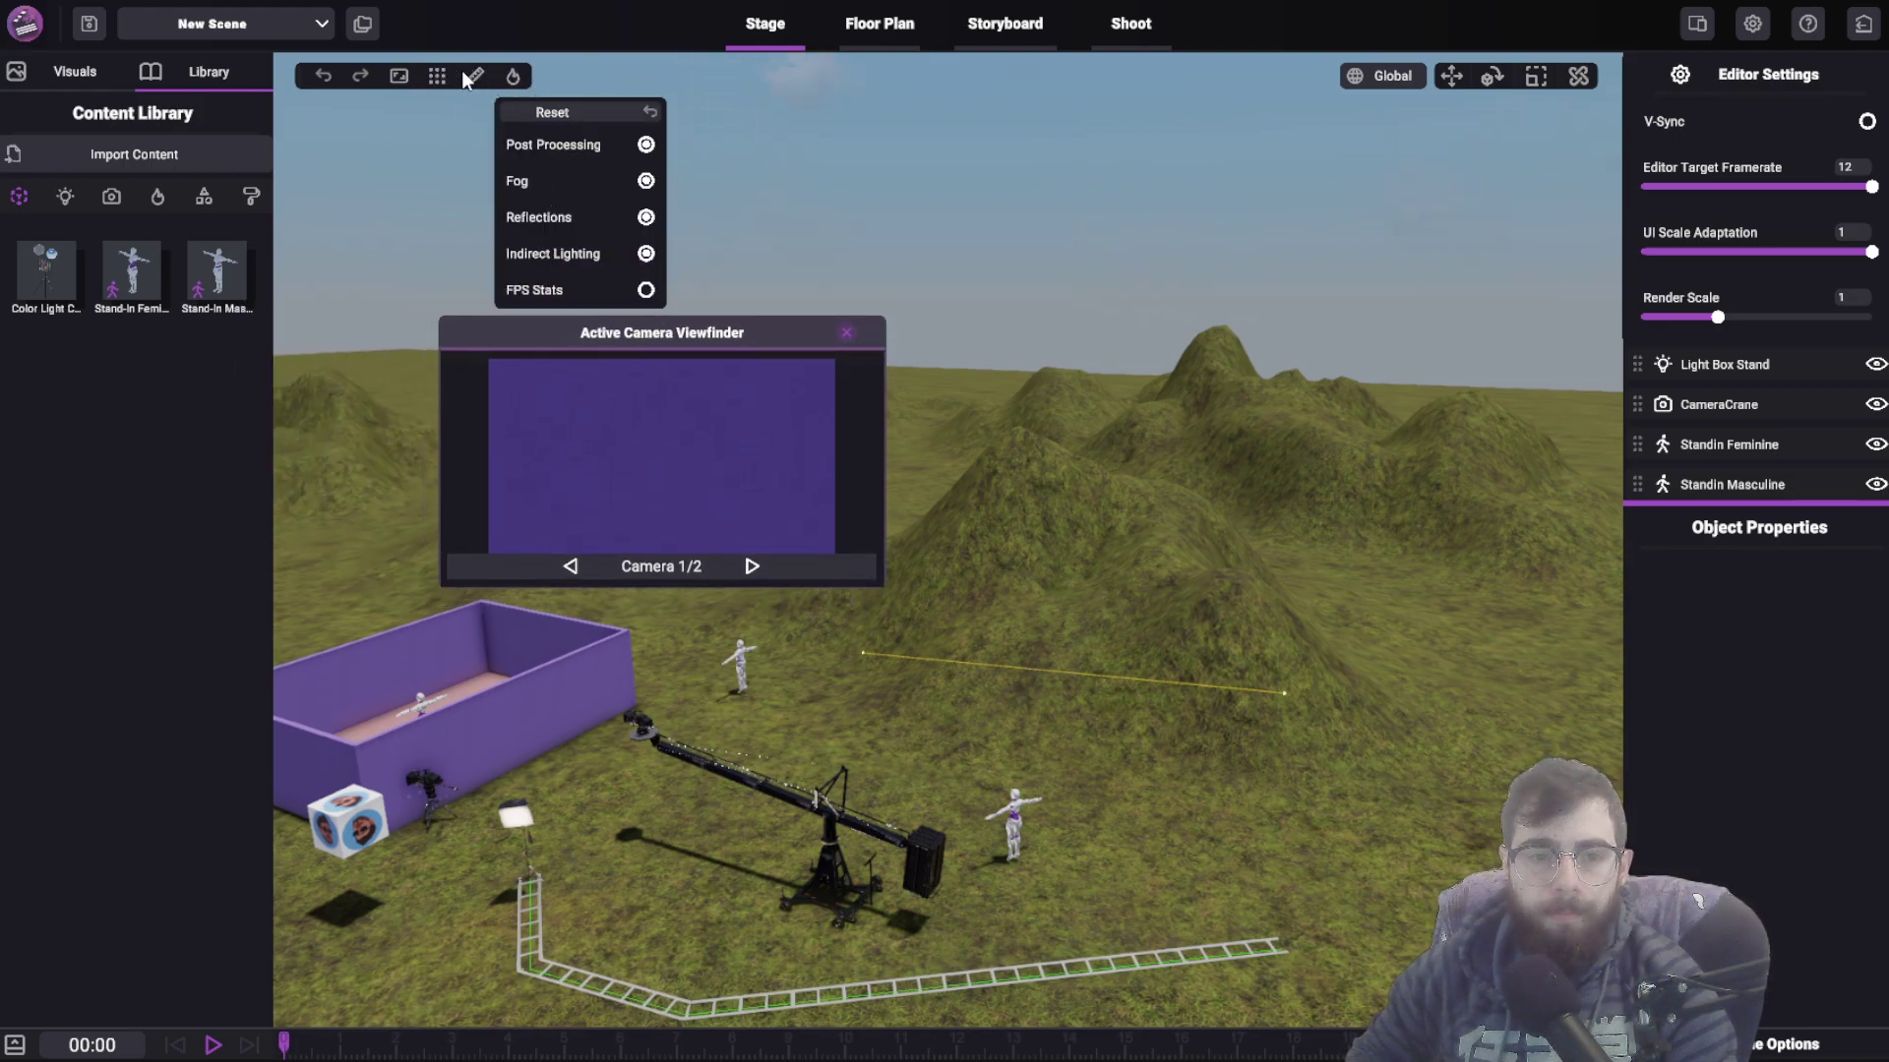
{"action": "left_click", "coordinate": [403, 82]}
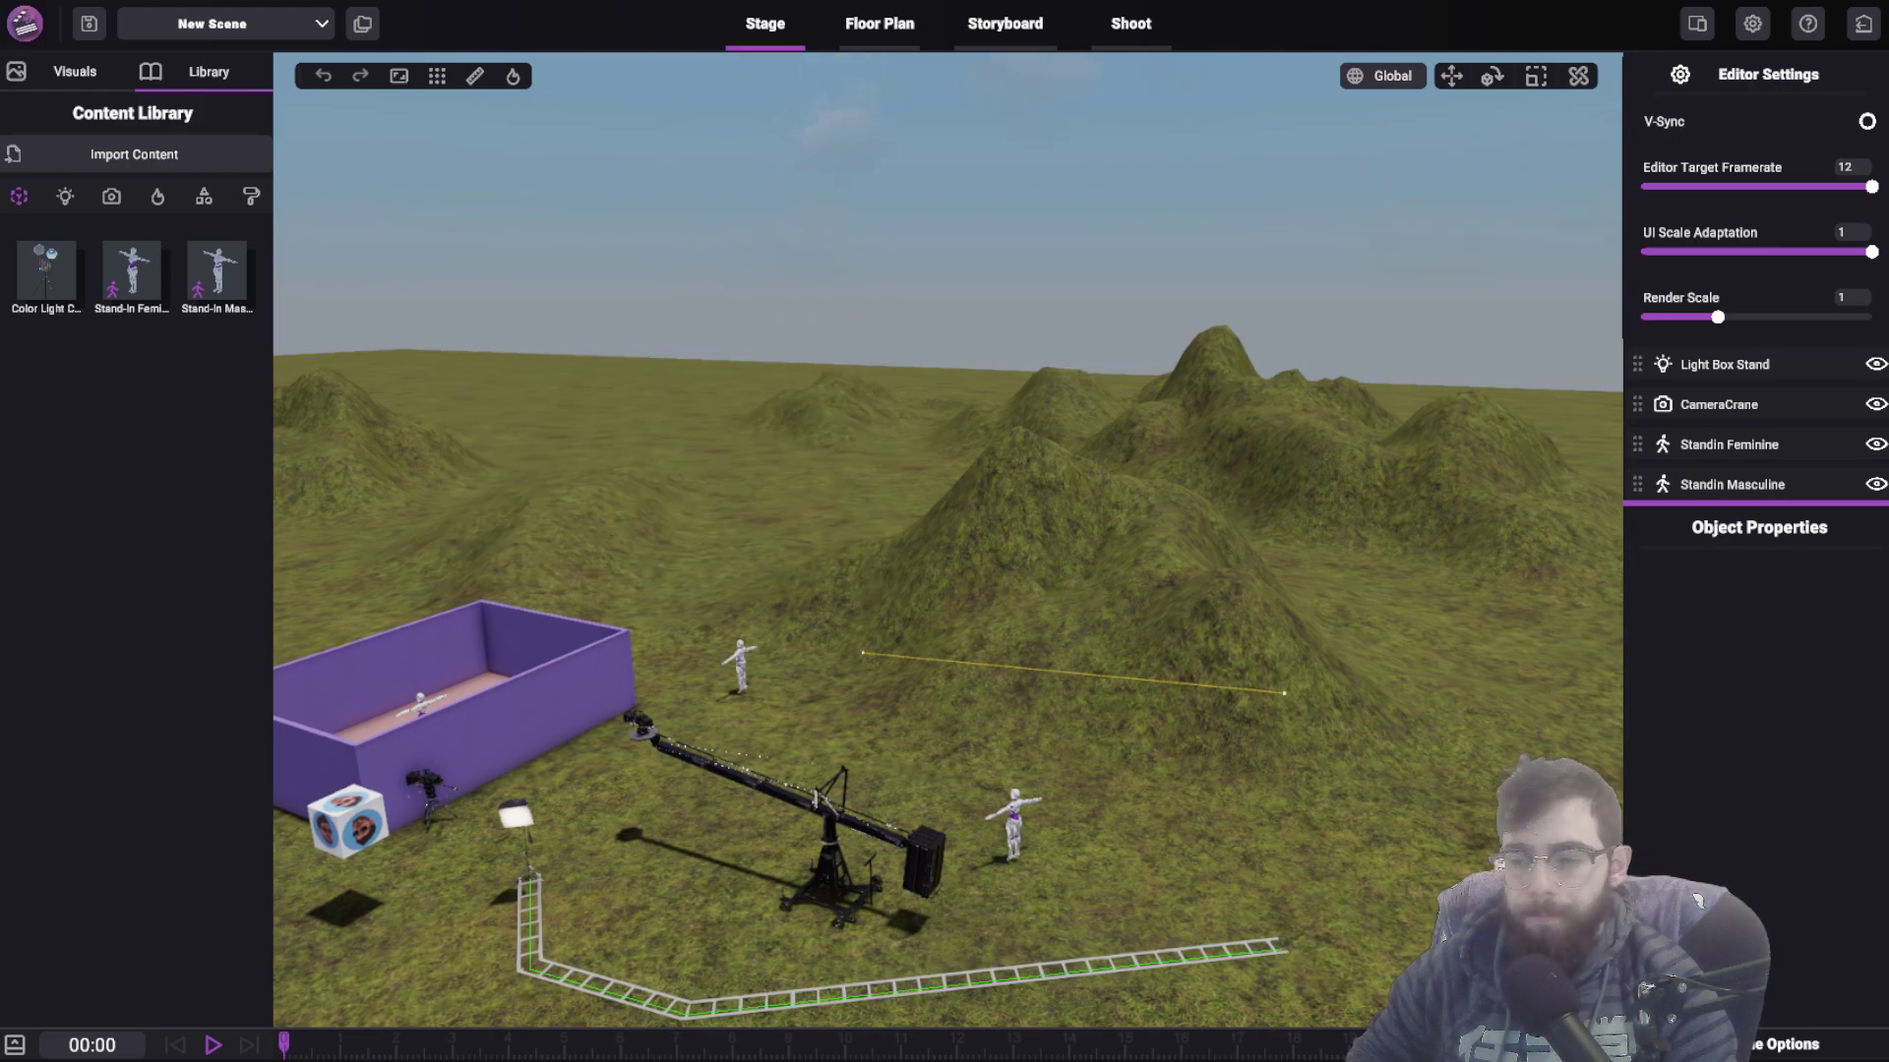
- Place a Color Light Checker on the open grass away from the set and activate the rotation tool
{"action": "right_click_drag", "start_coordinate": [946, 507], "coordinate": [335, 405]}
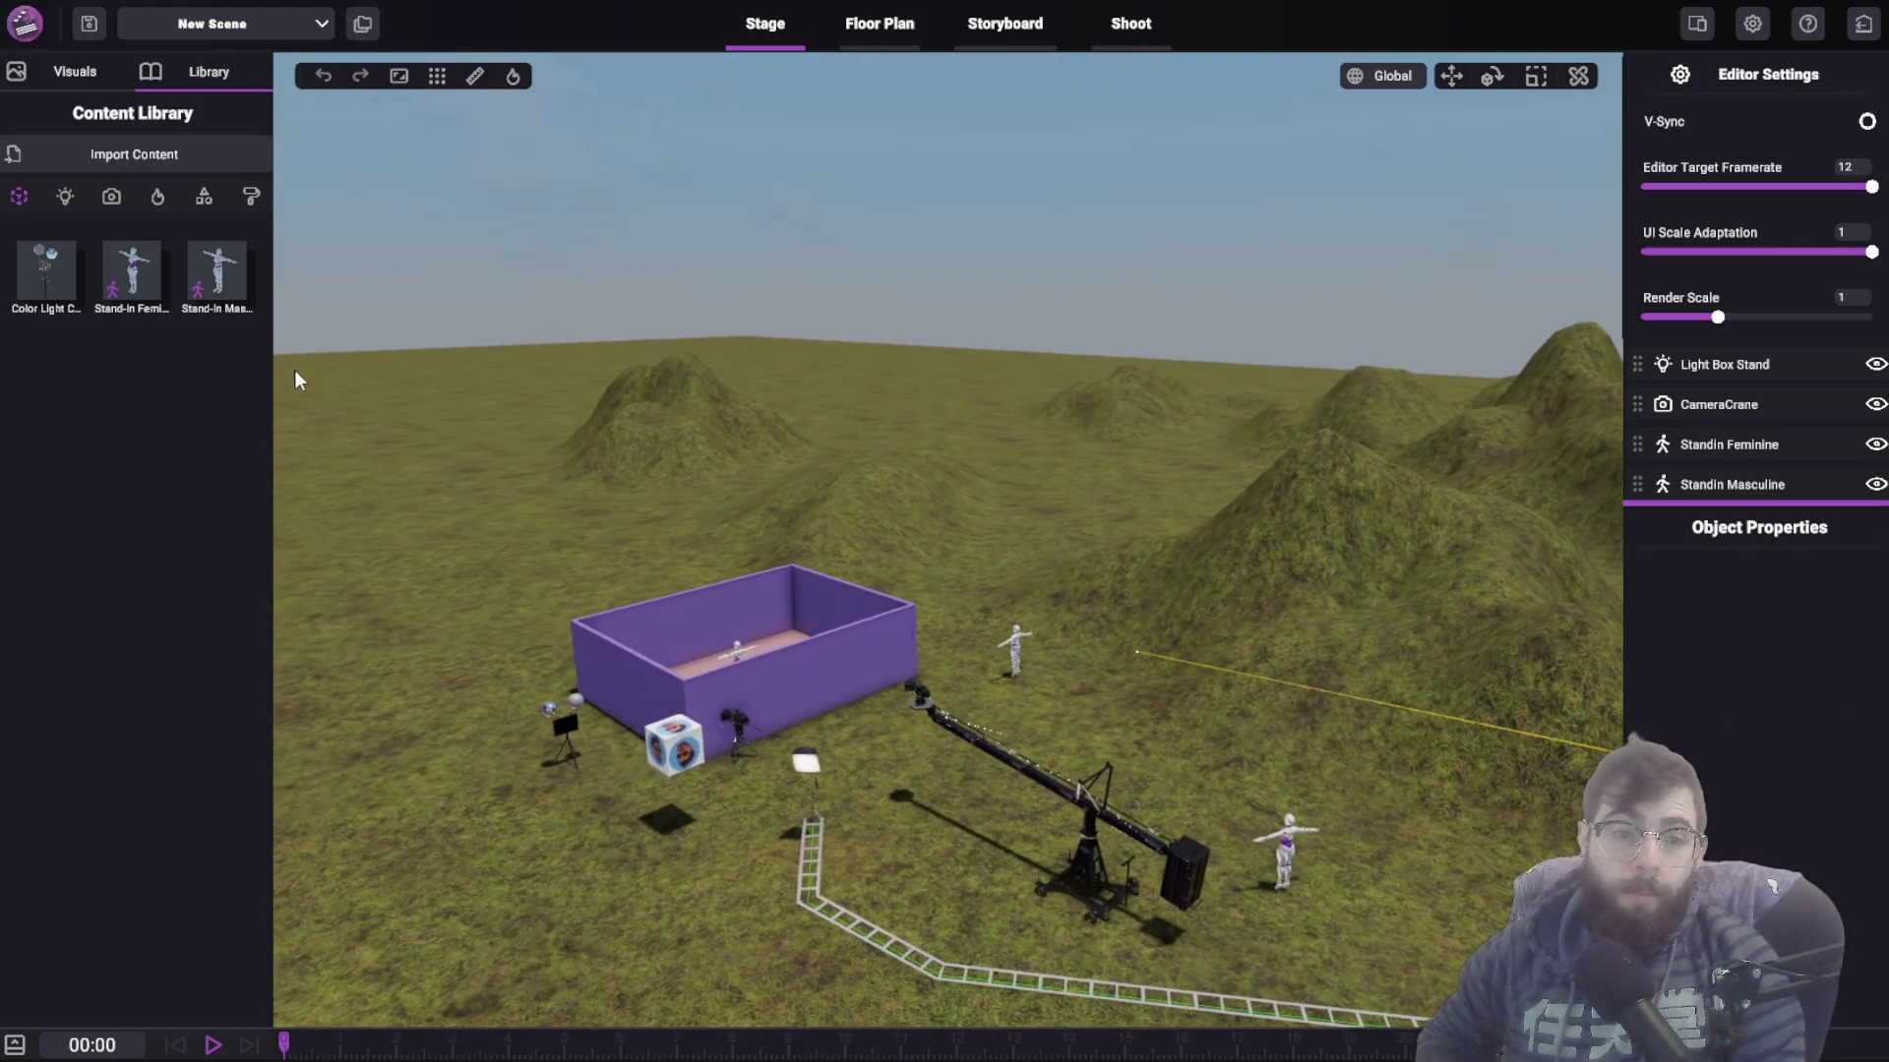
{"action": "right_click_drag", "start_coordinate": [990, 475], "coordinate": [496, 486]}
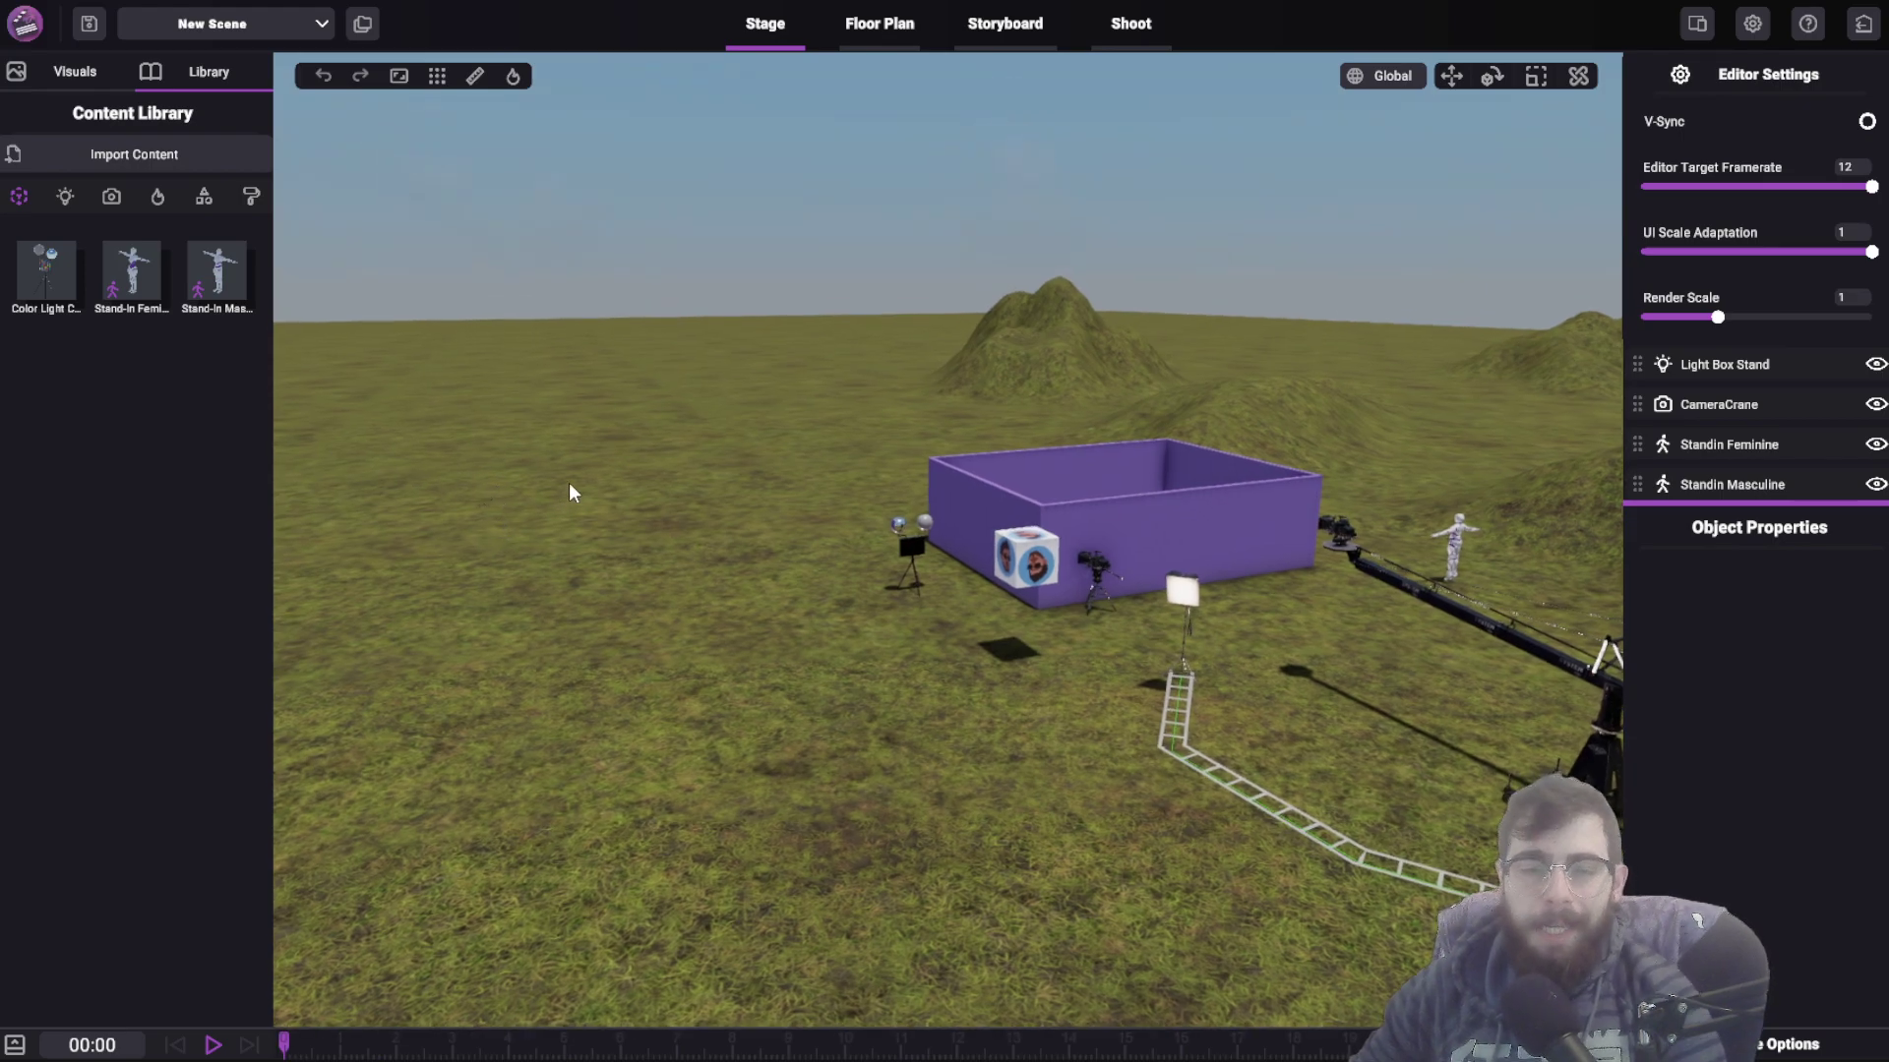
{"action": "right_click_drag", "start_coordinate": [561, 557], "coordinate": [236, 336]}
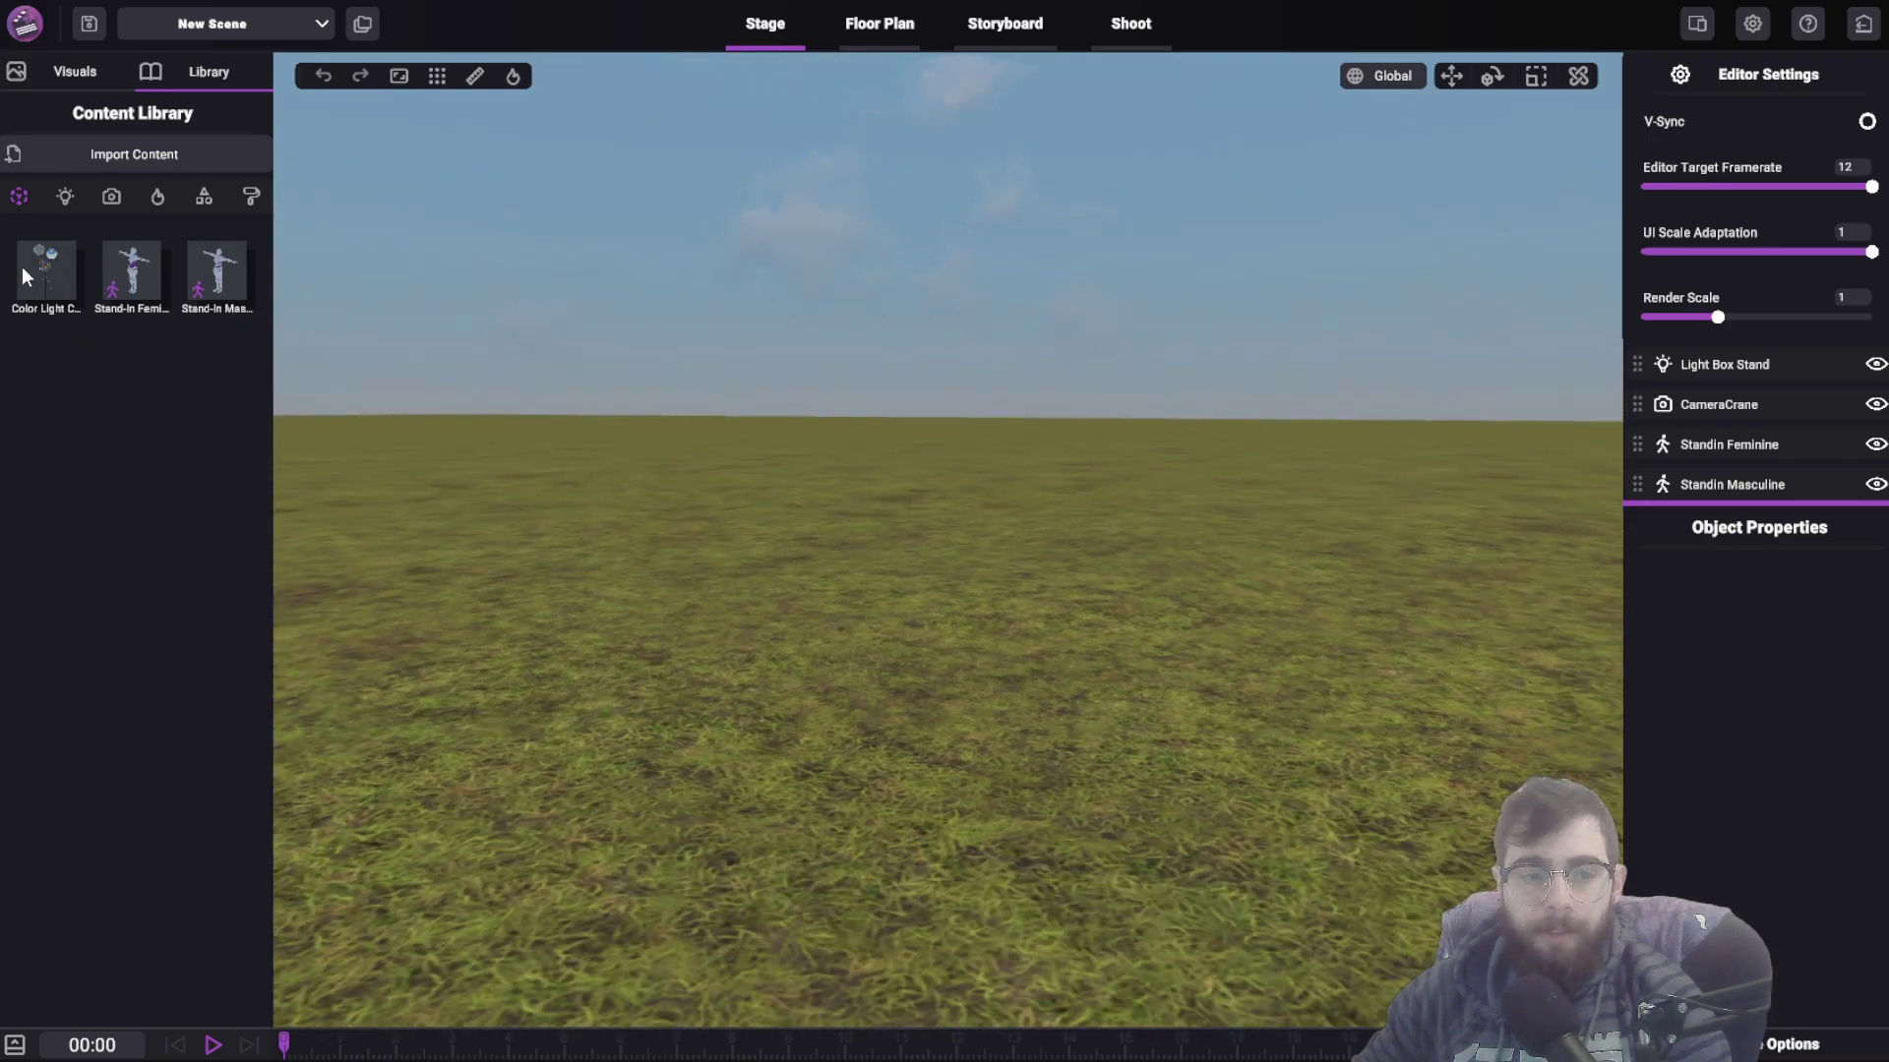
{"action": "left_click_drag", "start_coordinate": [311, 234], "coordinate": [870, 756]}
{"action": "key", "text": "e"}
{"action": "left_click", "coordinate": [962, 787]}
{"action": "right_click_drag", "start_coordinate": [848, 586], "coordinate": [877, 595]}
- Place a feminine stand-in and a Tripod Camera on either side of the new color light checker
{"action": "left_click_drag", "start_coordinate": [132, 270], "coordinate": [745, 753]}
{"action": "left_click", "coordinate": [112, 197]}
{"action": "left_click_drag", "start_coordinate": [95, 295], "coordinate": [1227, 740]}
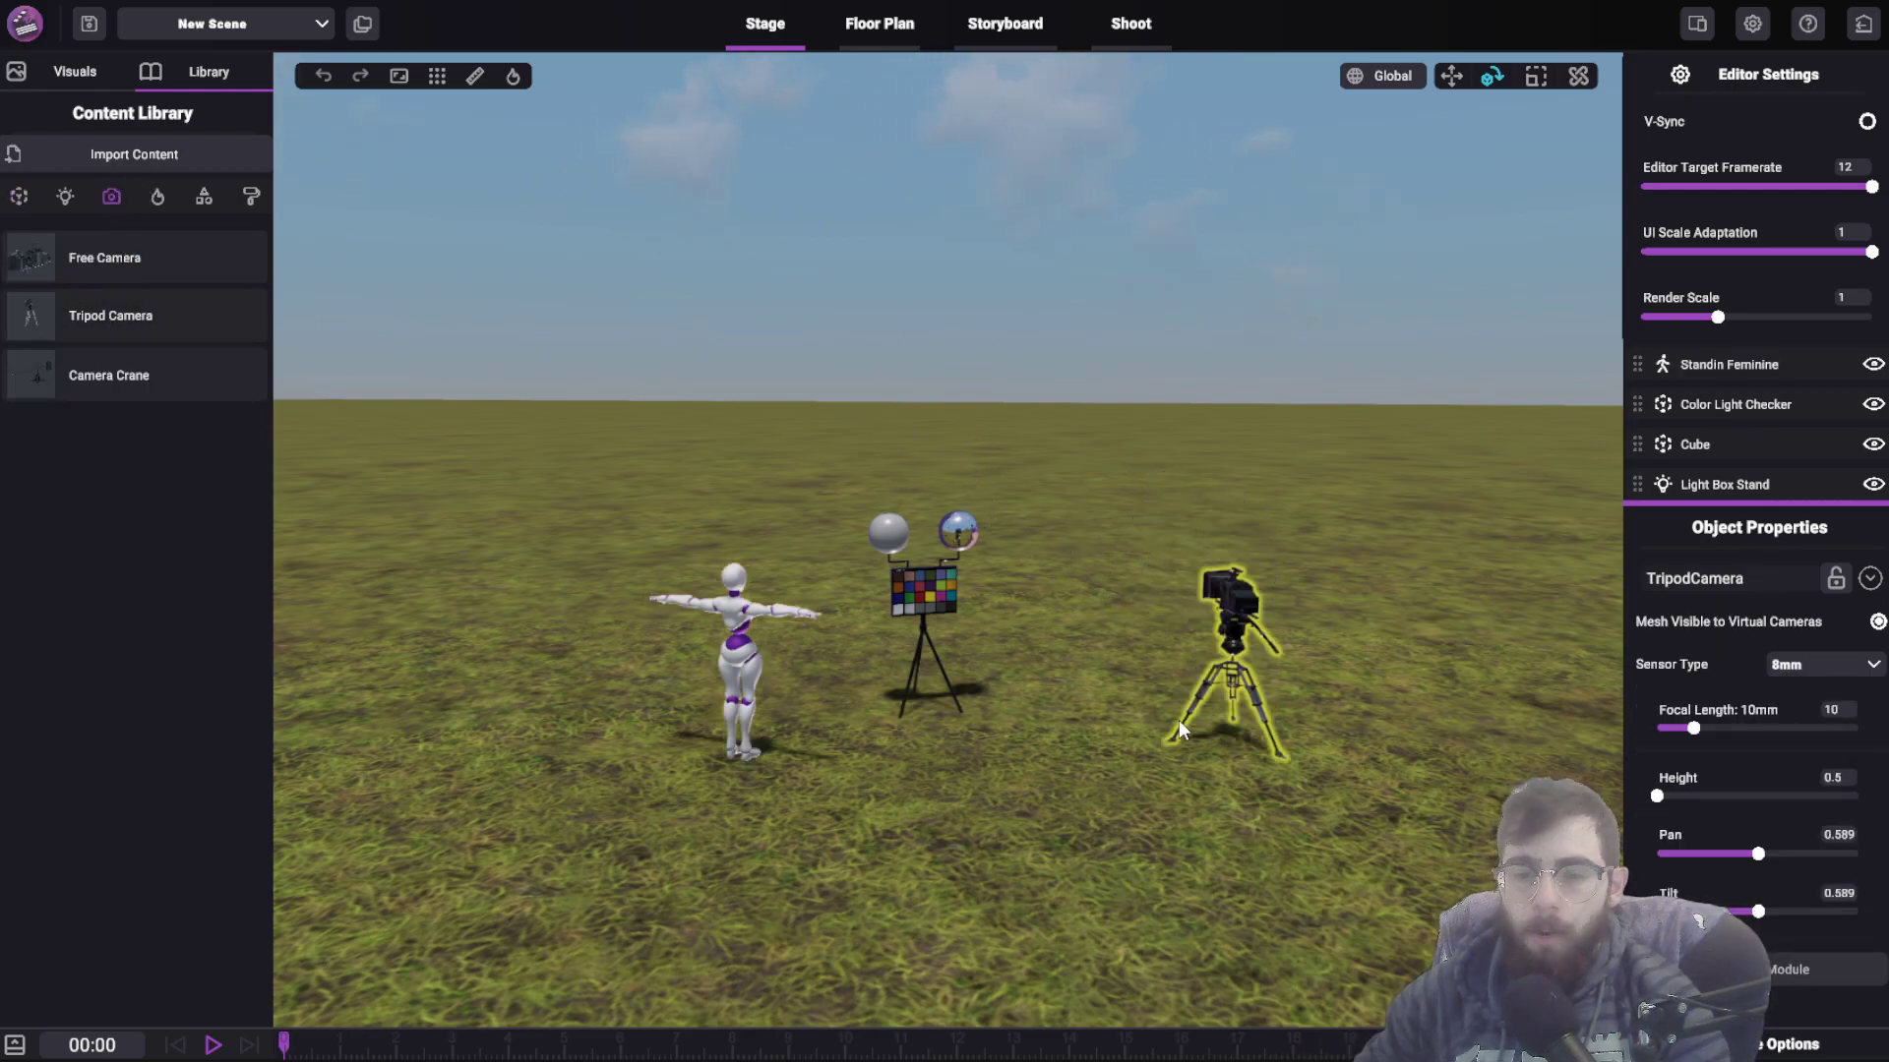
{"action": "left_click_drag", "start_coordinate": [103, 379], "coordinate": [218, 712]}
- Select the newly placed tripod camera on the grass with the rotation tool active
{"action": "right_click_drag", "start_coordinate": [522, 543], "coordinate": [509, 372]}
{"action": "right_click_drag", "start_coordinate": [758, 381], "coordinate": [624, 398]}
{"action": "right_click_drag", "start_coordinate": [838, 417], "coordinate": [1431, 665]}
{"action": "key", "text": "w"}
{"action": "key", "text": "e"}
{"action": "left_click", "coordinate": [1242, 596]}
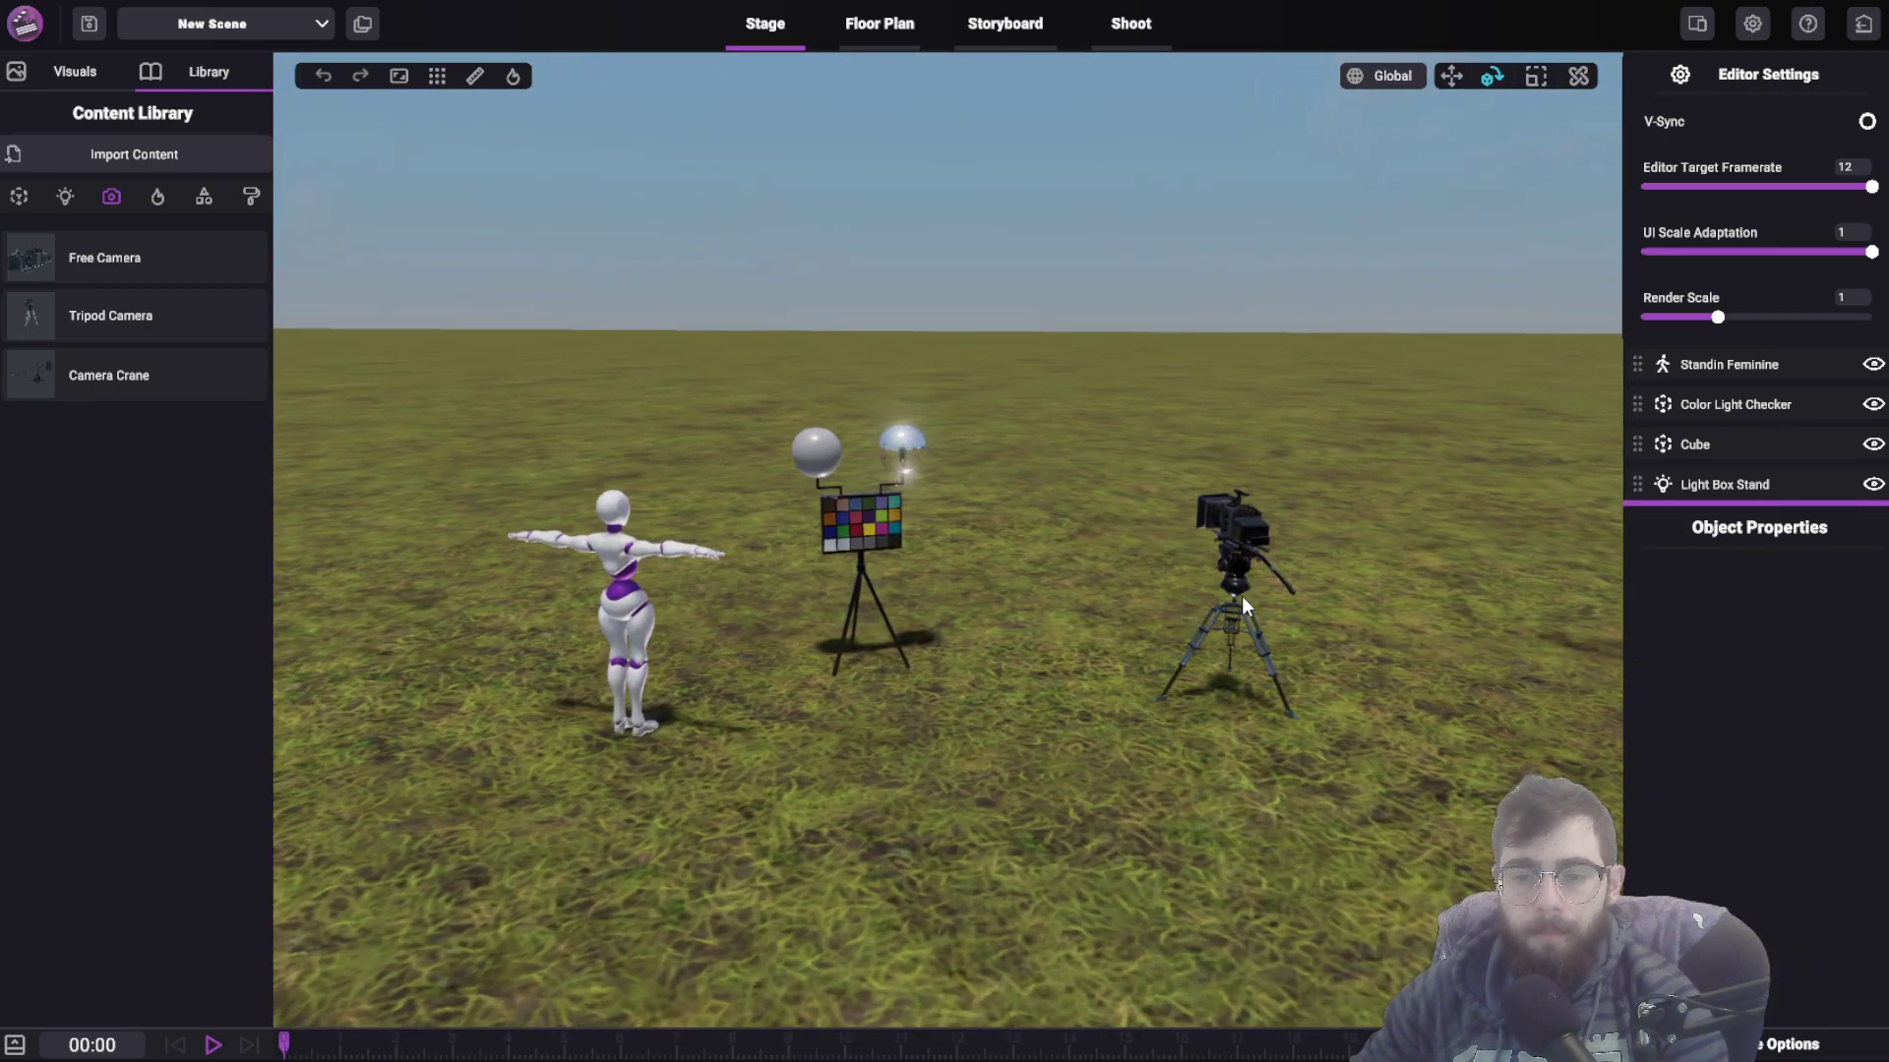
{"action": "left_click", "coordinate": [1229, 627]}
{"action": "right_click_drag", "start_coordinate": [557, 560], "coordinate": [636, 513]}
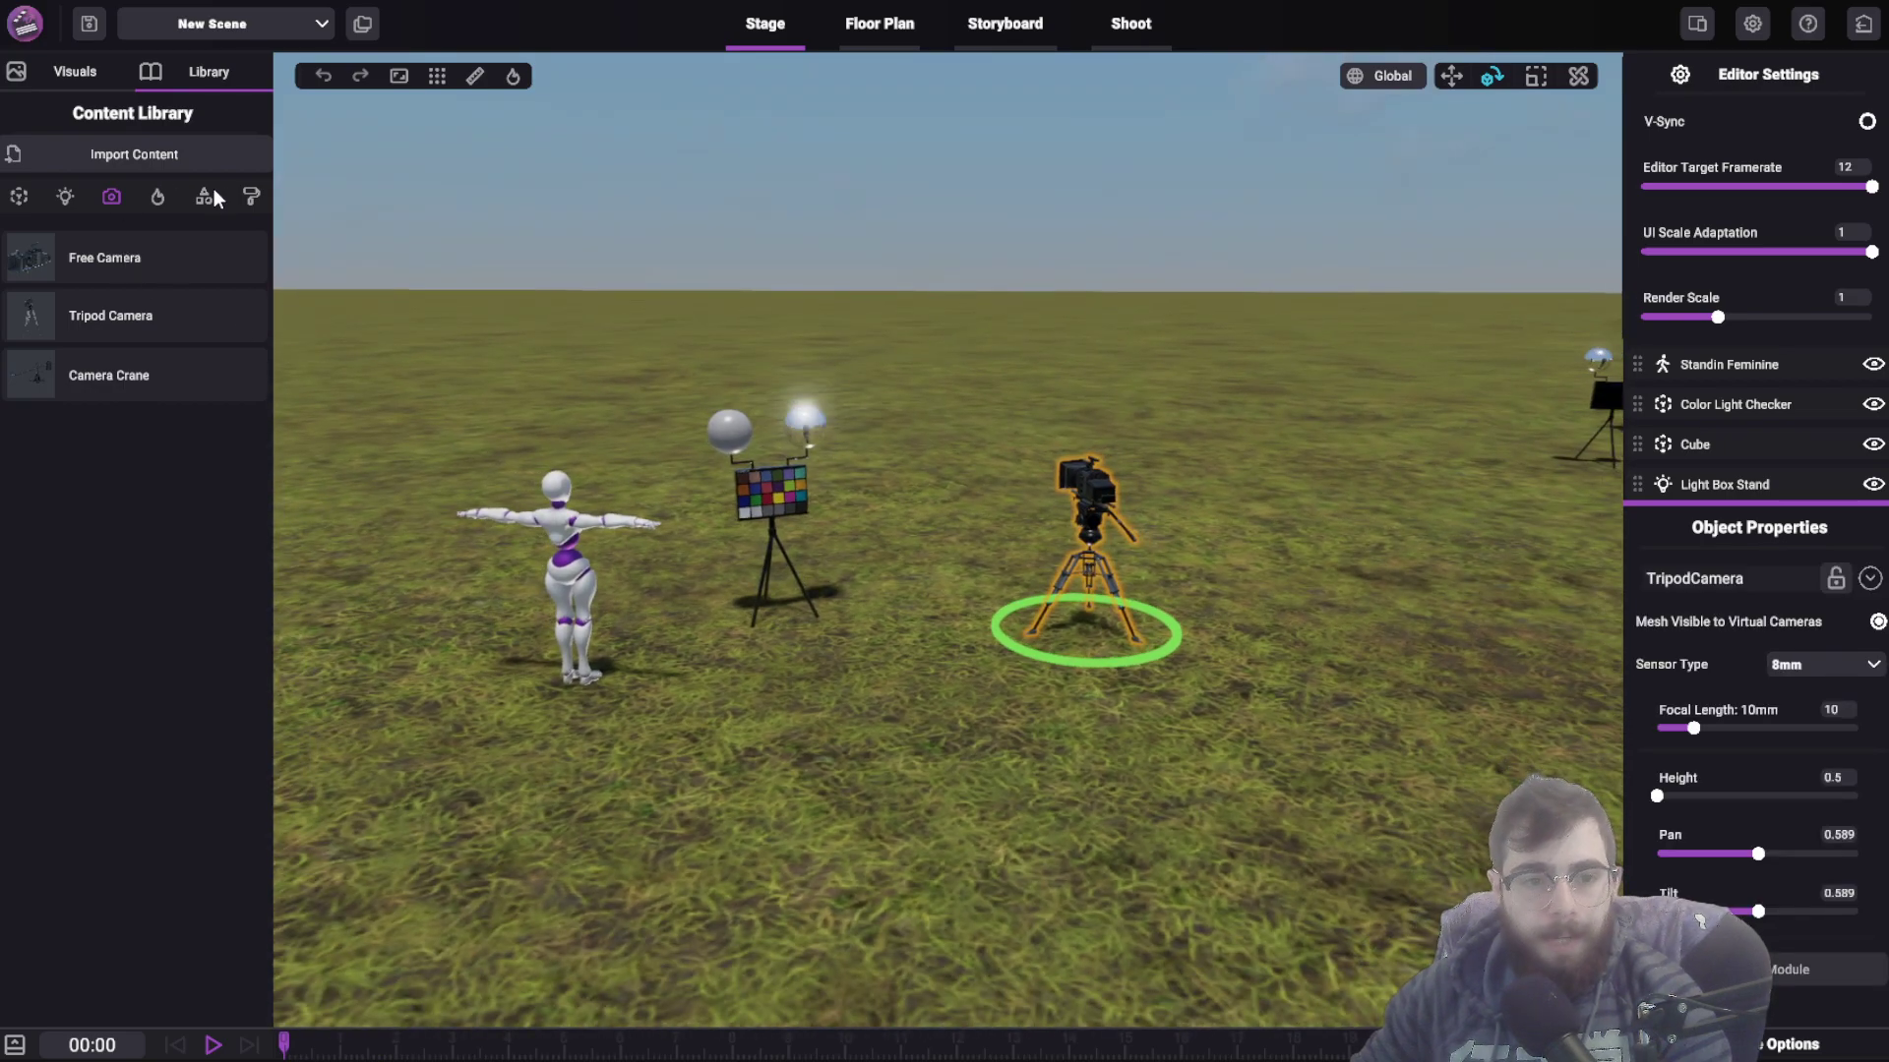
- Select the picture-textured cube with the move tool active and frame it in the viewport
{"action": "right_click_drag", "start_coordinate": [867, 320], "coordinate": [1328, 587]}
{"action": "left_click", "coordinate": [1432, 309]}
{"action": "key", "text": "w"}
{"action": "left_click_drag", "start_coordinate": [1351, 541], "coordinate": [366, 423]}
{"action": "right_click_drag", "start_coordinate": [1042, 470], "coordinate": [1005, 458]}
{"action": "key", "text": "f"}
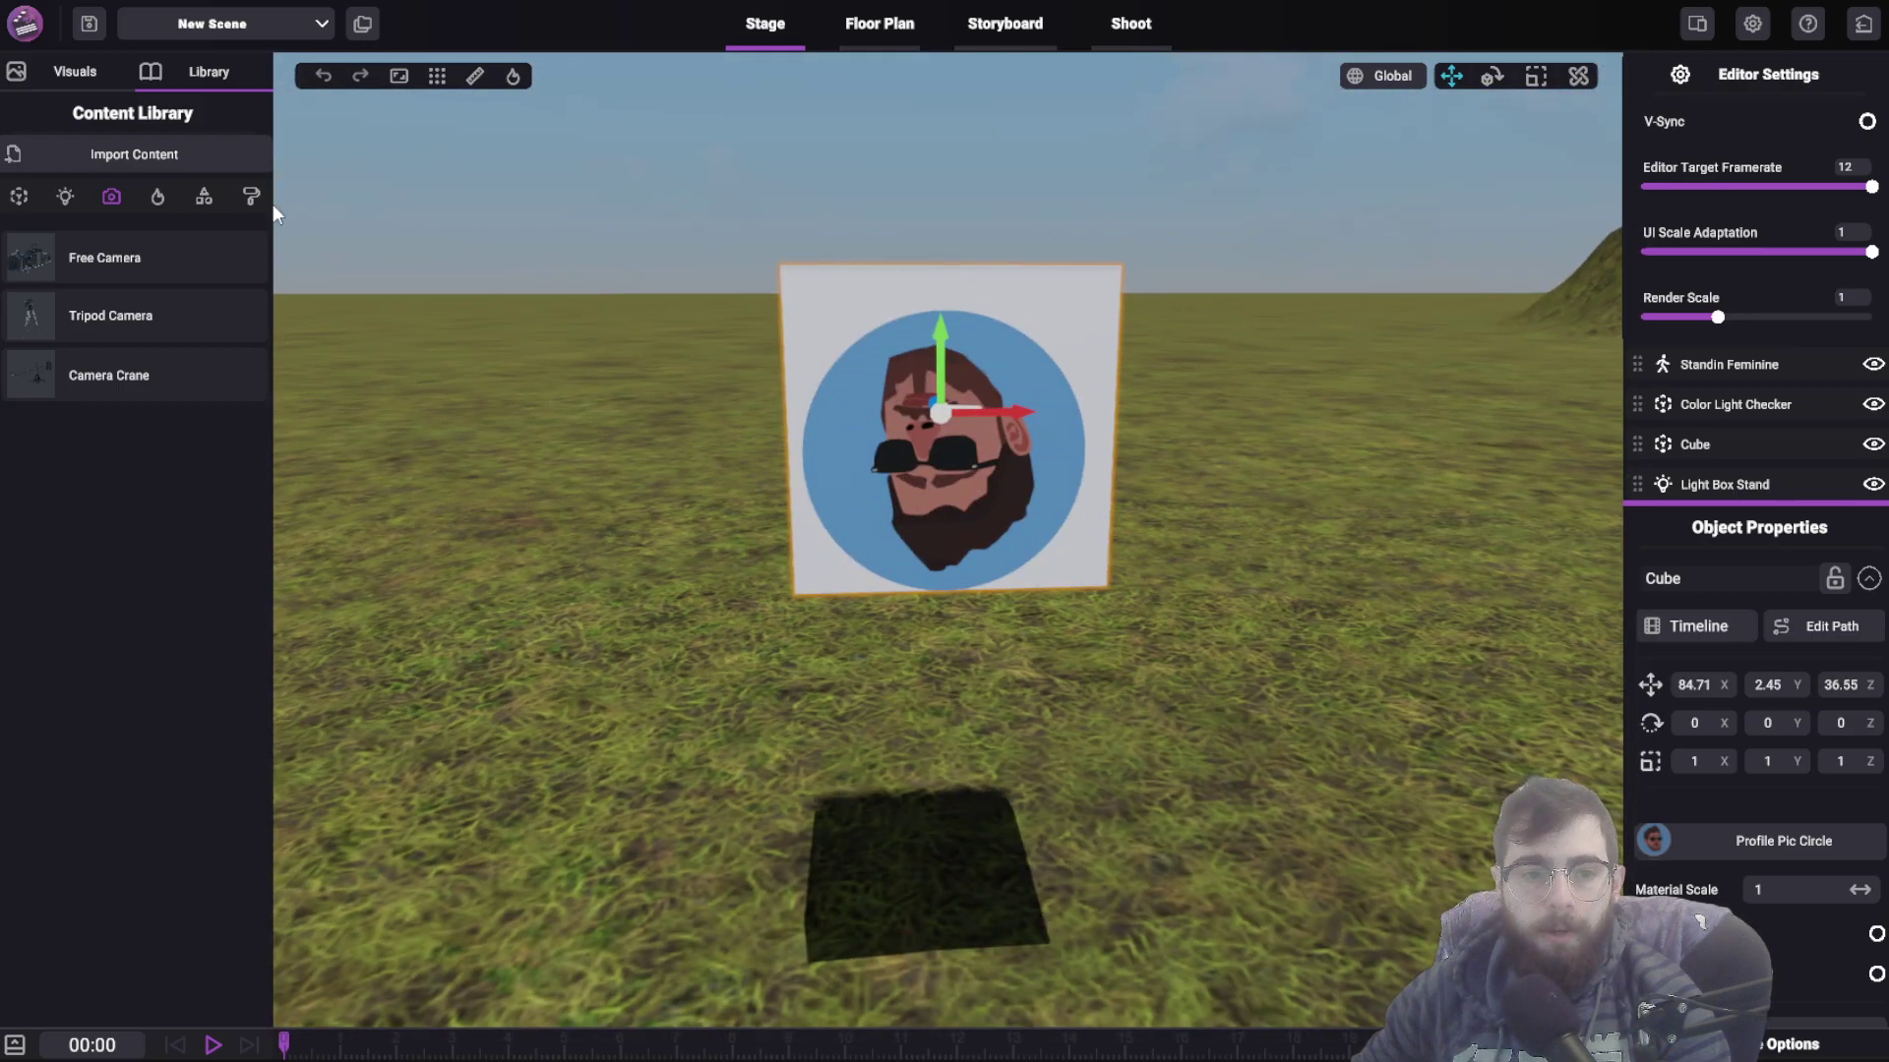
- Show the library's materials, close the editor settings and enlarge the object properties area for the selected cube
{"action": "left_click", "coordinate": [251, 196]}
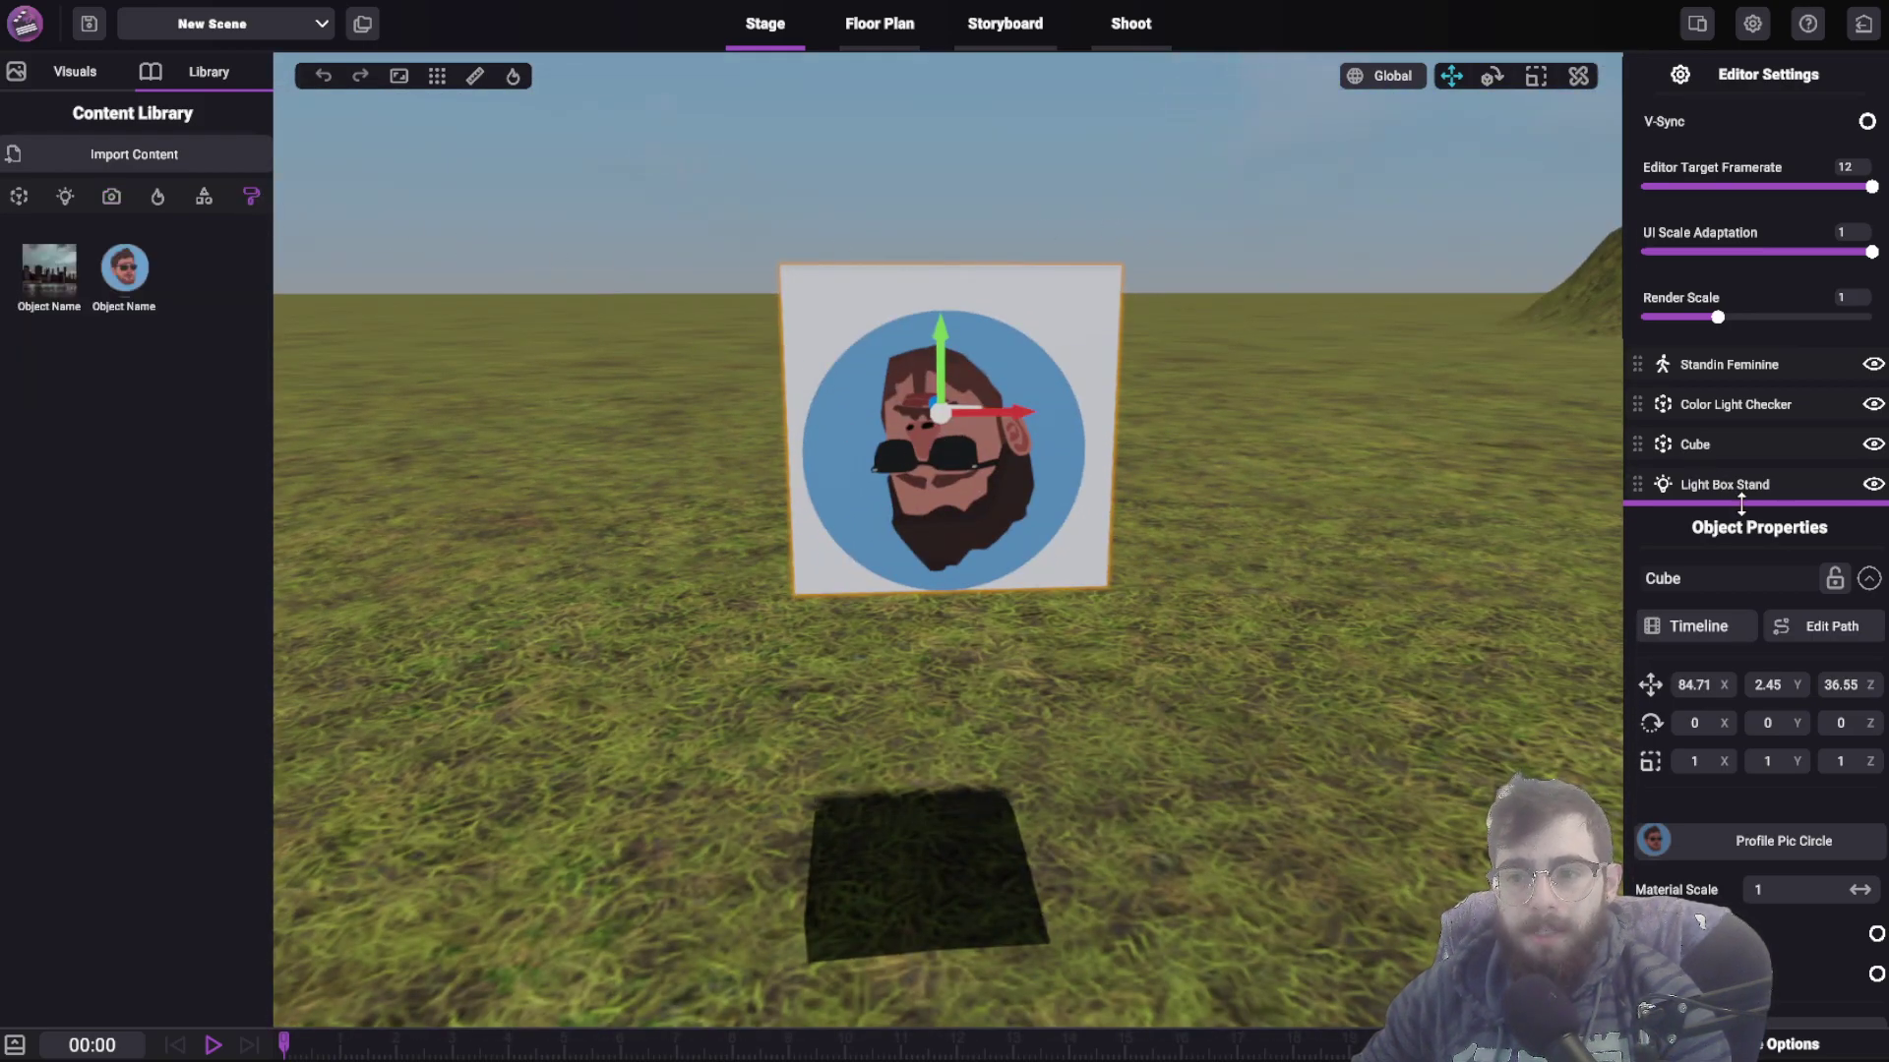
{"action": "key", "text": "Escape"}
{"action": "left_click", "coordinate": [1753, 24]}
{"action": "left_click_drag", "start_coordinate": [1792, 503], "coordinate": [1780, 208]}
{"action": "left_click", "coordinate": [906, 433]}
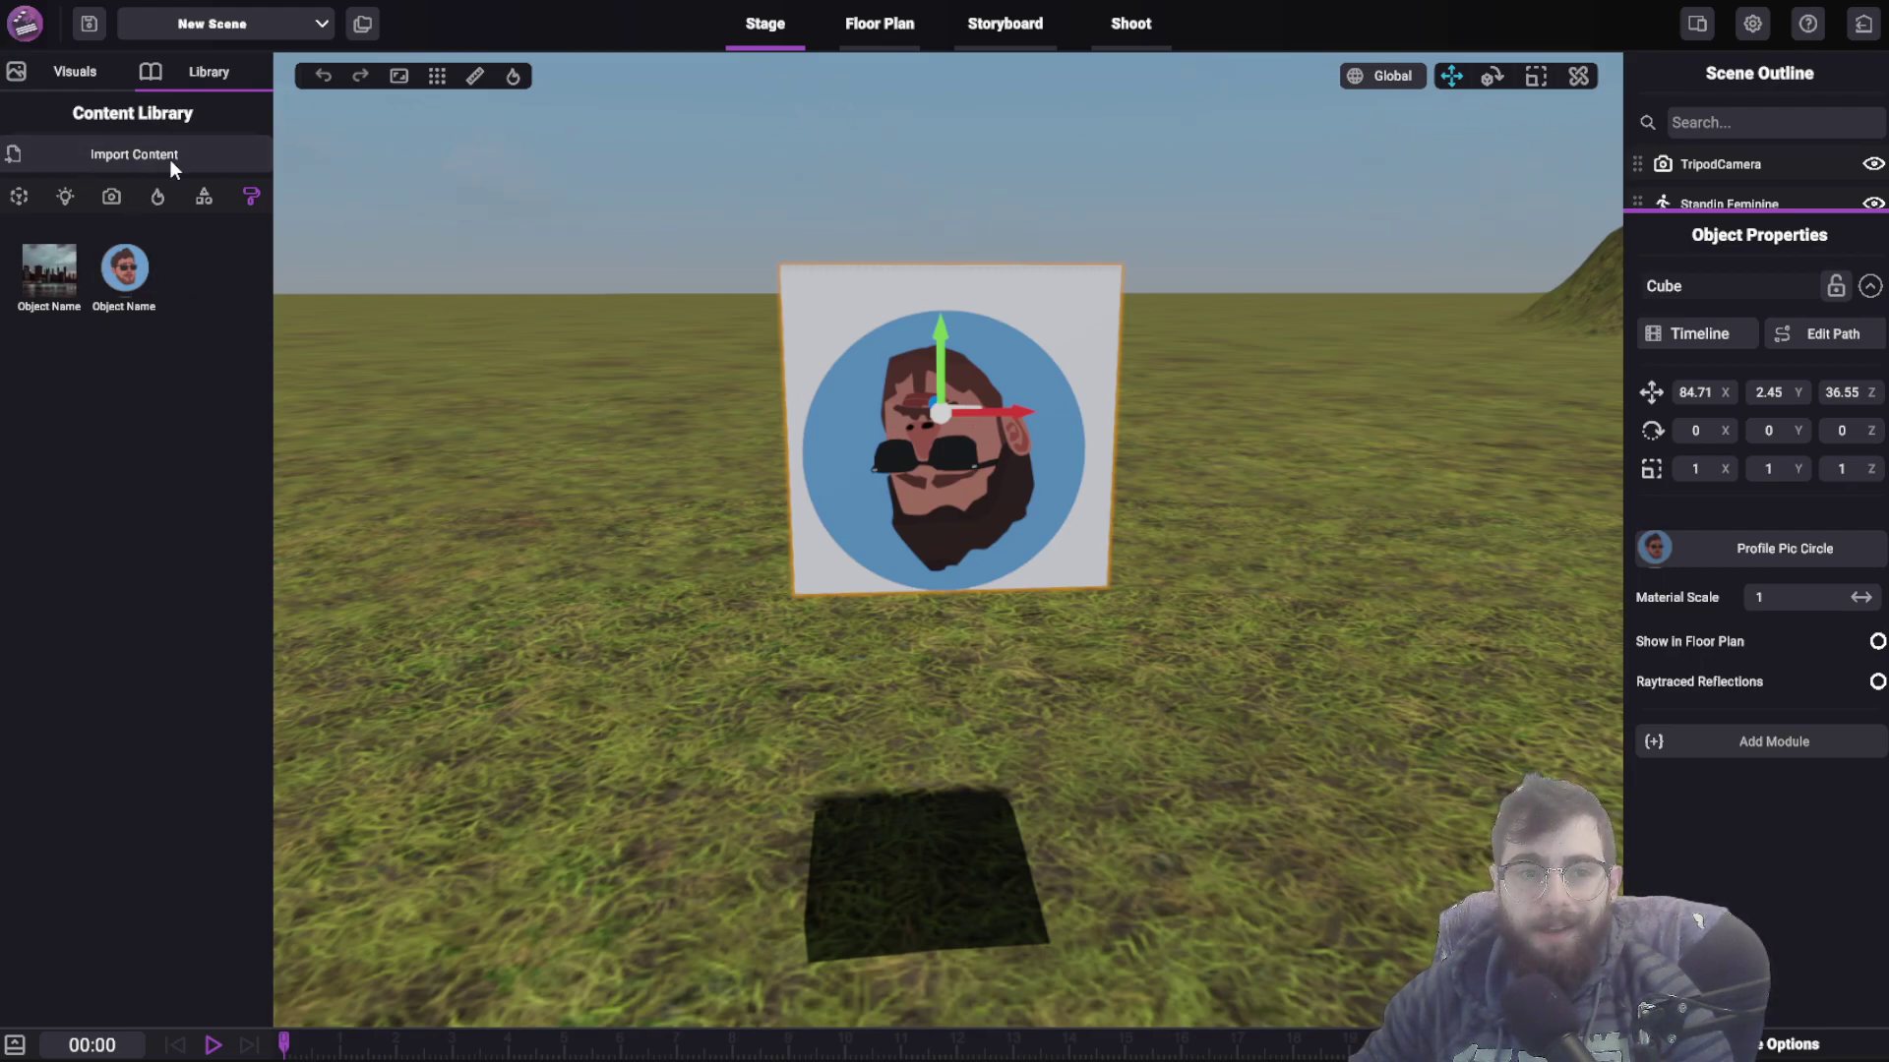
- Apply the Dall-E-New York city skyline Cinematic material to the cube, and replace it with the Profile Pic Circle material
{"action": "left_click_drag", "start_coordinate": [29, 274], "coordinate": [894, 346]}
{"action": "middle_click_drag", "start_coordinate": [725, 400], "coordinate": [1402, 411]}
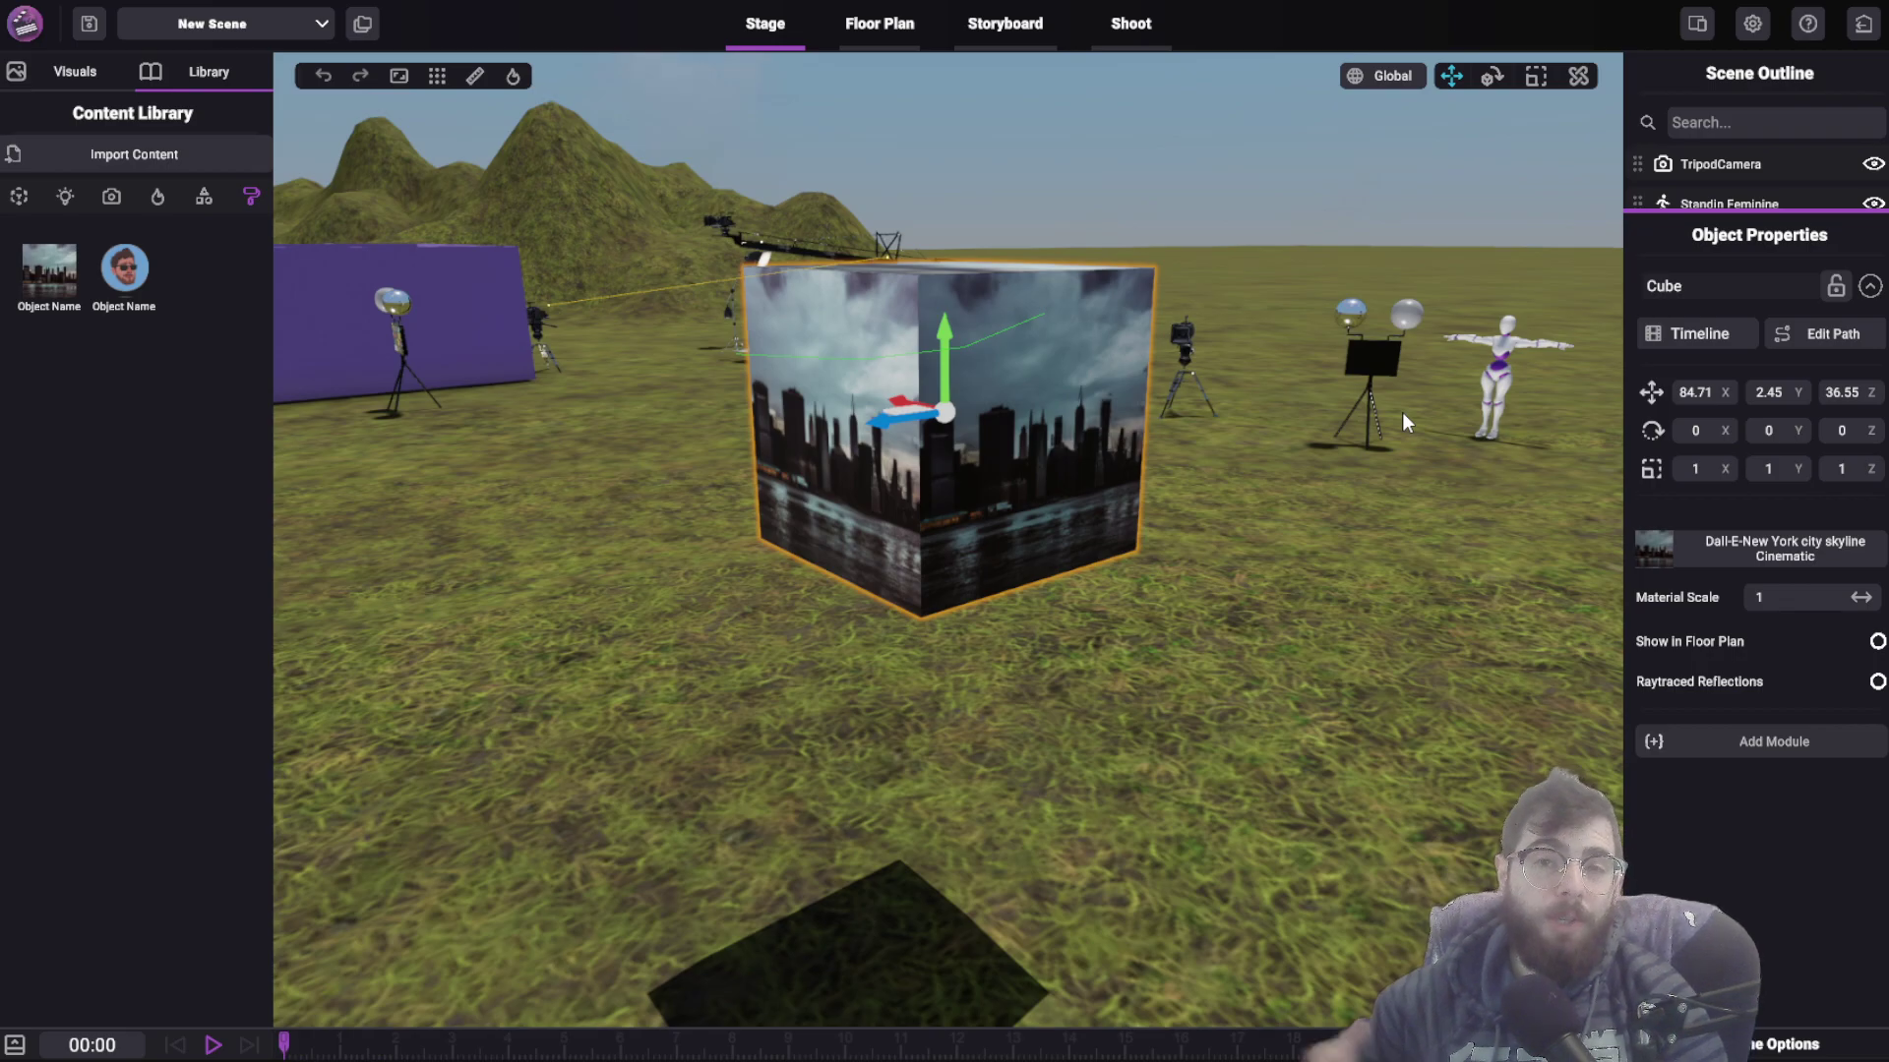
{"action": "left_click_drag", "start_coordinate": [124, 266], "coordinate": [925, 382]}
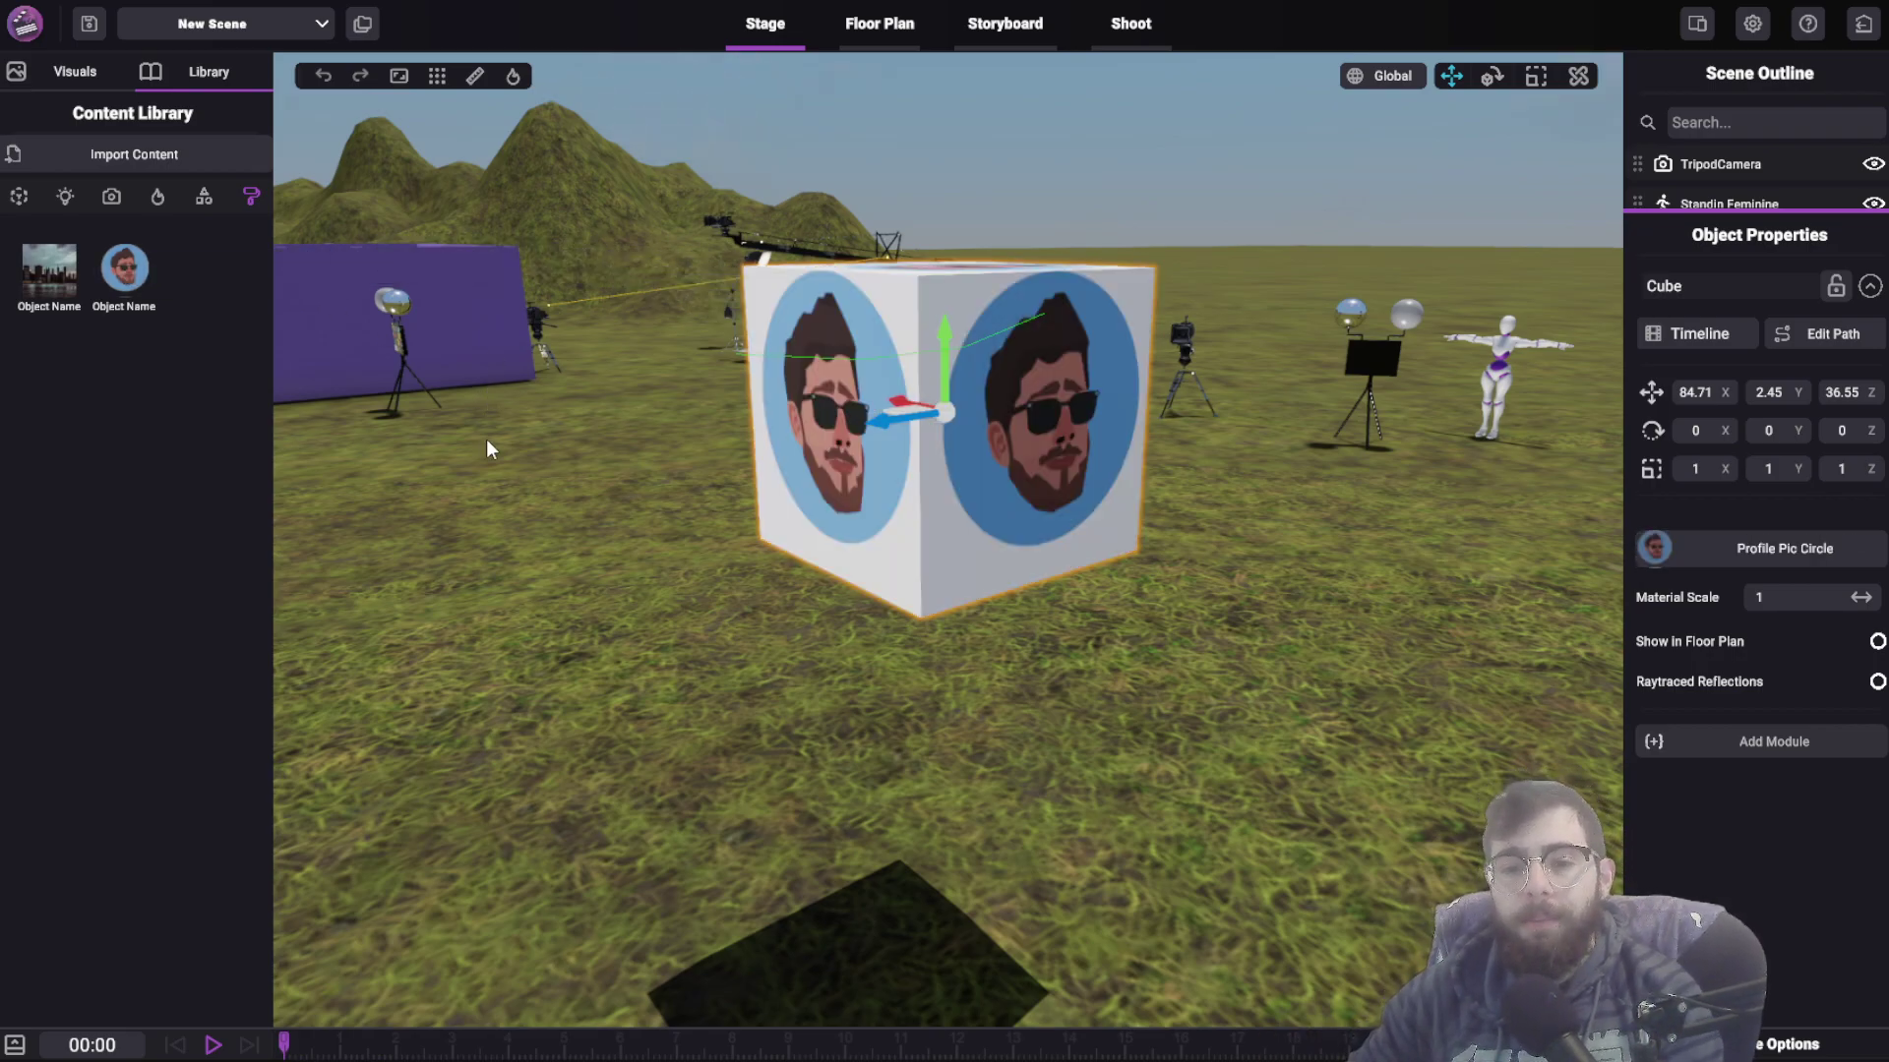
{"action": "right_click_drag", "start_coordinate": [435, 397], "coordinate": [511, 390]}
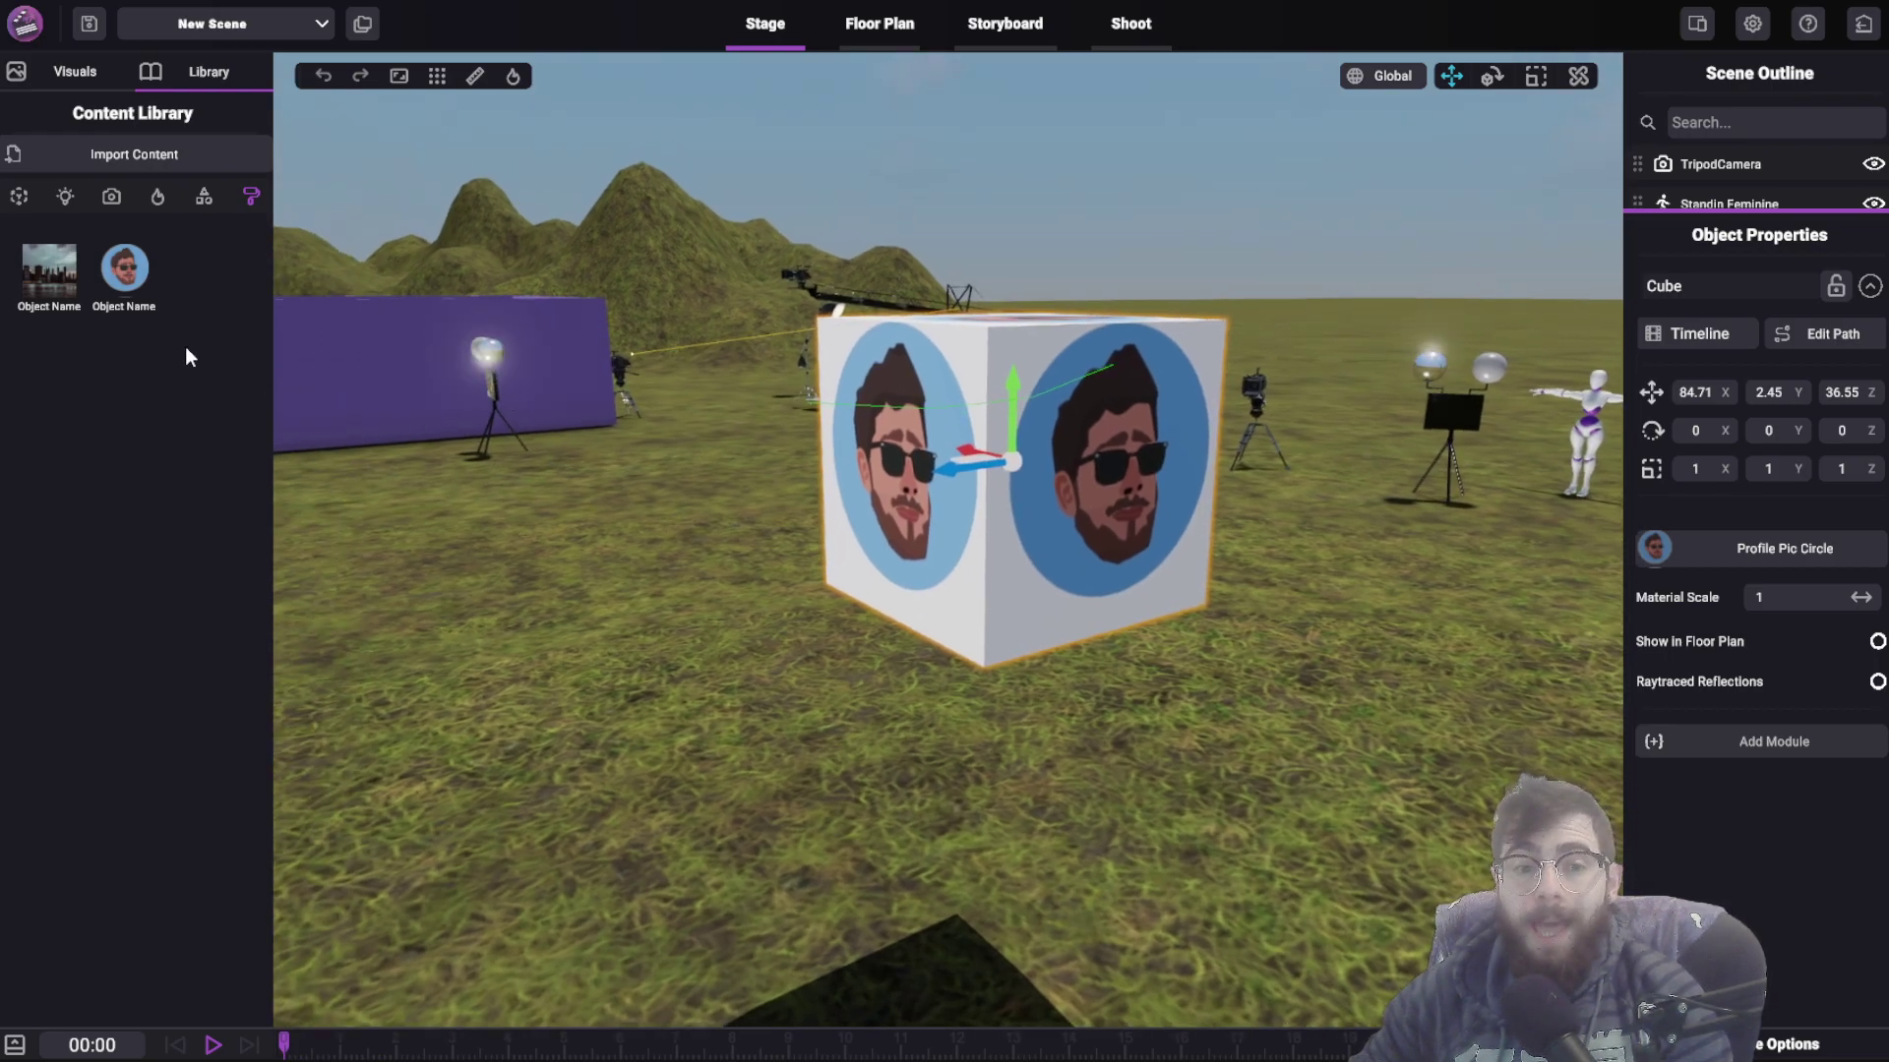
- Open the Profile Pic Circle material for editing and look through its map, emission, smoothness and metalness settings
{"action": "right_click", "coordinate": [134, 277]}
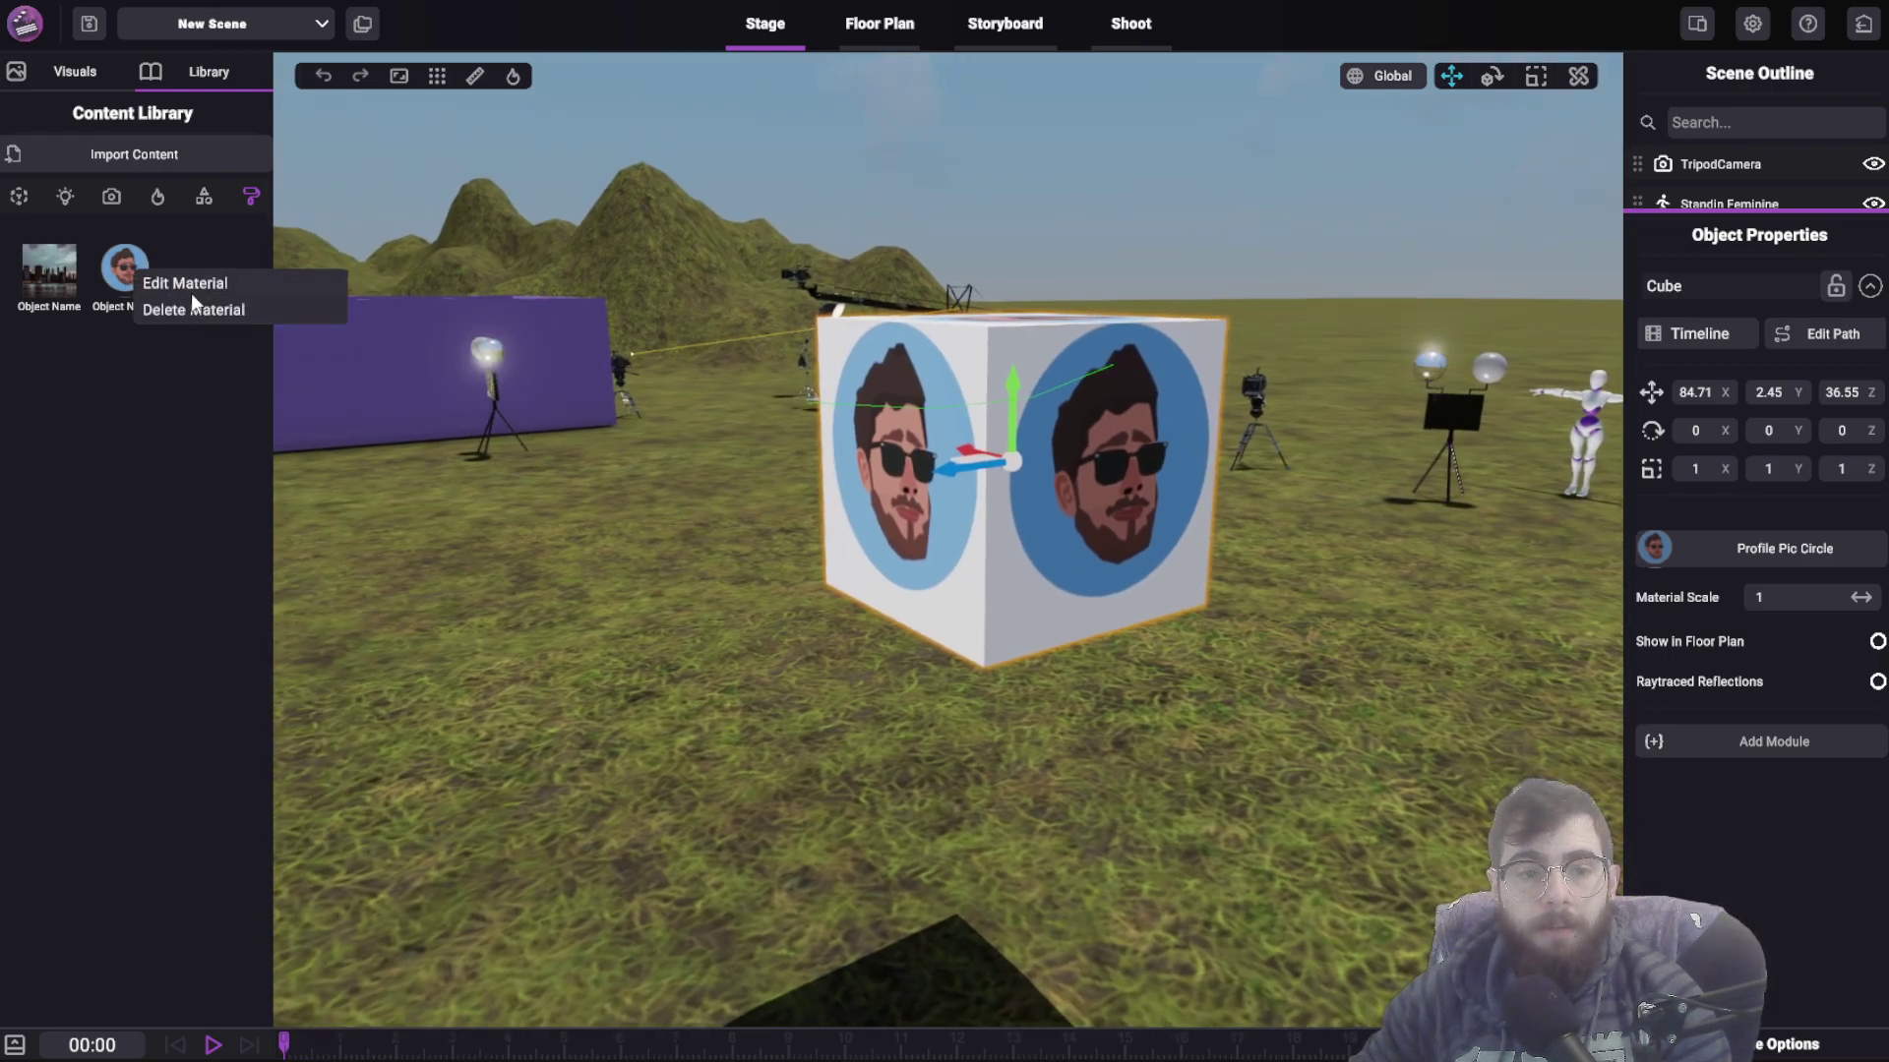
{"action": "left_click", "coordinate": [190, 285]}
{"action": "scroll", "coordinate": [694, 512], "scroll_direction": "down", "scroll_amount": 1}
{"action": "scroll", "coordinate": [695, 522], "scroll_direction": "down", "scroll_amount": 1}
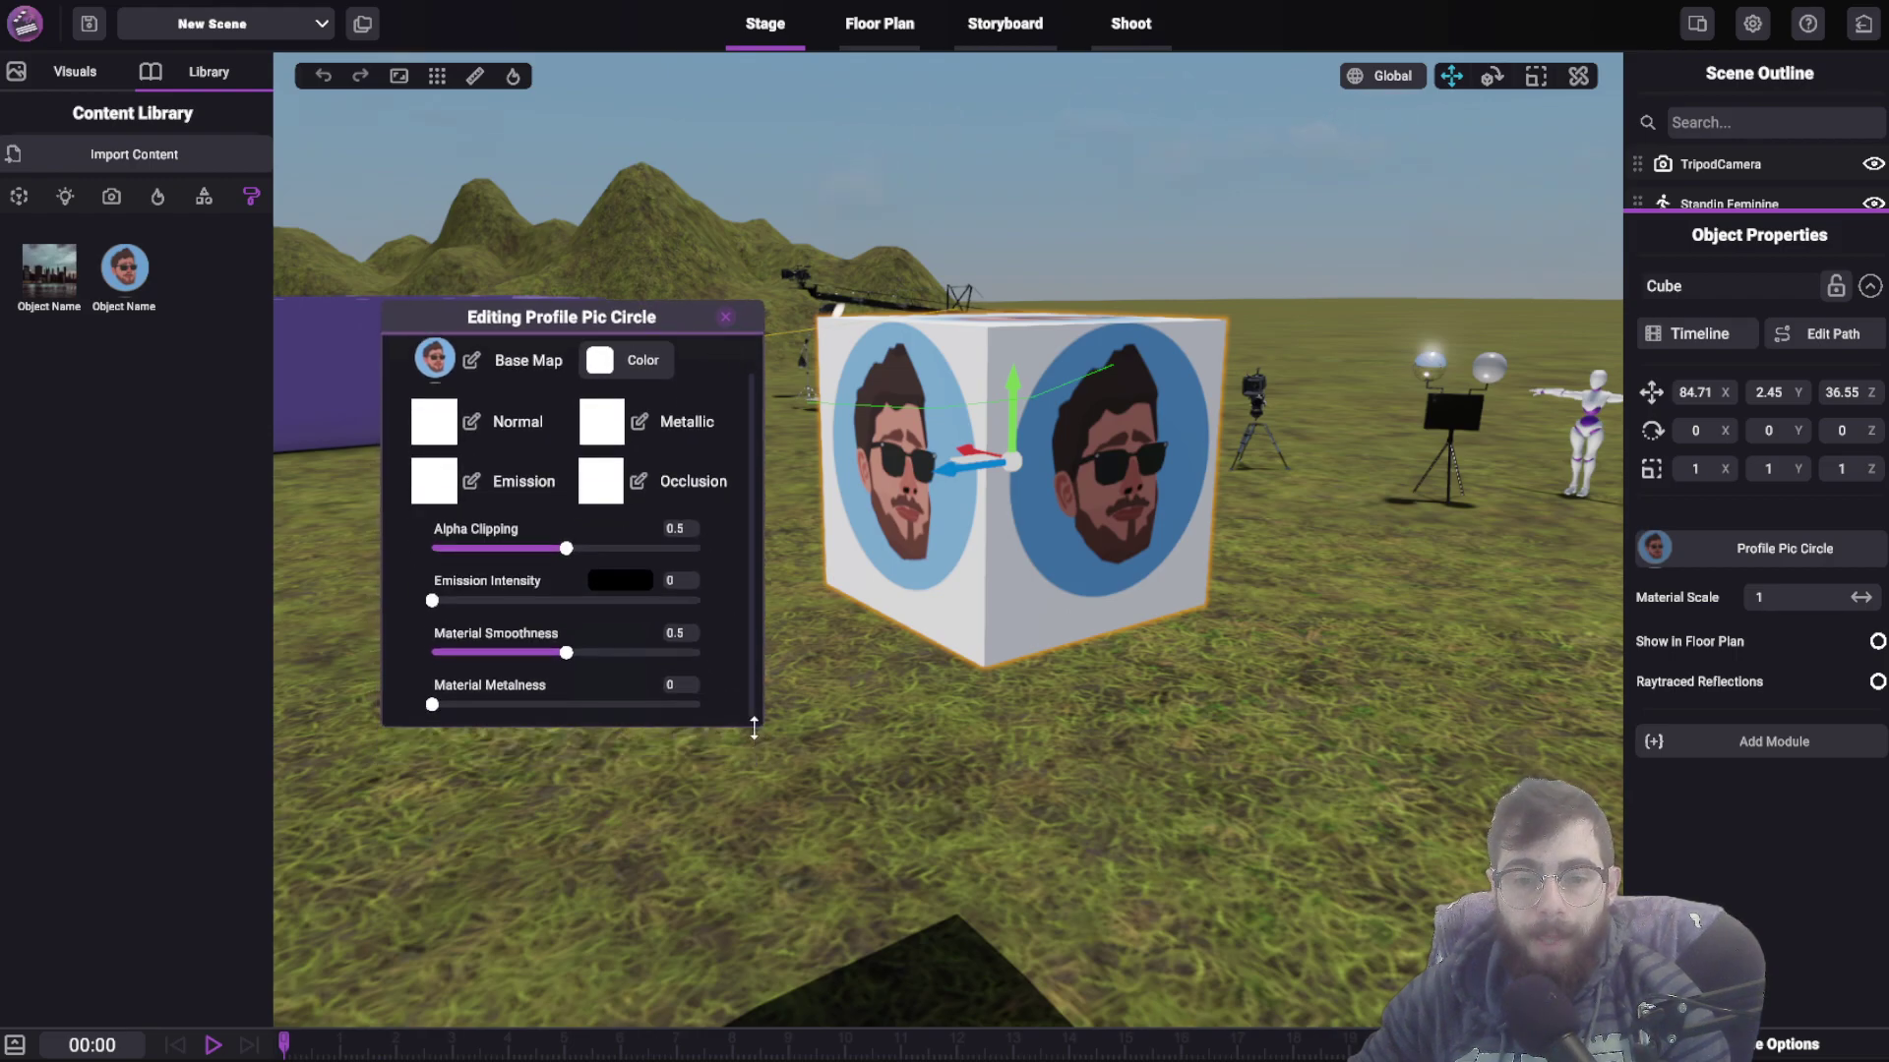
{"action": "scroll", "coordinate": [582, 530], "scroll_direction": "up", "scroll_amount": 1}
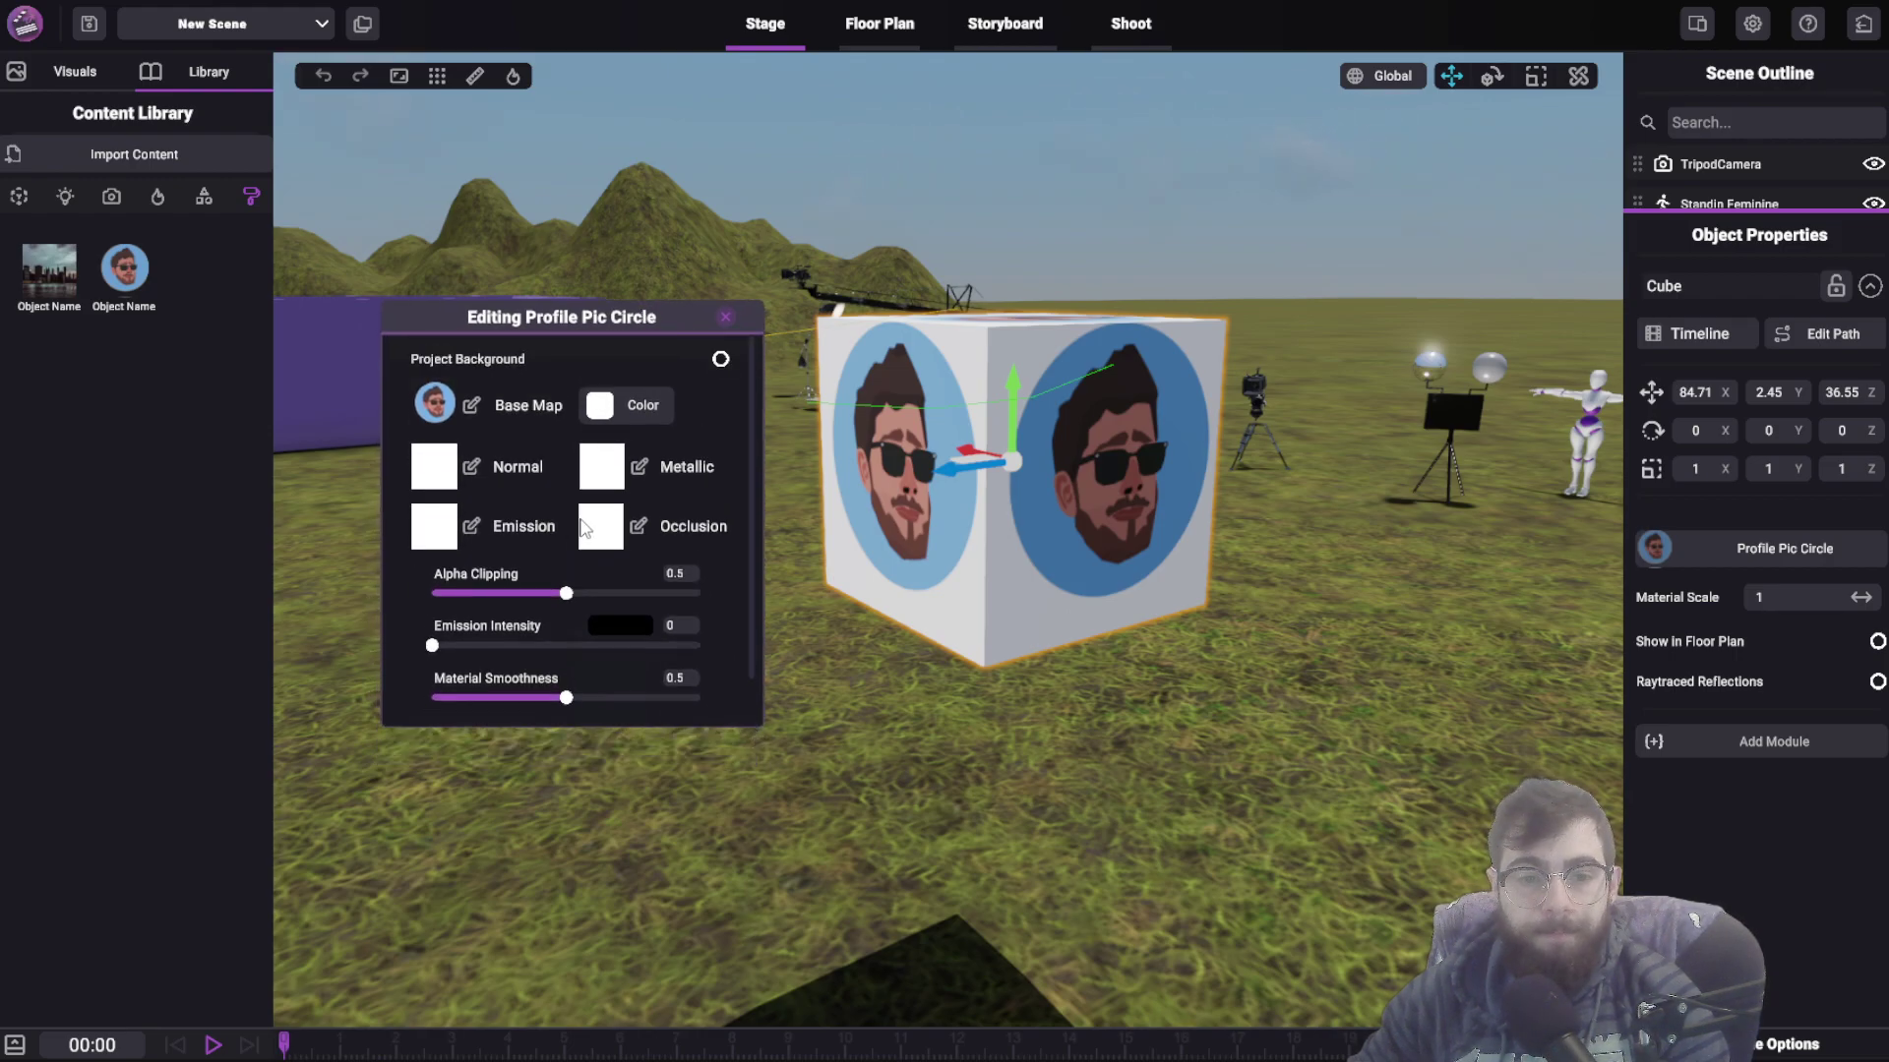
- Close the Profile Pic Circle material editor, enlarge the scene outline and look through its list of objects
{"action": "left_click", "coordinate": [724, 318]}
{"action": "right_click_drag", "start_coordinate": [496, 405], "coordinate": [618, 415]}
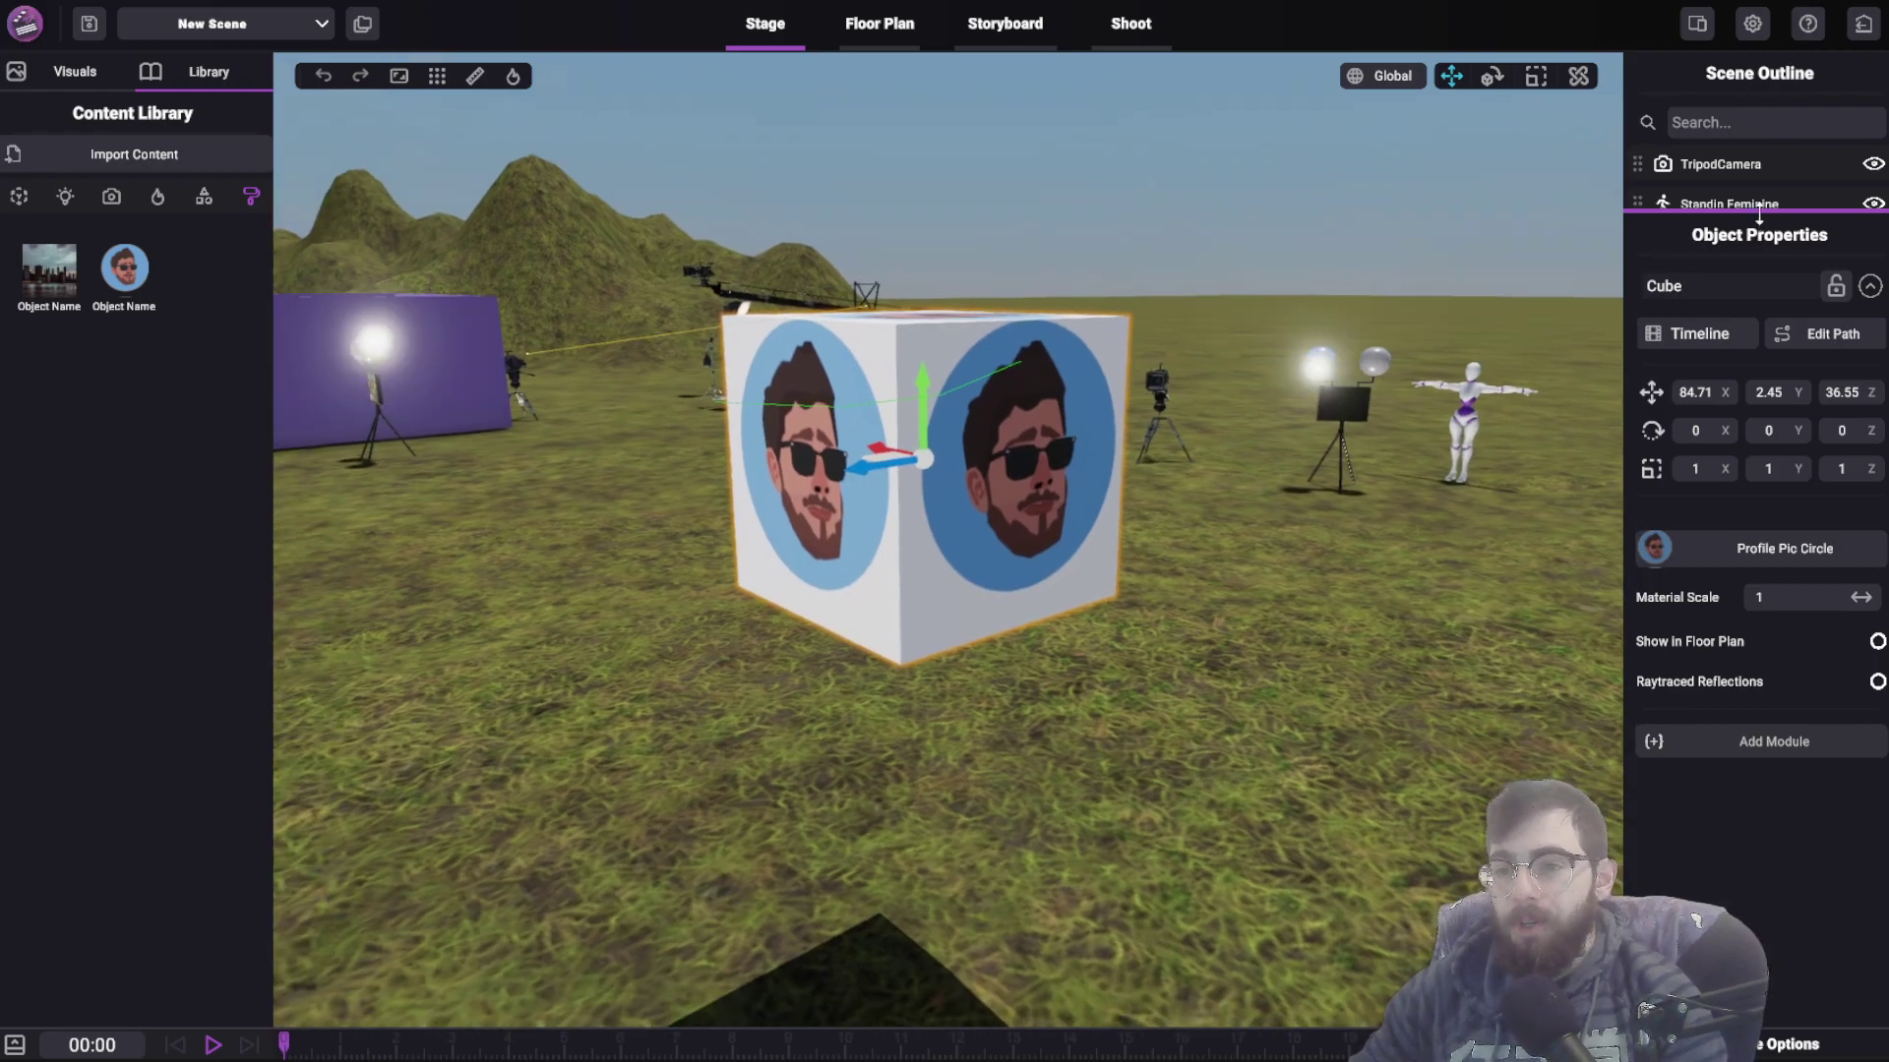
{"action": "left_click_drag", "start_coordinate": [1761, 204], "coordinate": [1761, 345]}
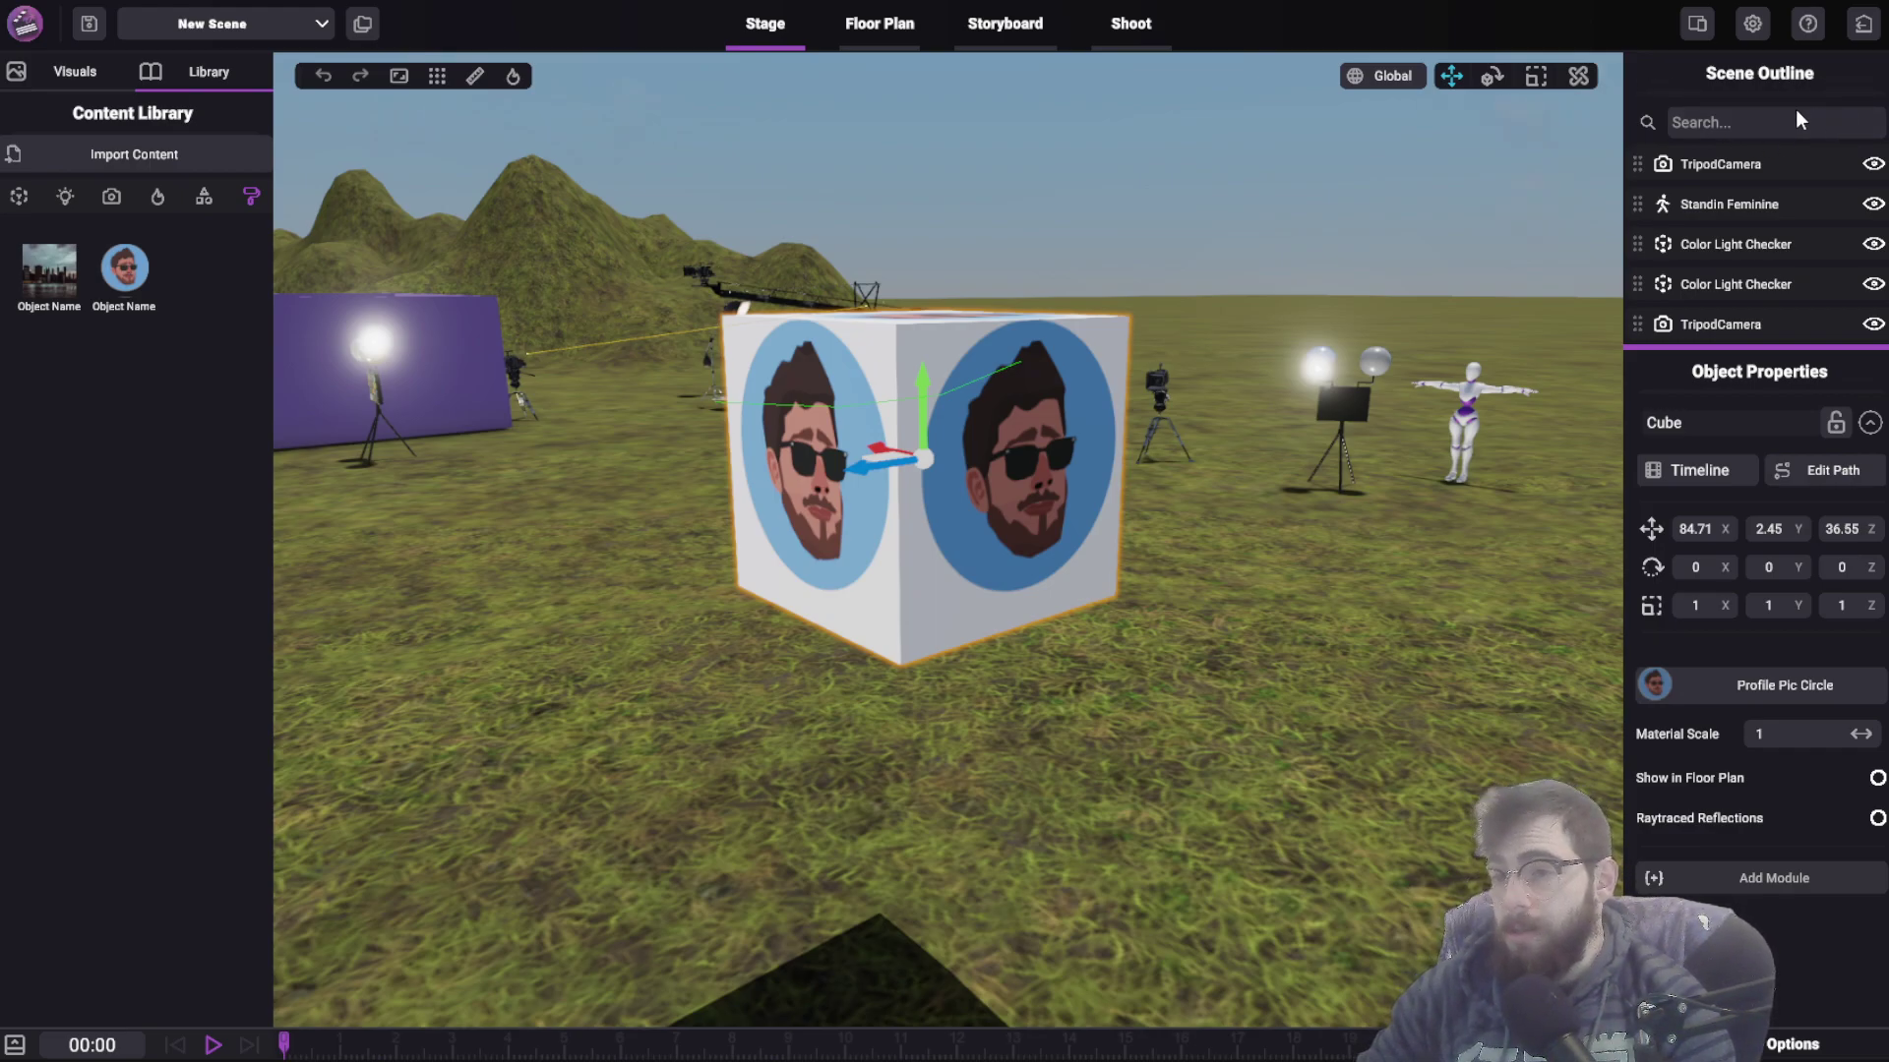
{"action": "left_click_drag", "start_coordinate": [1753, 344], "coordinate": [1778, 509]}
{"action": "scroll", "coordinate": [1773, 398], "scroll_direction": "down", "scroll_amount": 2}
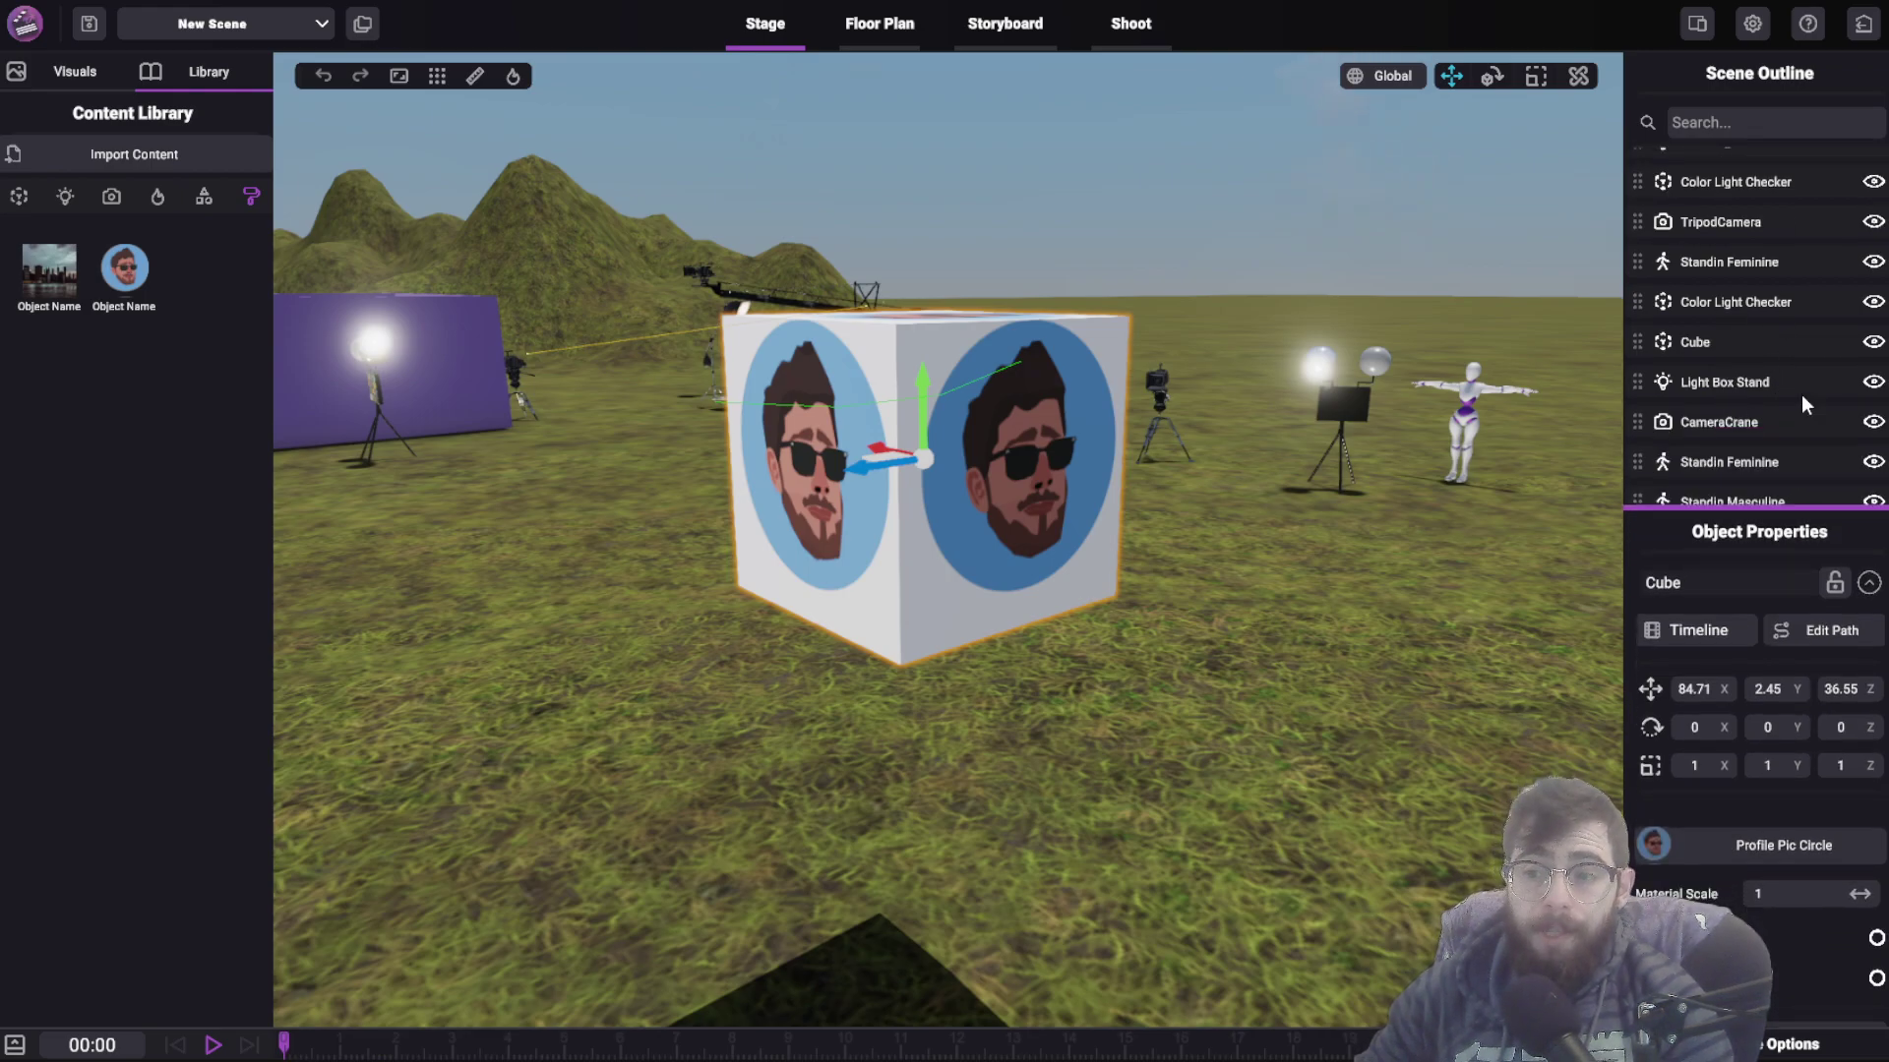
{"action": "scroll", "coordinate": [1805, 393], "scroll_direction": "up", "scroll_amount": 3}
- Select the first Standin Feminine, the second Color Light Checker and the second Standin Feminine one after another from the scene outline
{"action": "left_click", "coordinate": [1733, 221]}
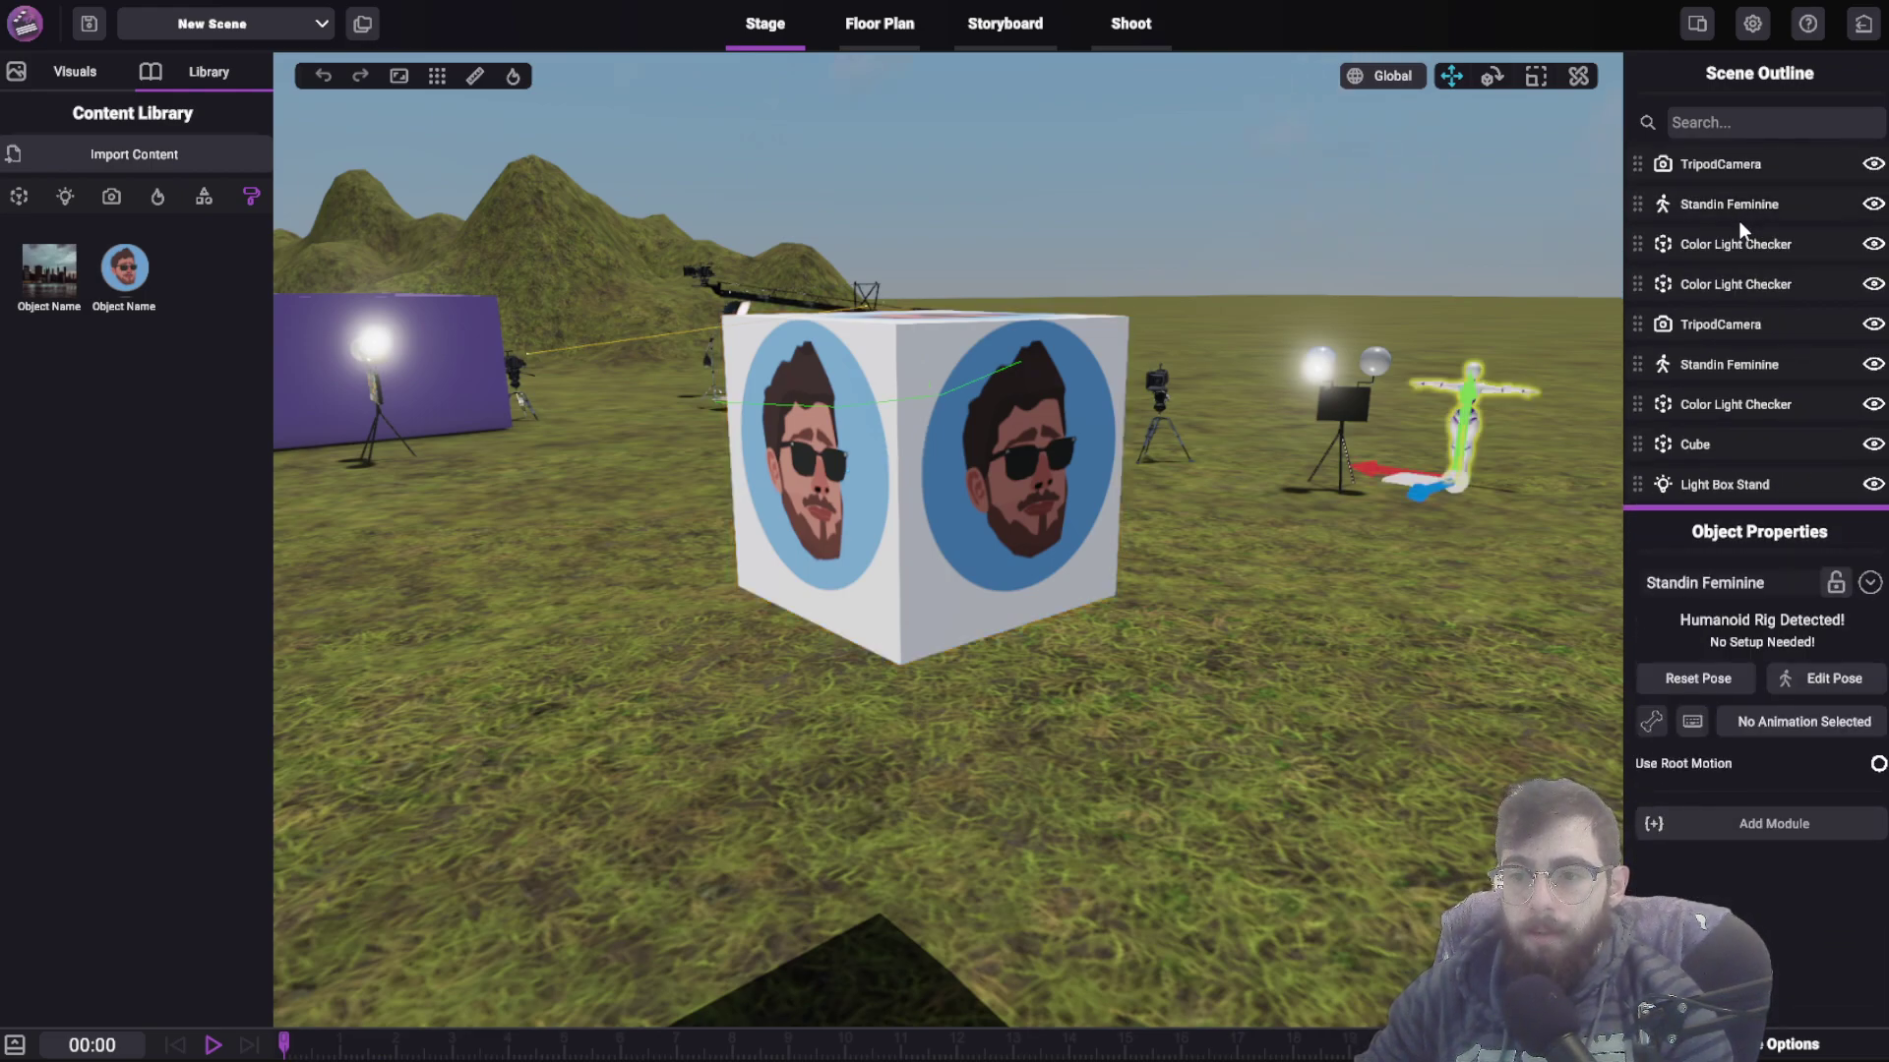
{"action": "left_click", "coordinate": [1750, 289]}
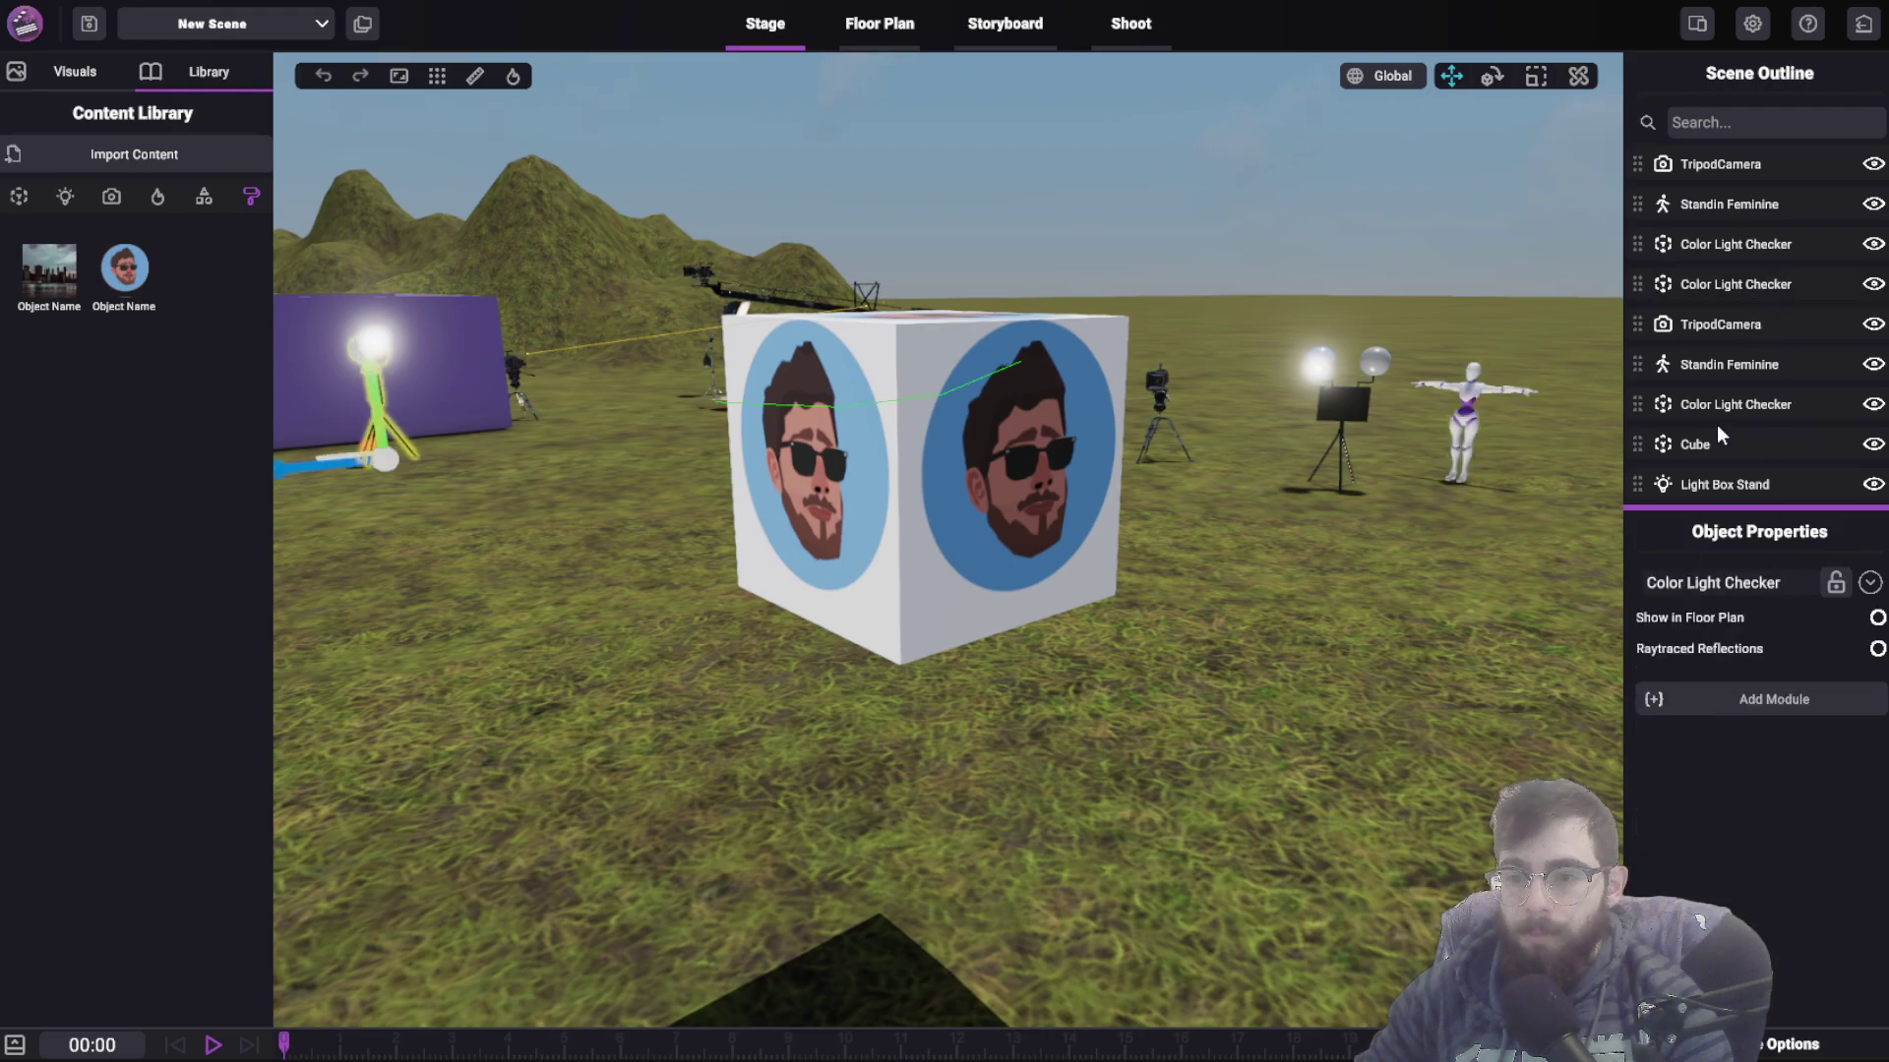
{"action": "left_click", "coordinate": [1743, 364]}
{"action": "right_click_drag", "start_coordinate": [1564, 470], "coordinate": [1263, 537]}
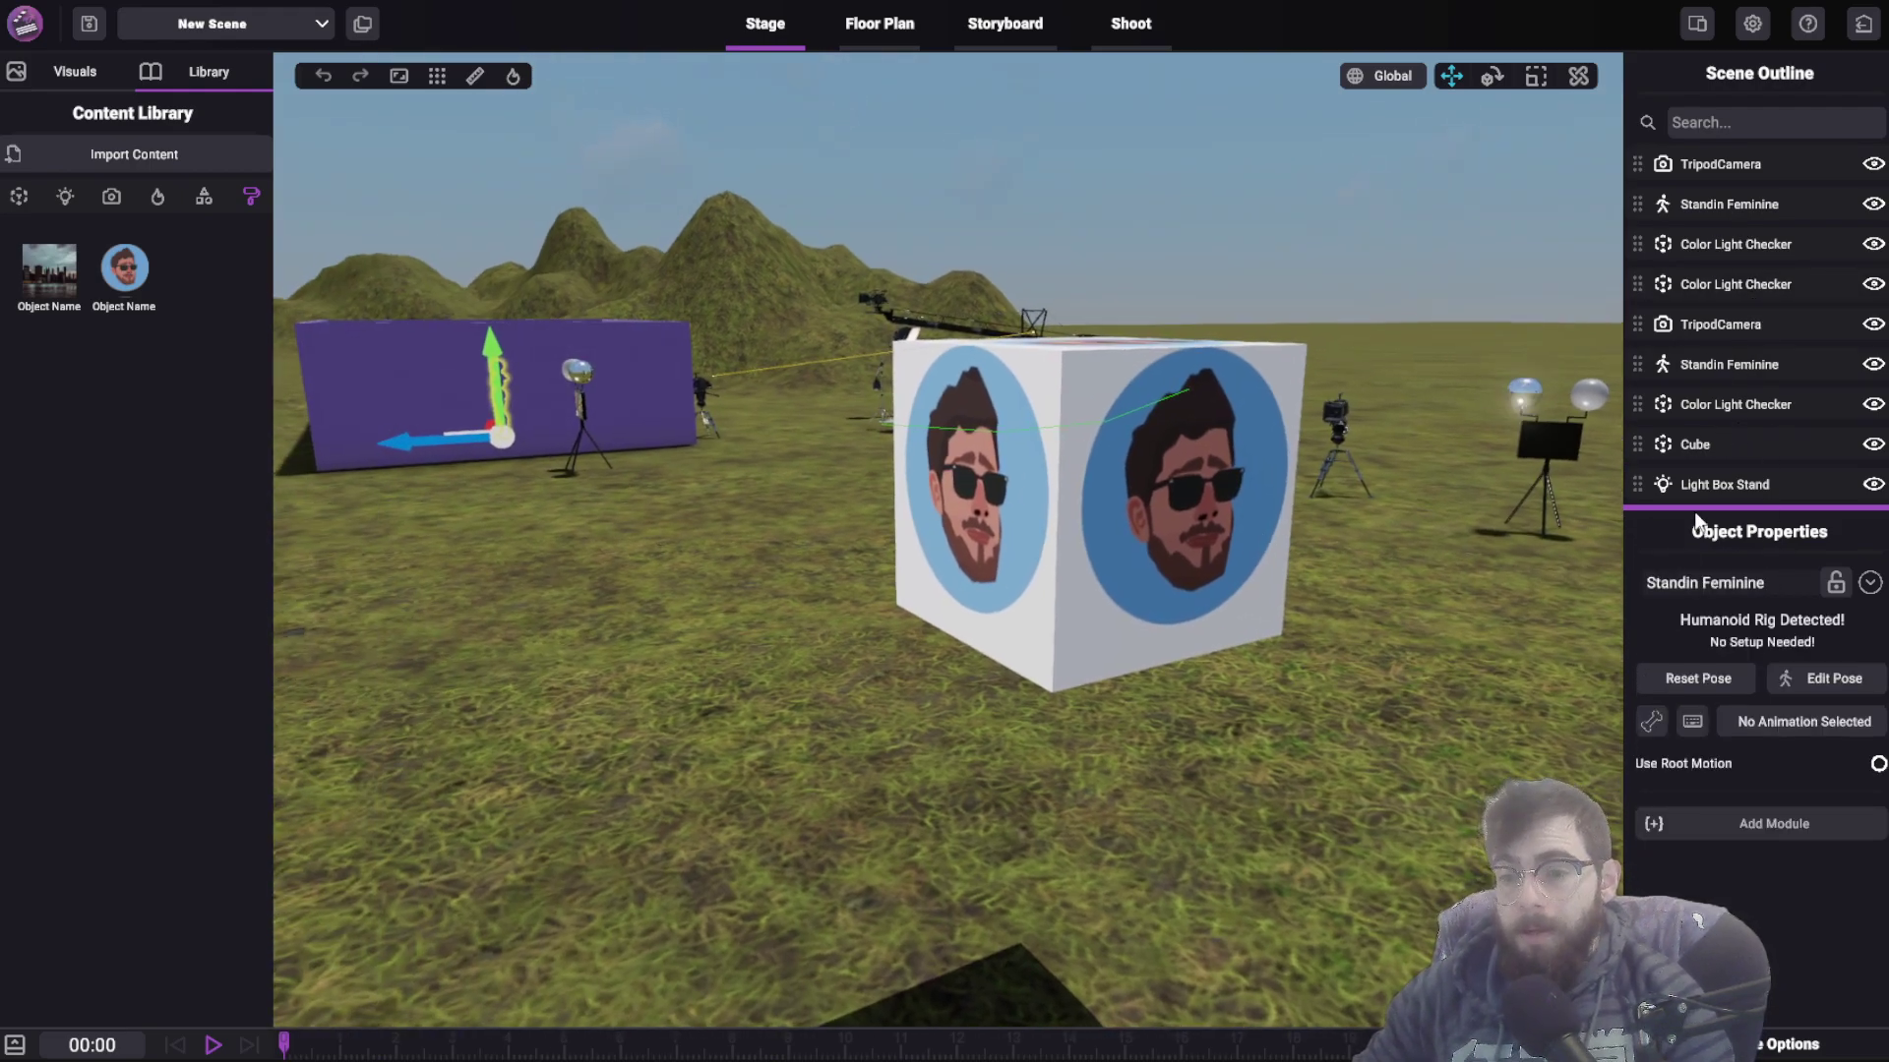
- Shrink the scene outline, and select the picture-textured cube and the tripod camera near the light stand in the viewport
{"action": "left_click_drag", "start_coordinate": [1712, 404], "coordinate": [1714, 369]}
{"action": "right_click_drag", "start_coordinate": [1406, 484], "coordinate": [1420, 508]}
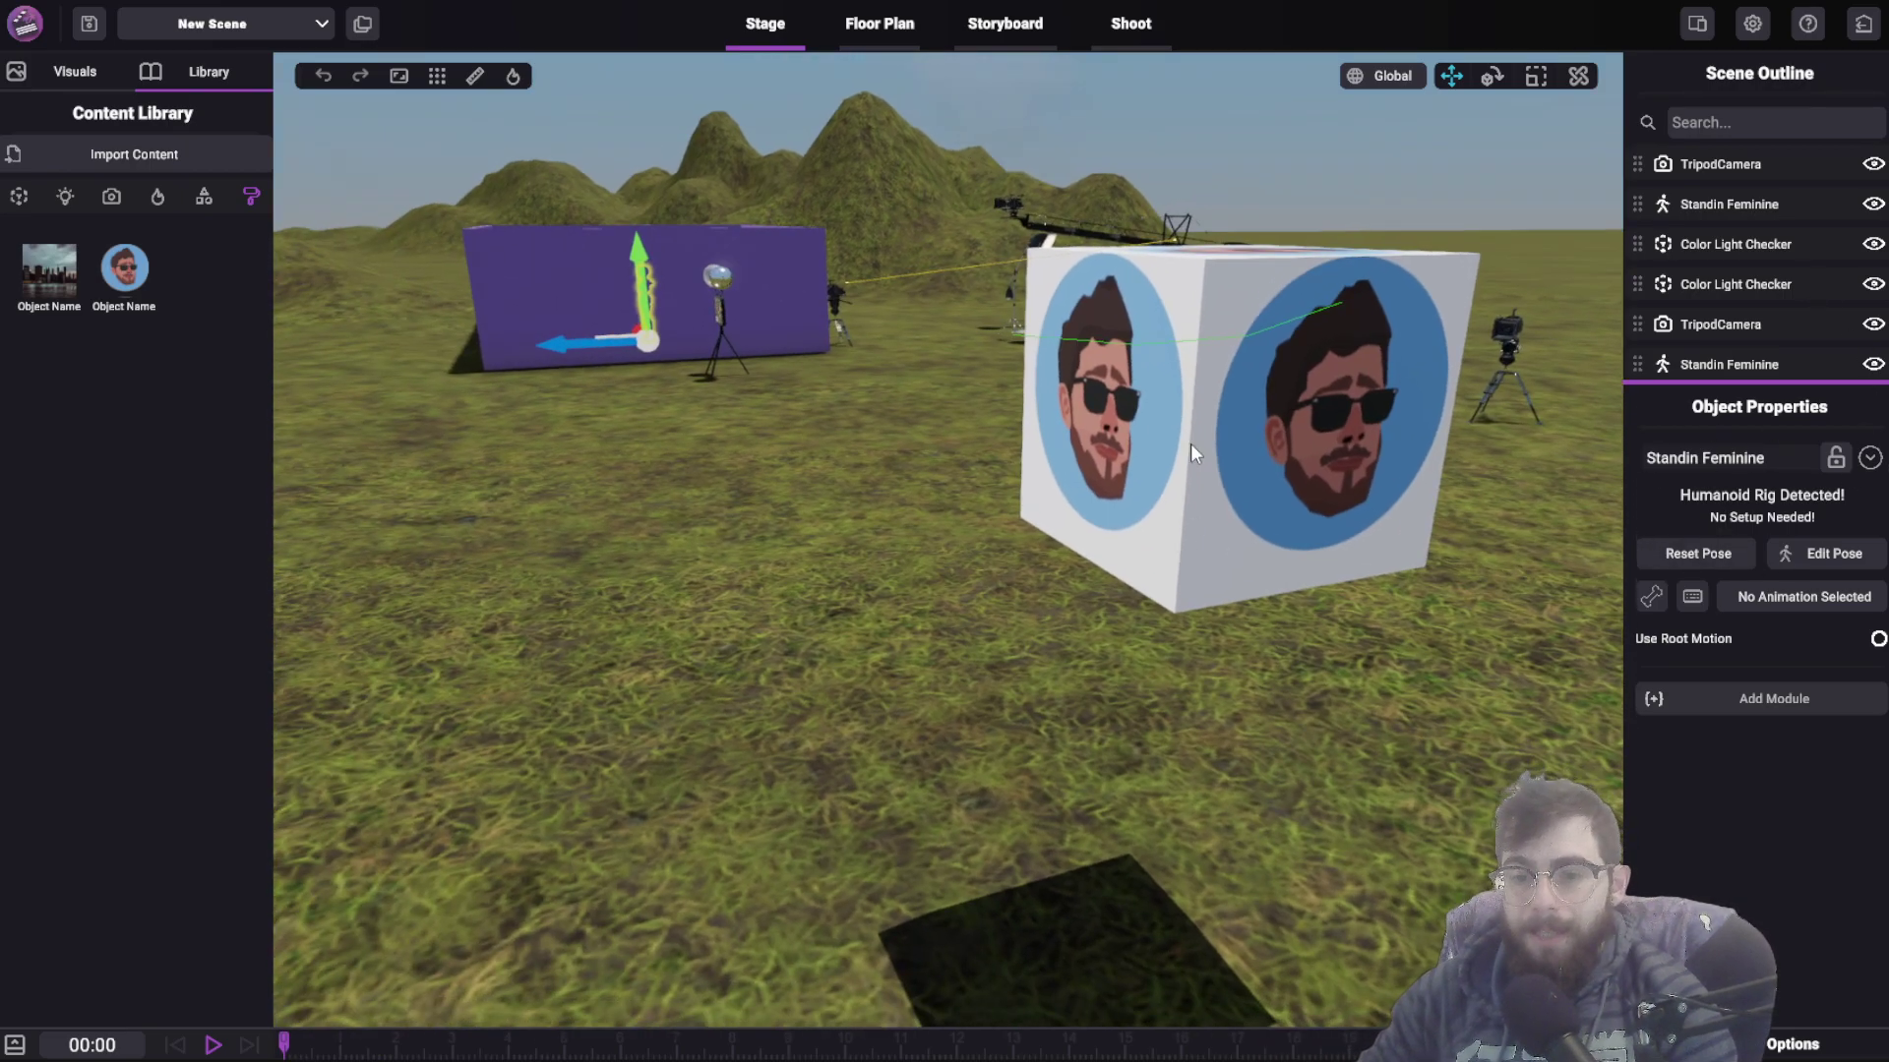
{"action": "left_click", "coordinate": [1184, 446]}
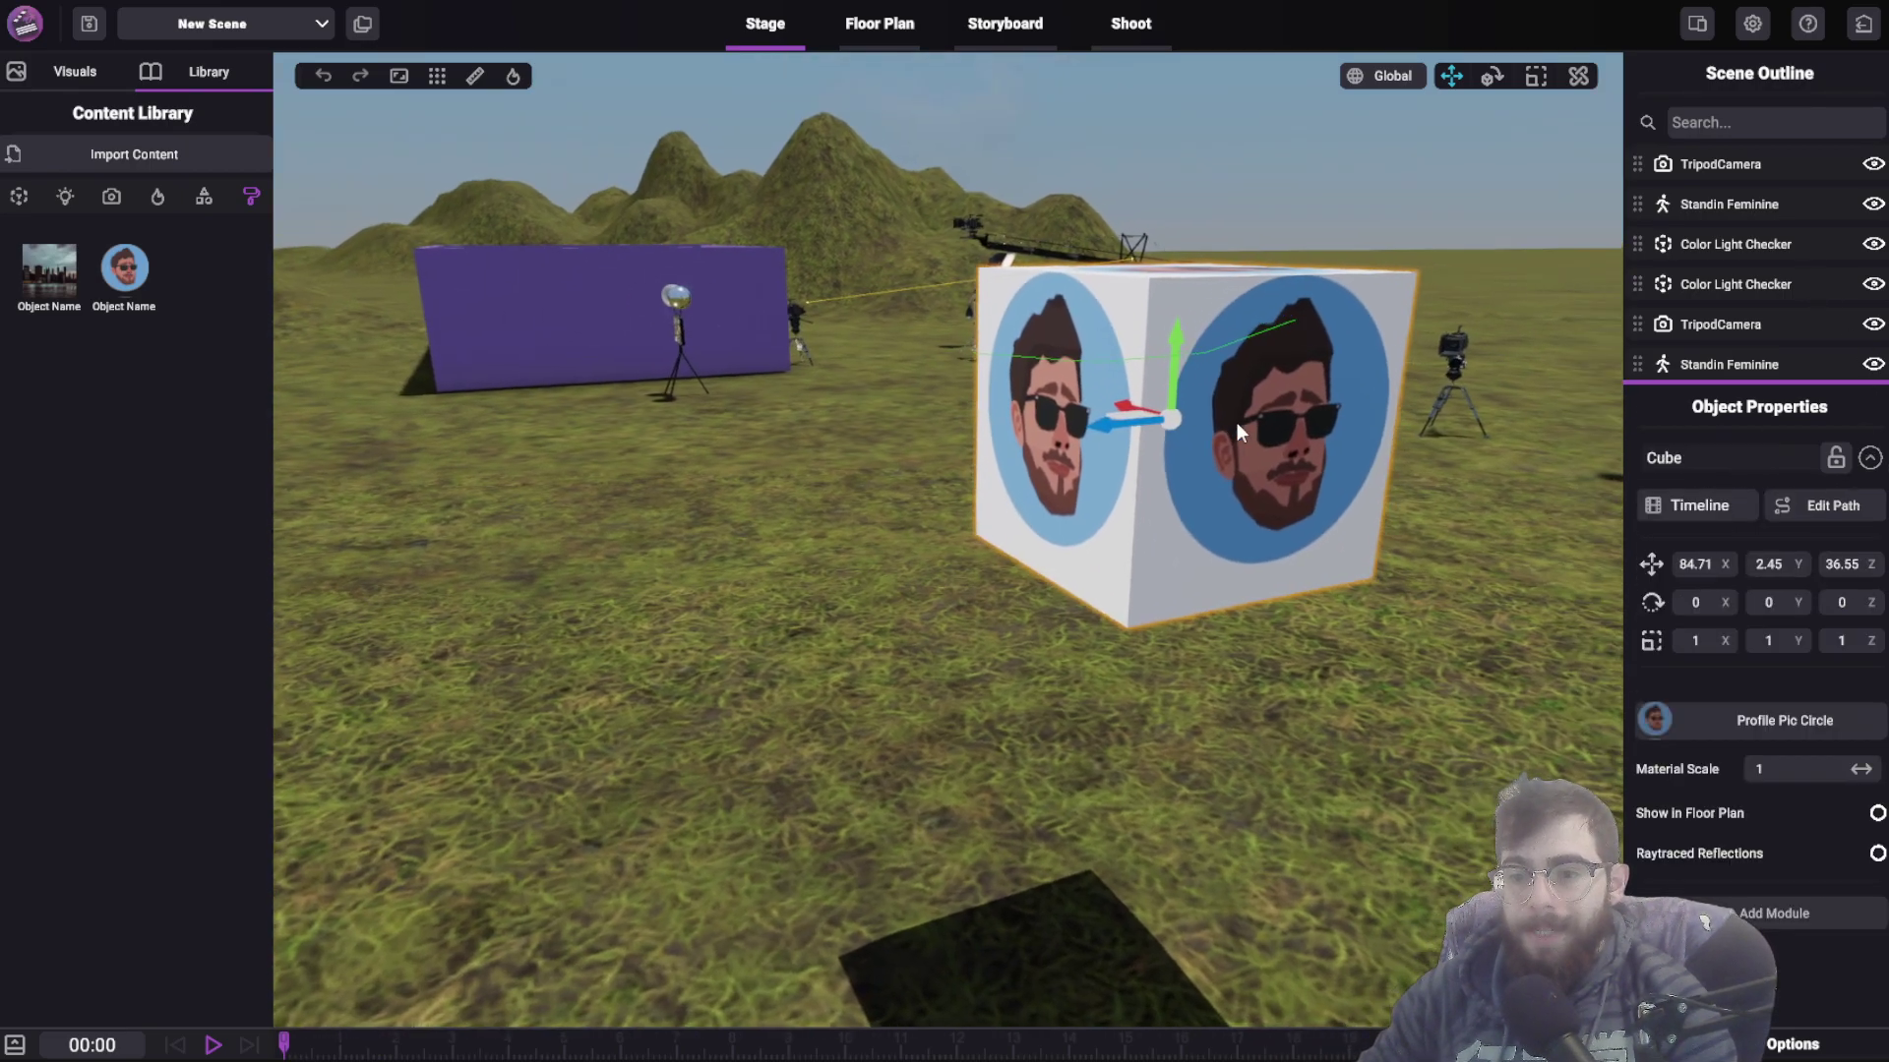
{"action": "right_click_drag", "start_coordinate": [1236, 422], "coordinate": [1284, 441]}
{"action": "key", "text": "d"}
{"action": "left_click", "coordinate": [1331, 329]}
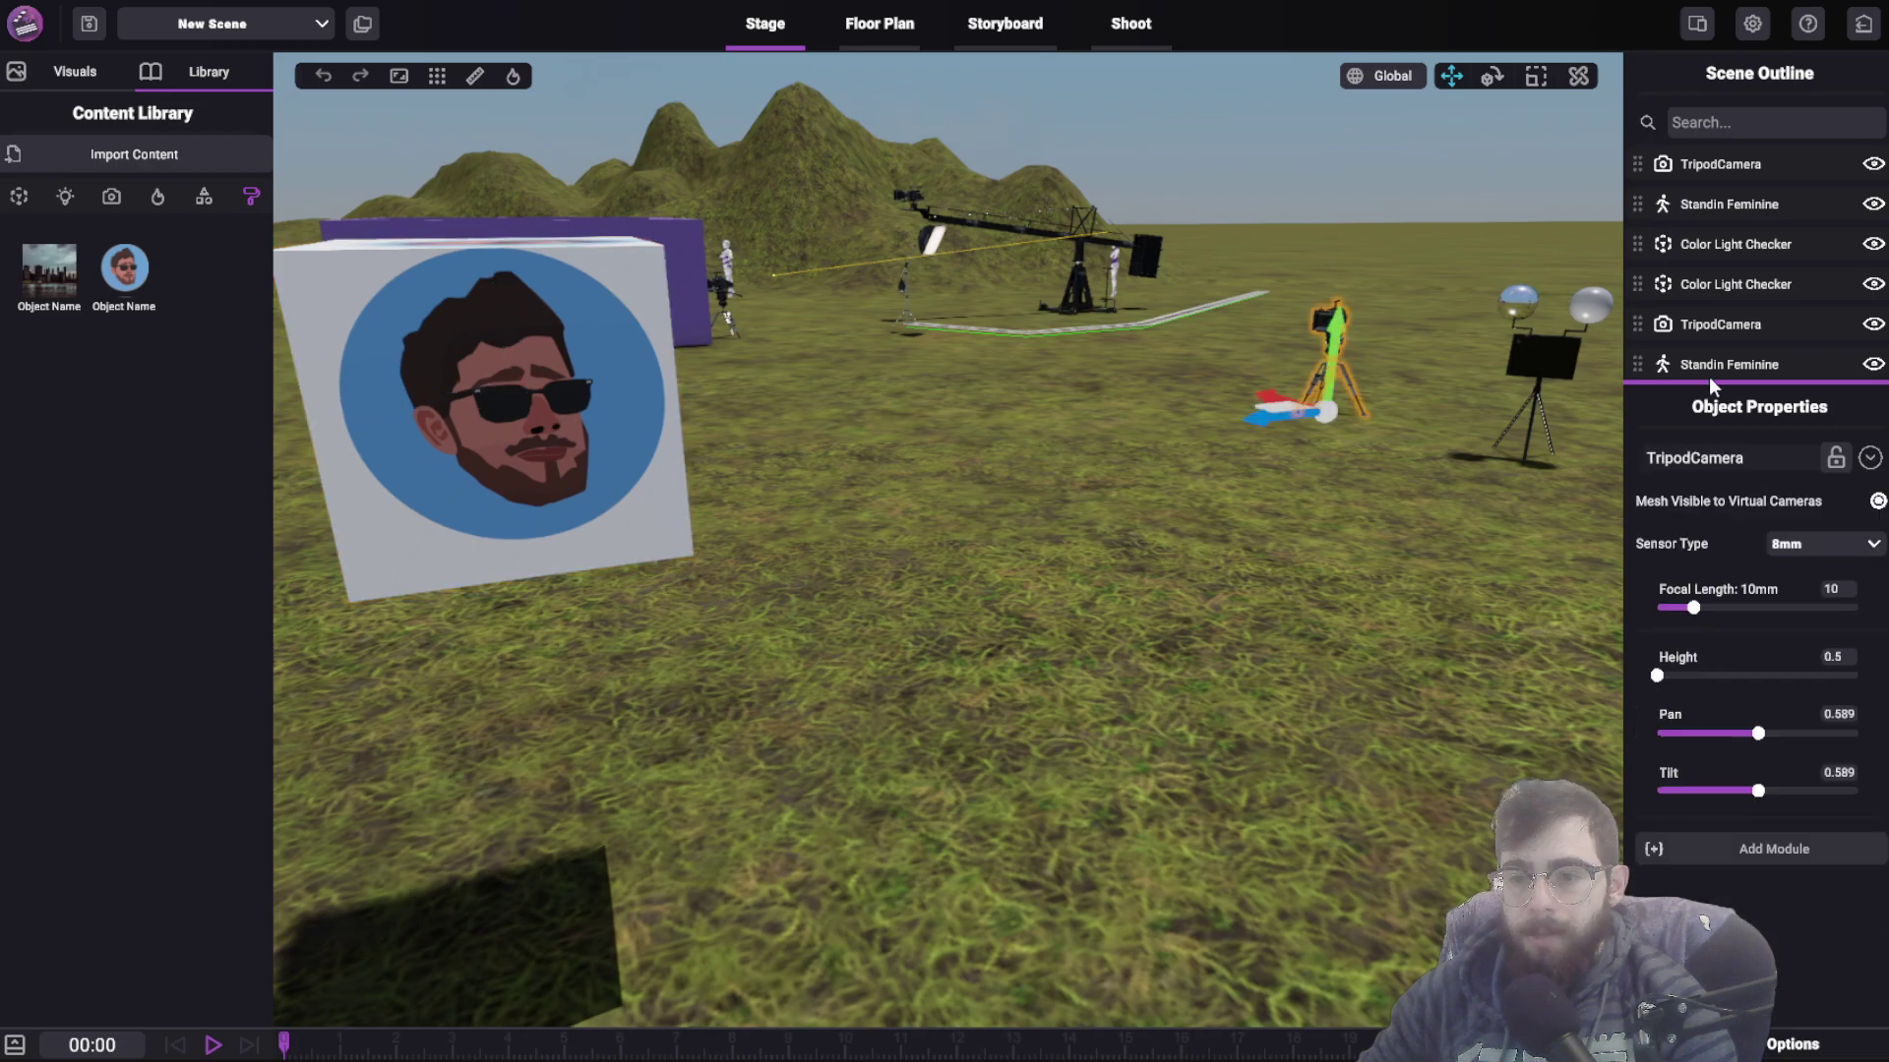
- Enlarge the object properties area, and expand and collapse the tripod camera's timeline, path and transform settings
{"action": "left_click_drag", "start_coordinate": [1727, 383], "coordinate": [1749, 270]}
{"action": "key", "text": "s"}
{"action": "right_click_drag", "start_coordinate": [1295, 450], "coordinate": [1226, 493]}
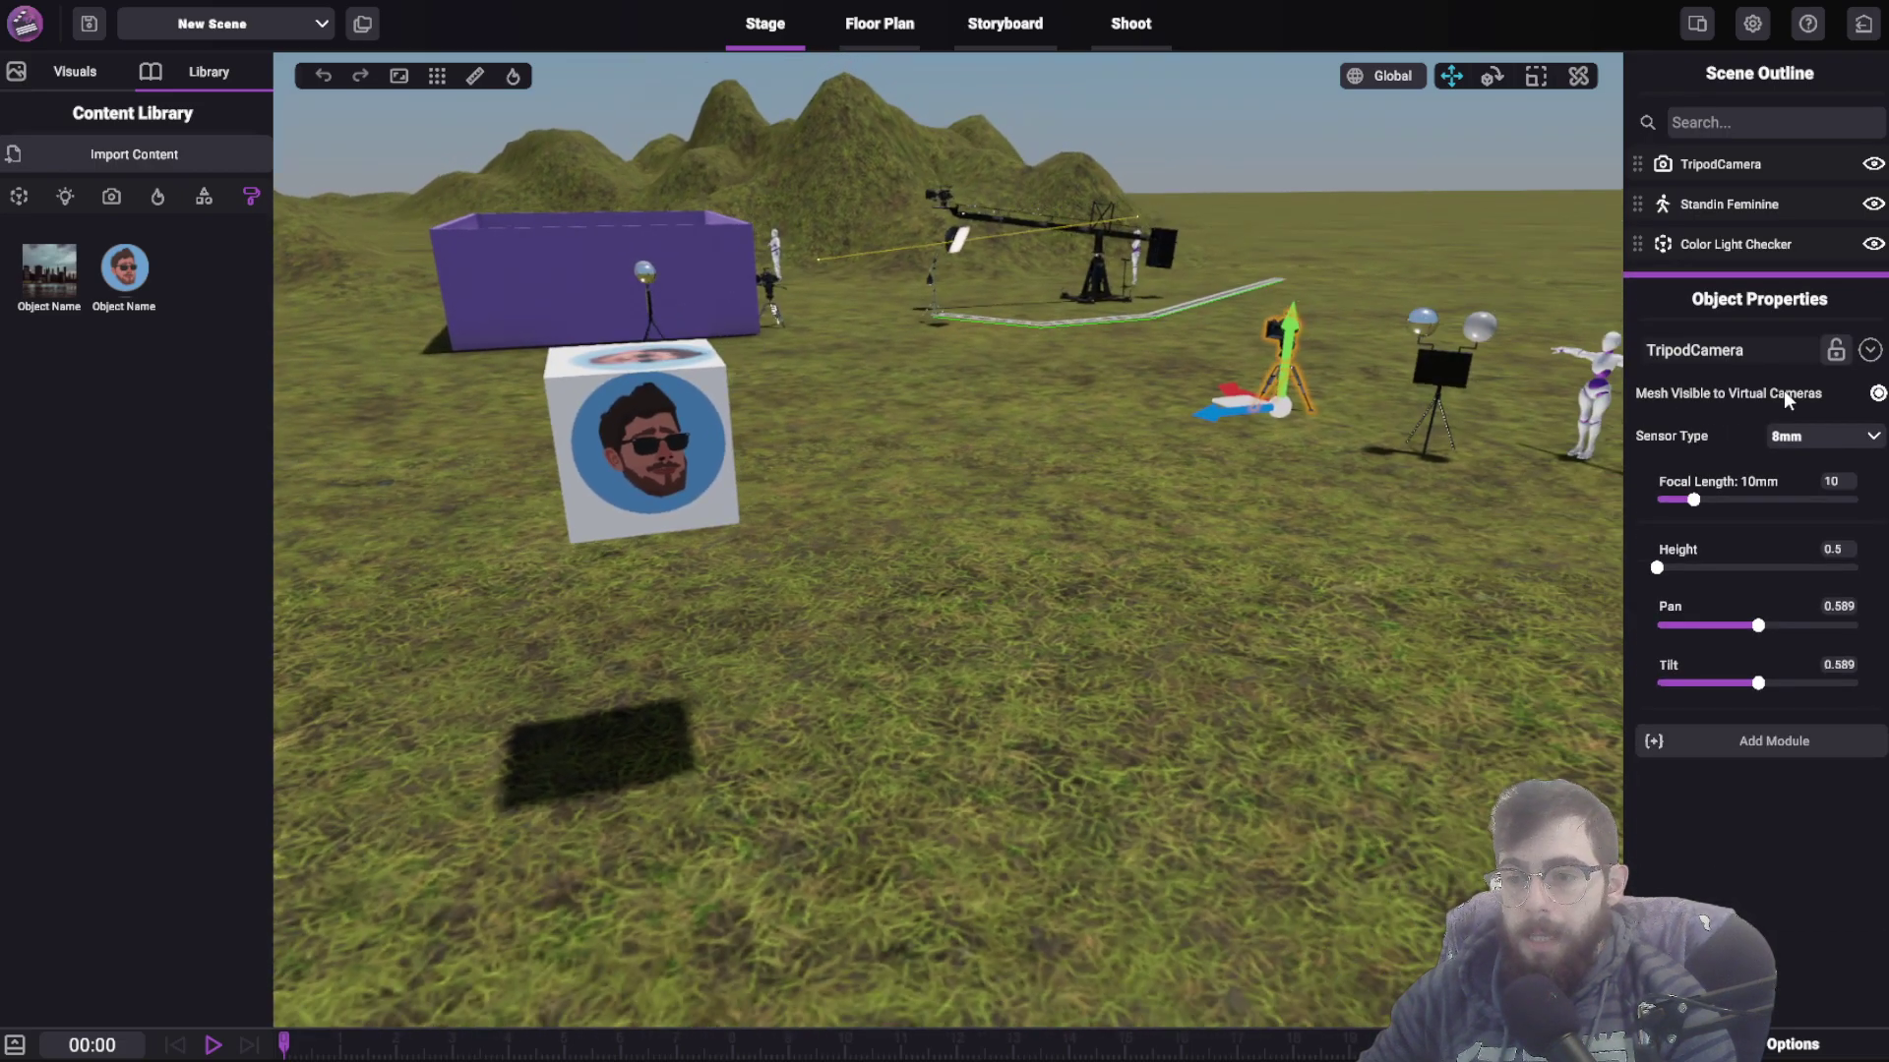
{"action": "left_click", "coordinate": [1869, 351]}
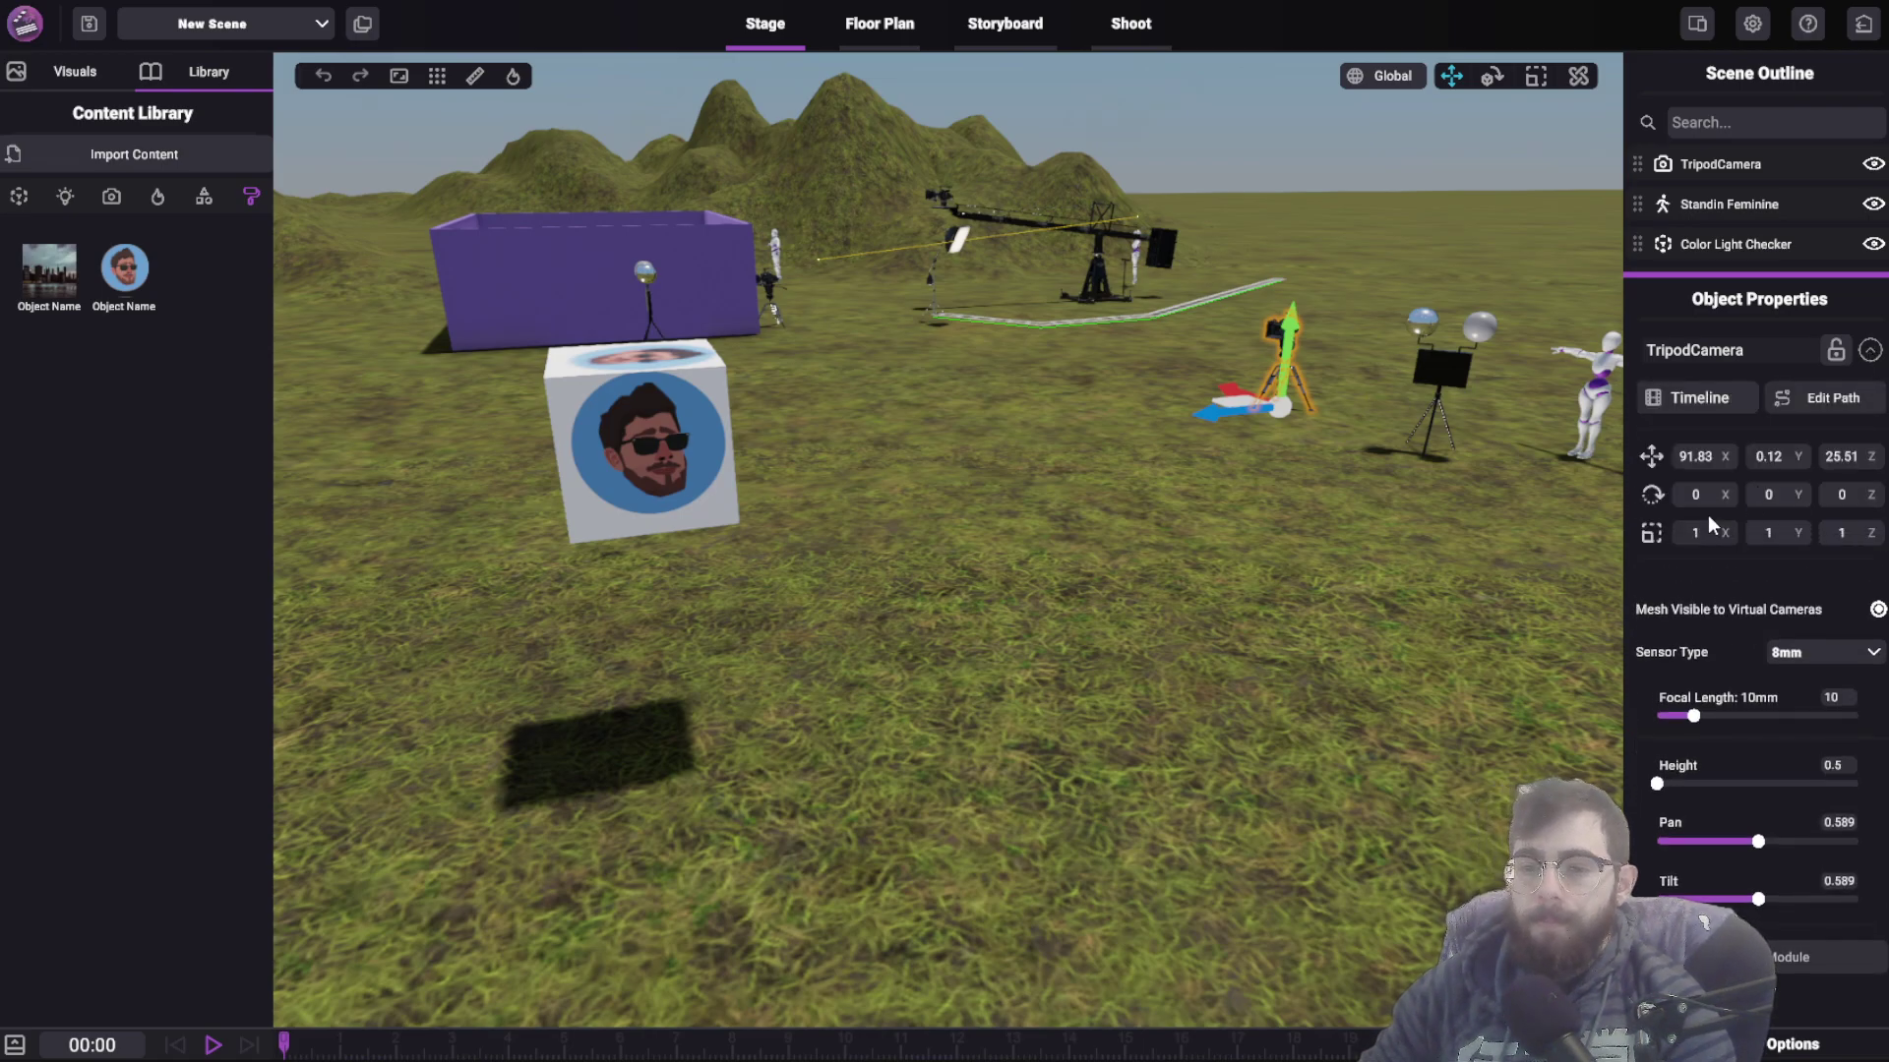
{"action": "left_click", "coordinate": [1871, 352]}
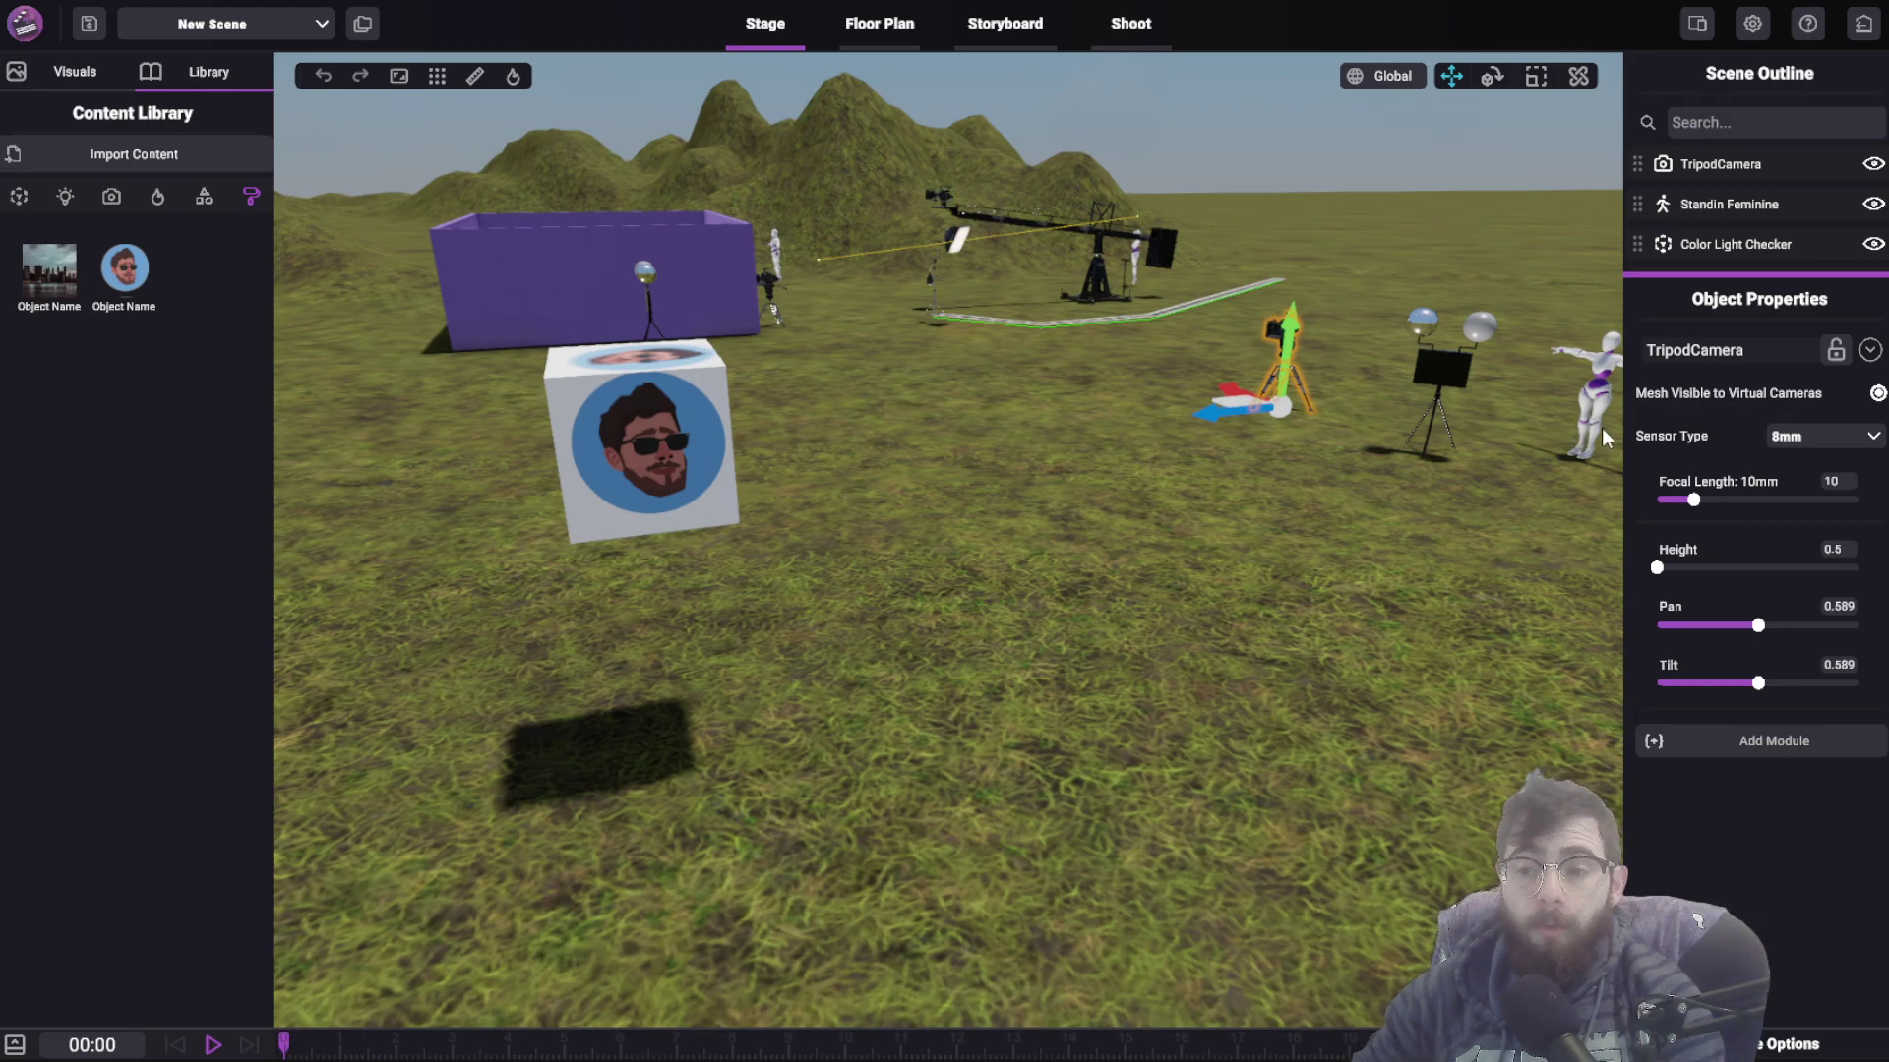
- Select the Light Box Stand at the end of the dolly track and set its lumens to 626 and light temperature to 4528
{"action": "key", "text": "w"}
{"action": "right_click_drag", "start_coordinate": [1403, 431], "coordinate": [1066, 466]}
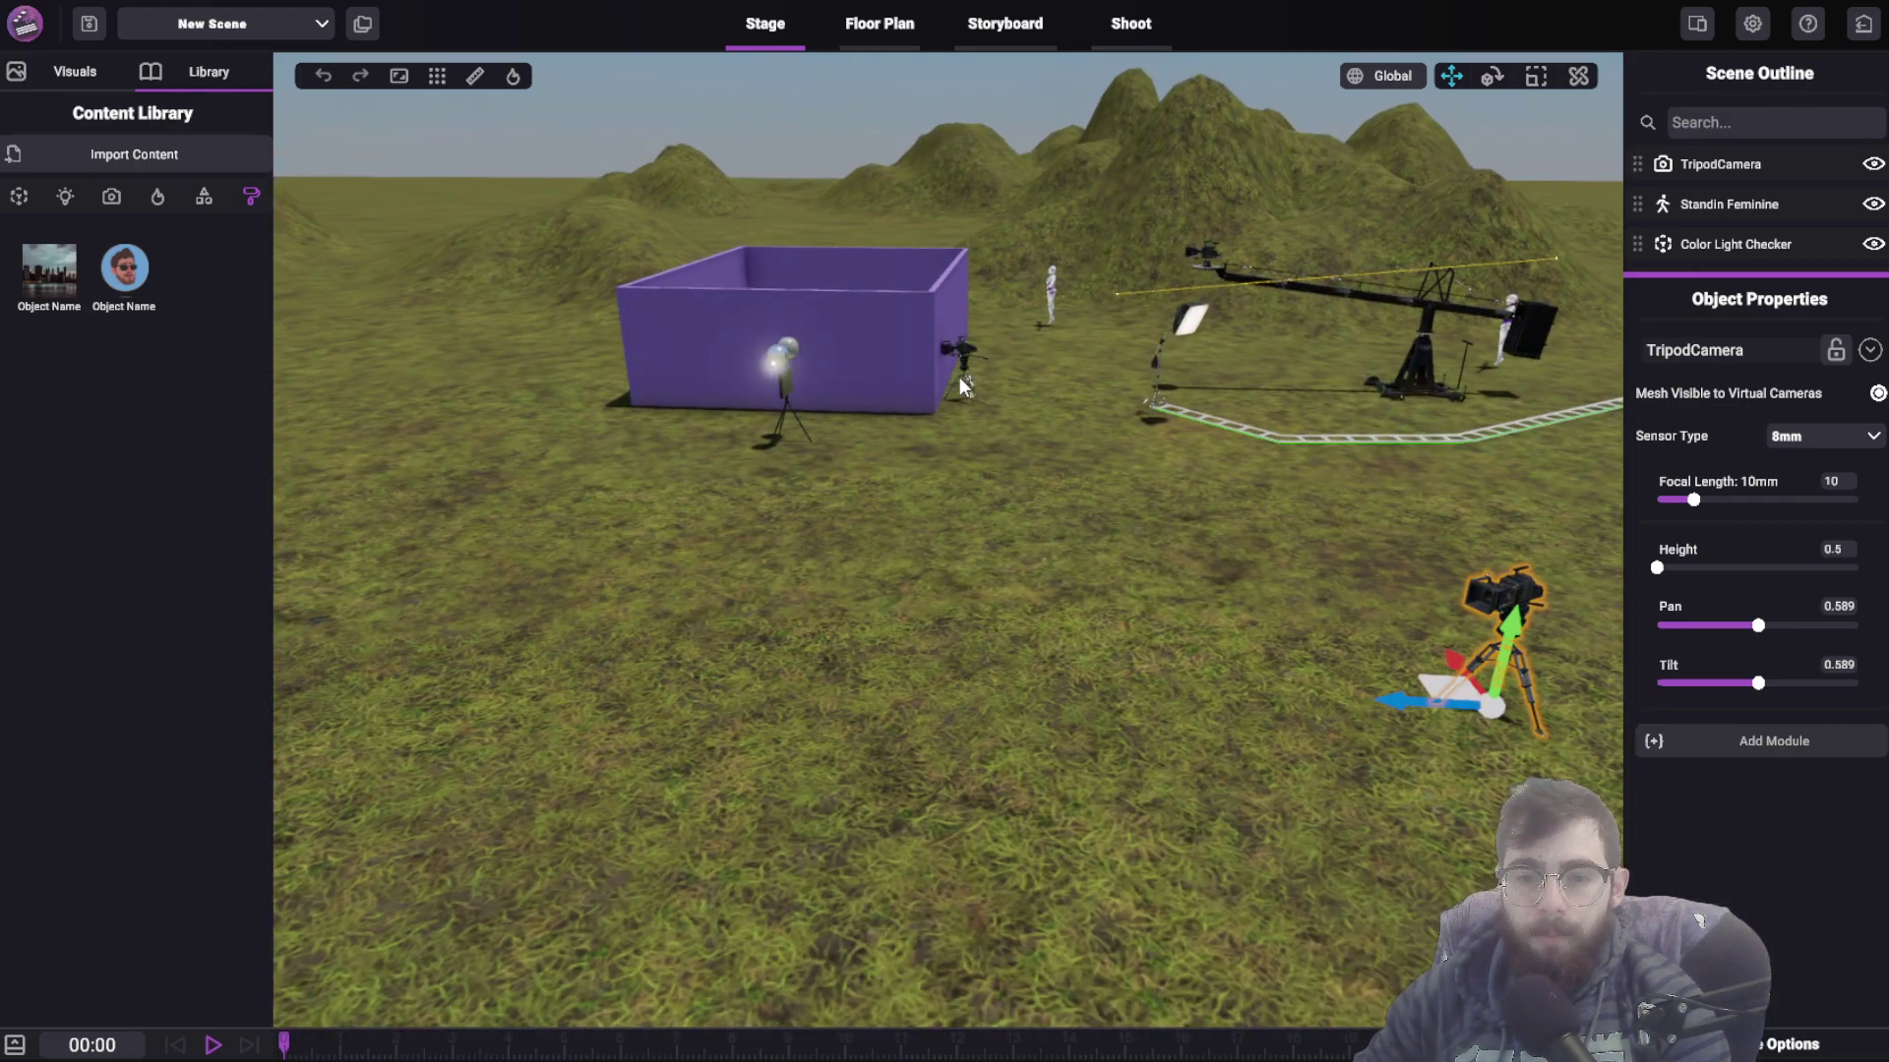
{"action": "right_click_drag", "start_coordinate": [1138, 364], "coordinate": [1216, 295]}
{"action": "left_click", "coordinate": [1190, 378]}
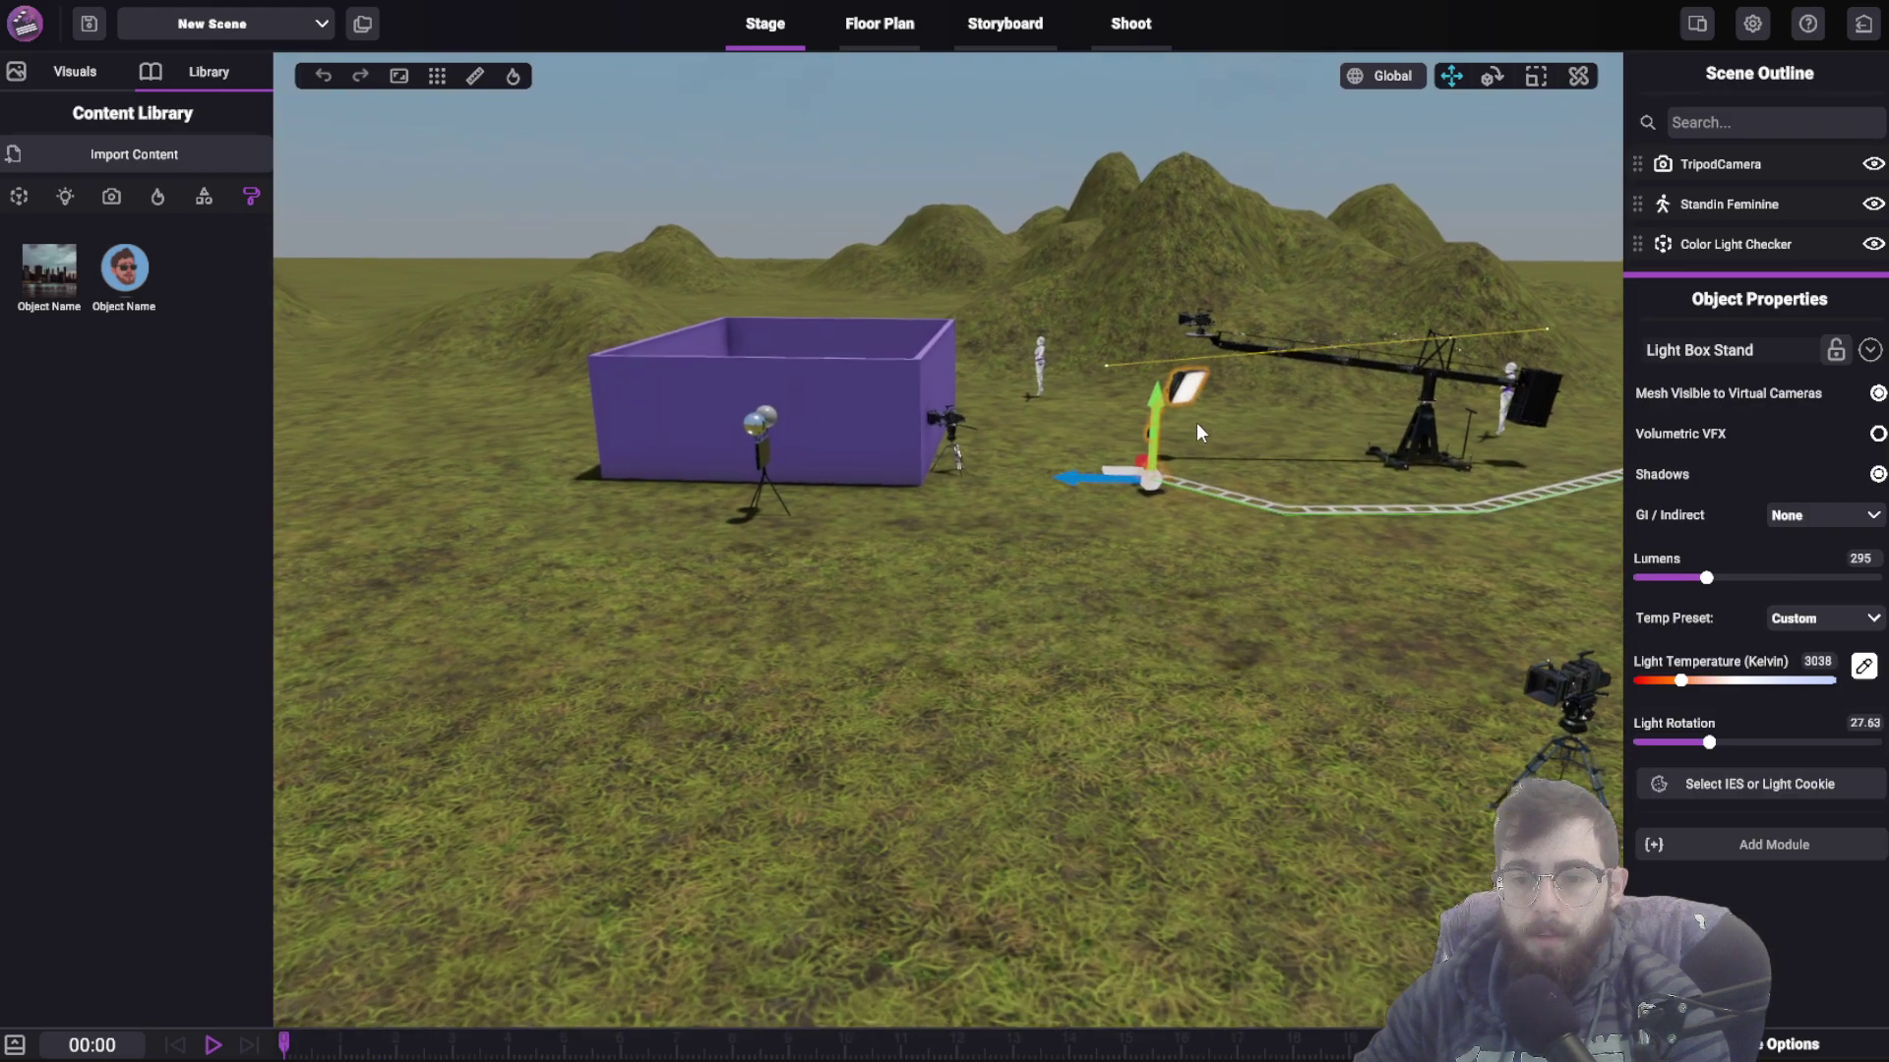
{"action": "right_click_drag", "start_coordinate": [1196, 429], "coordinate": [1378, 354]}
{"action": "key", "text": "w"}
{"action": "left_click_drag", "start_coordinate": [1712, 579], "coordinate": [1789, 590]}
{"action": "left_click_drag", "start_coordinate": [1680, 680], "coordinate": [1727, 681]}
- Set the scene time to 6:05, and the light box's temperature to 4030 and light rotation to 30.99
{"action": "left_click", "coordinate": [75, 73]}
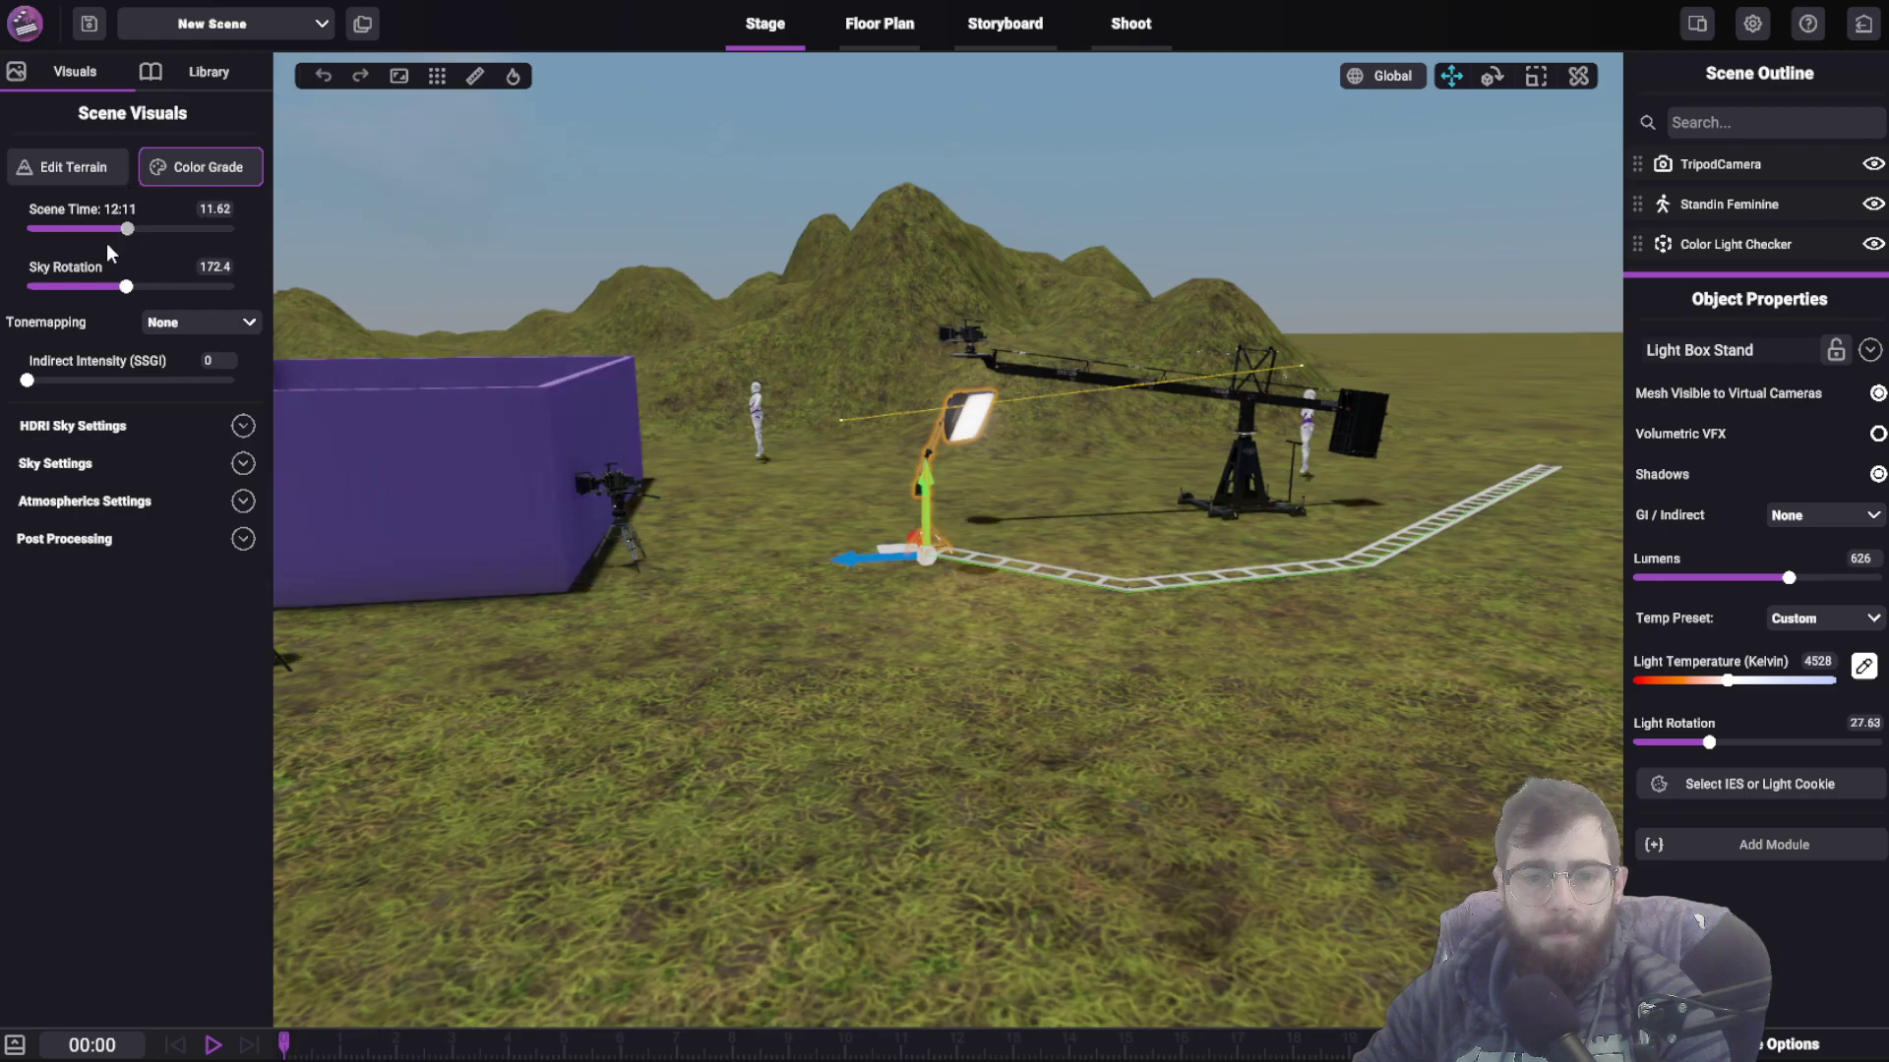
{"action": "left_click_drag", "start_coordinate": [138, 228], "coordinate": [78, 229]}
{"action": "right_click_drag", "start_coordinate": [1438, 461], "coordinate": [1357, 552]}
{"action": "left_click_drag", "start_coordinate": [1725, 684], "coordinate": [1717, 753]}
{"action": "right_click_drag", "start_coordinate": [1217, 733], "coordinate": [502, 115]}
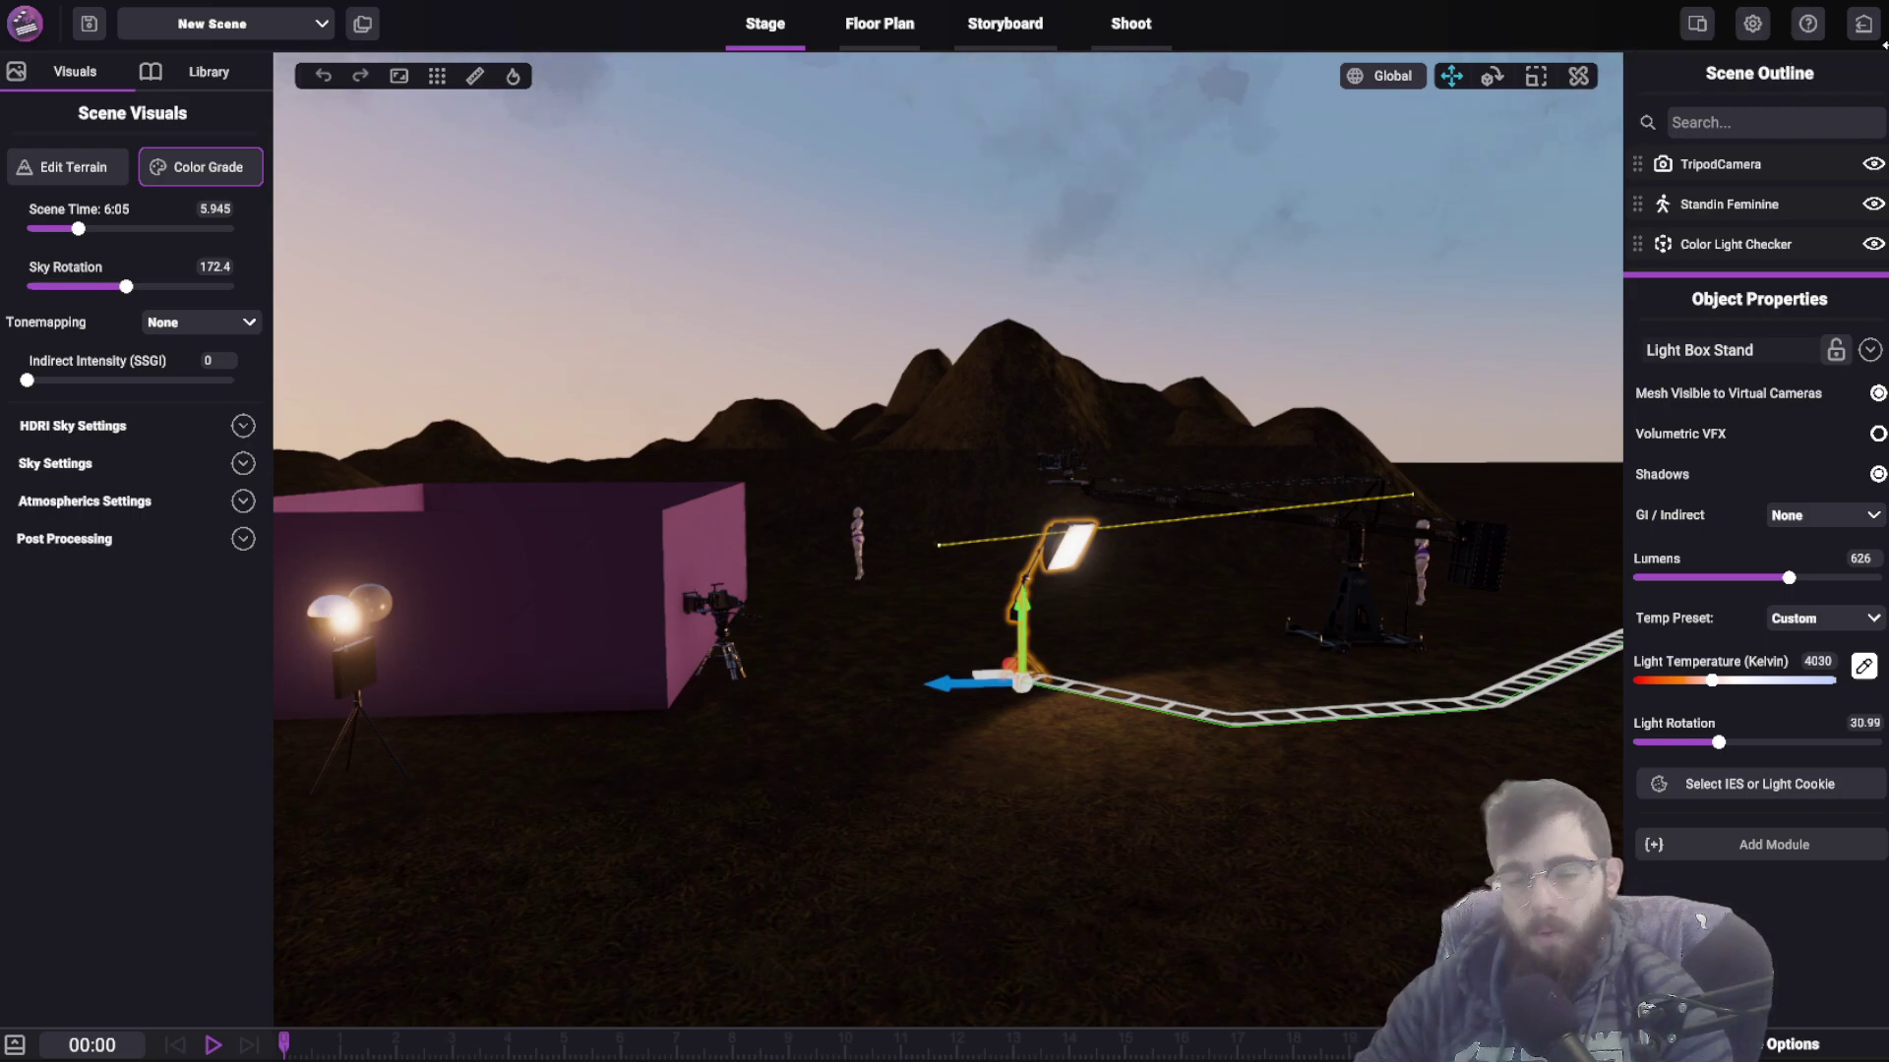
- Open the scene list to view its options for creating and viewing scenes, and close it again
{"action": "left_click", "coordinate": [221, 30]}
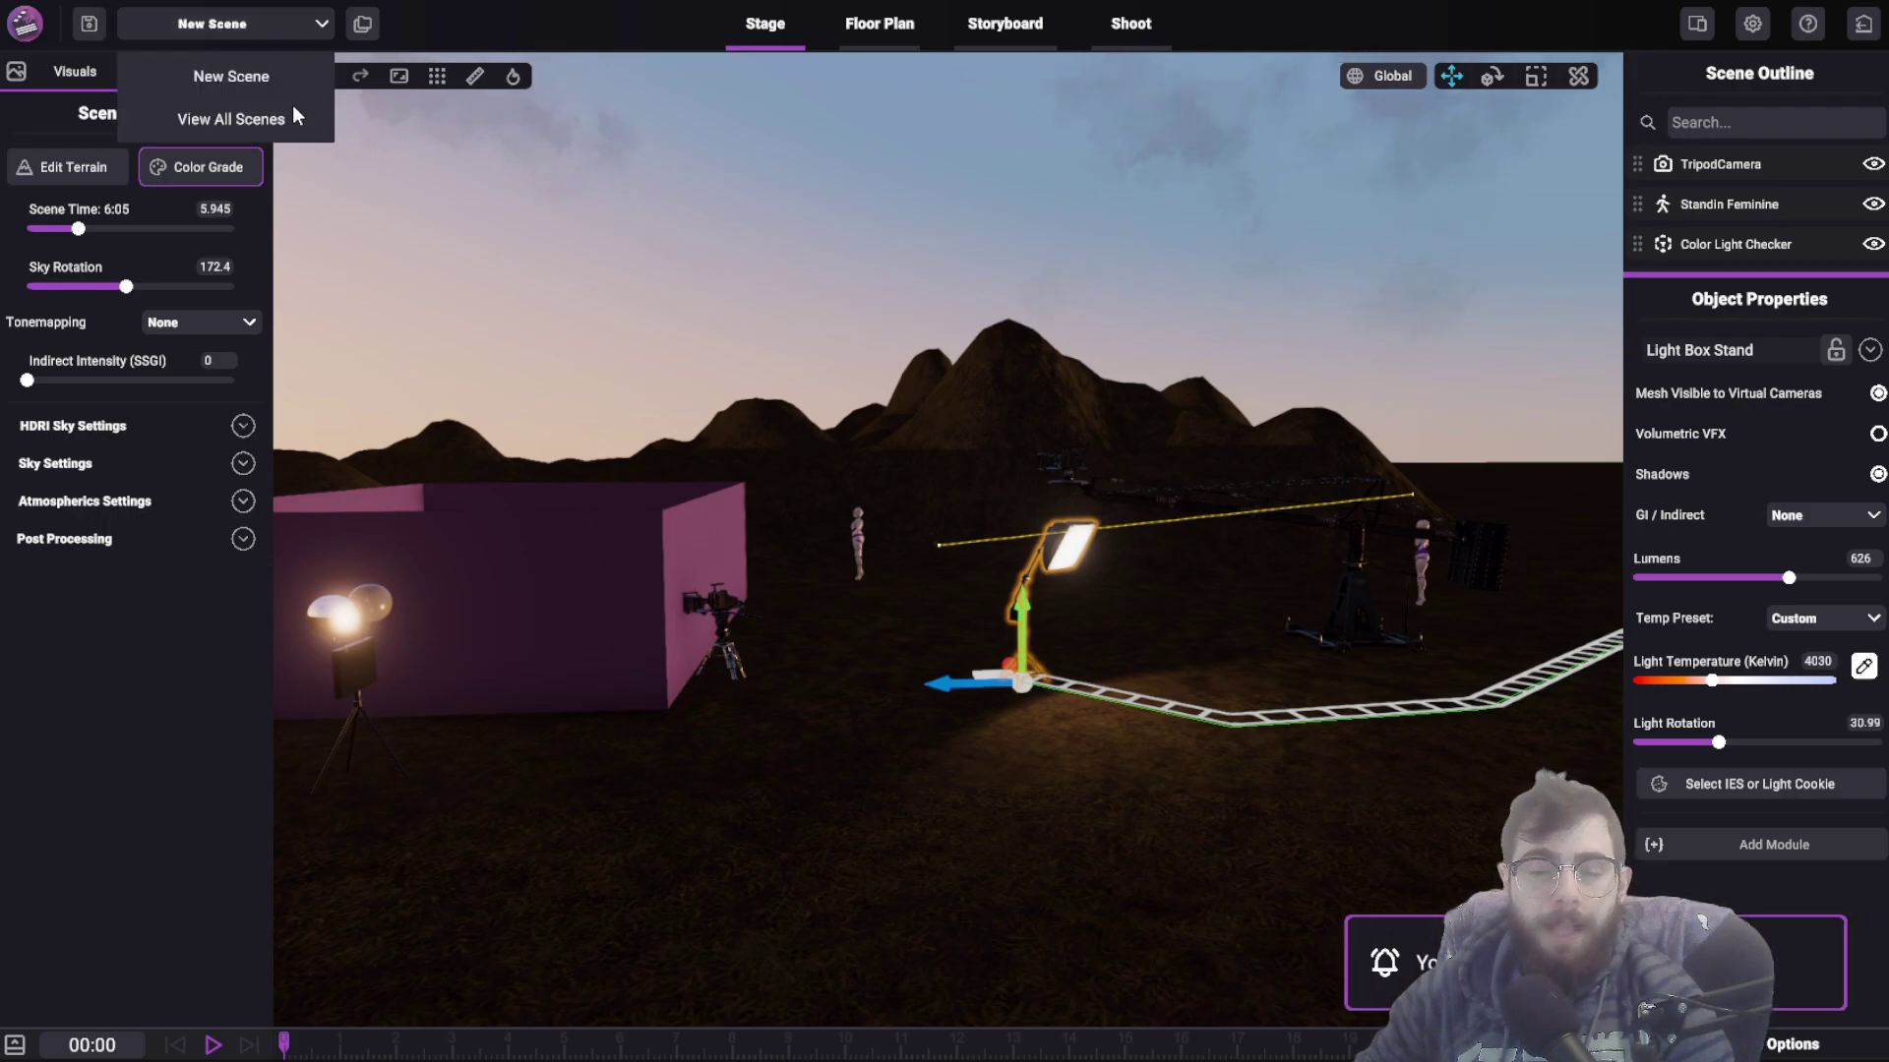
{"action": "left_click", "coordinate": [220, 28]}
{"action": "right_click_drag", "start_coordinate": [782, 339], "coordinate": [799, 303]}
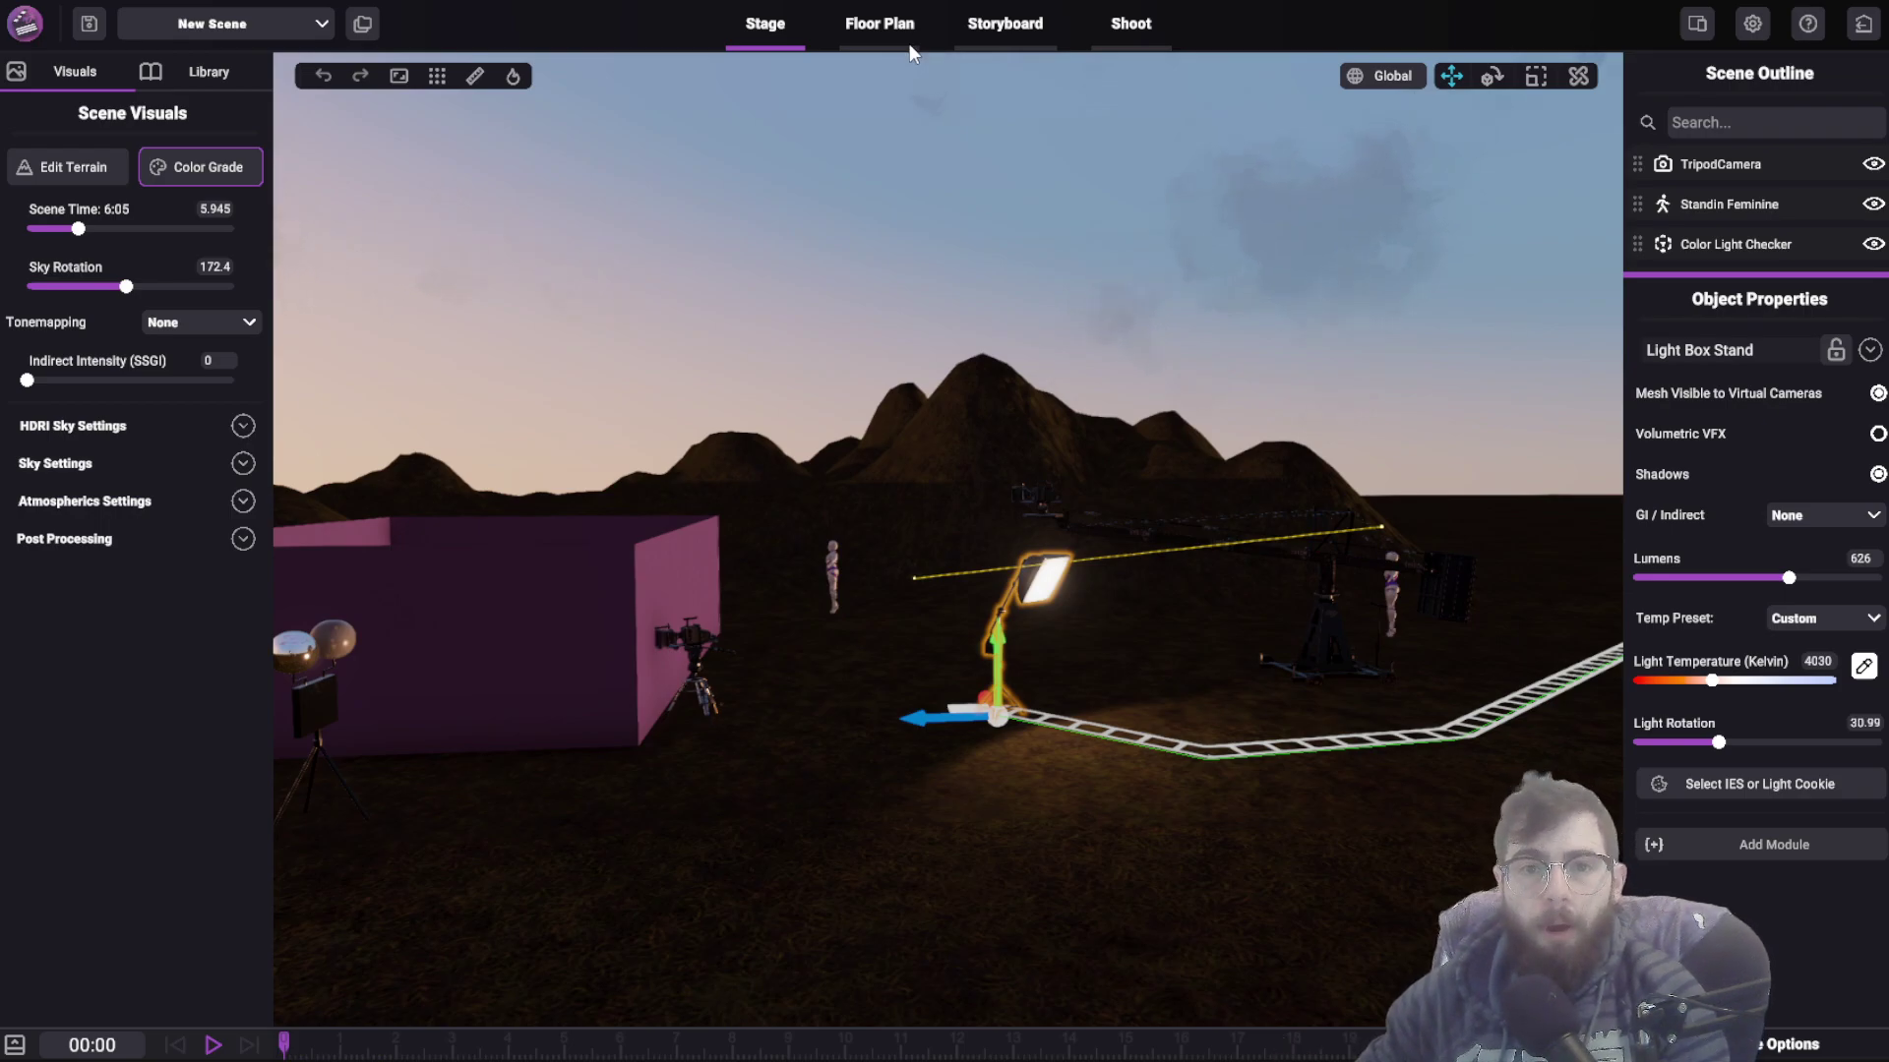
{"action": "right_click_drag", "start_coordinate": [770, 427], "coordinate": [814, 316]}
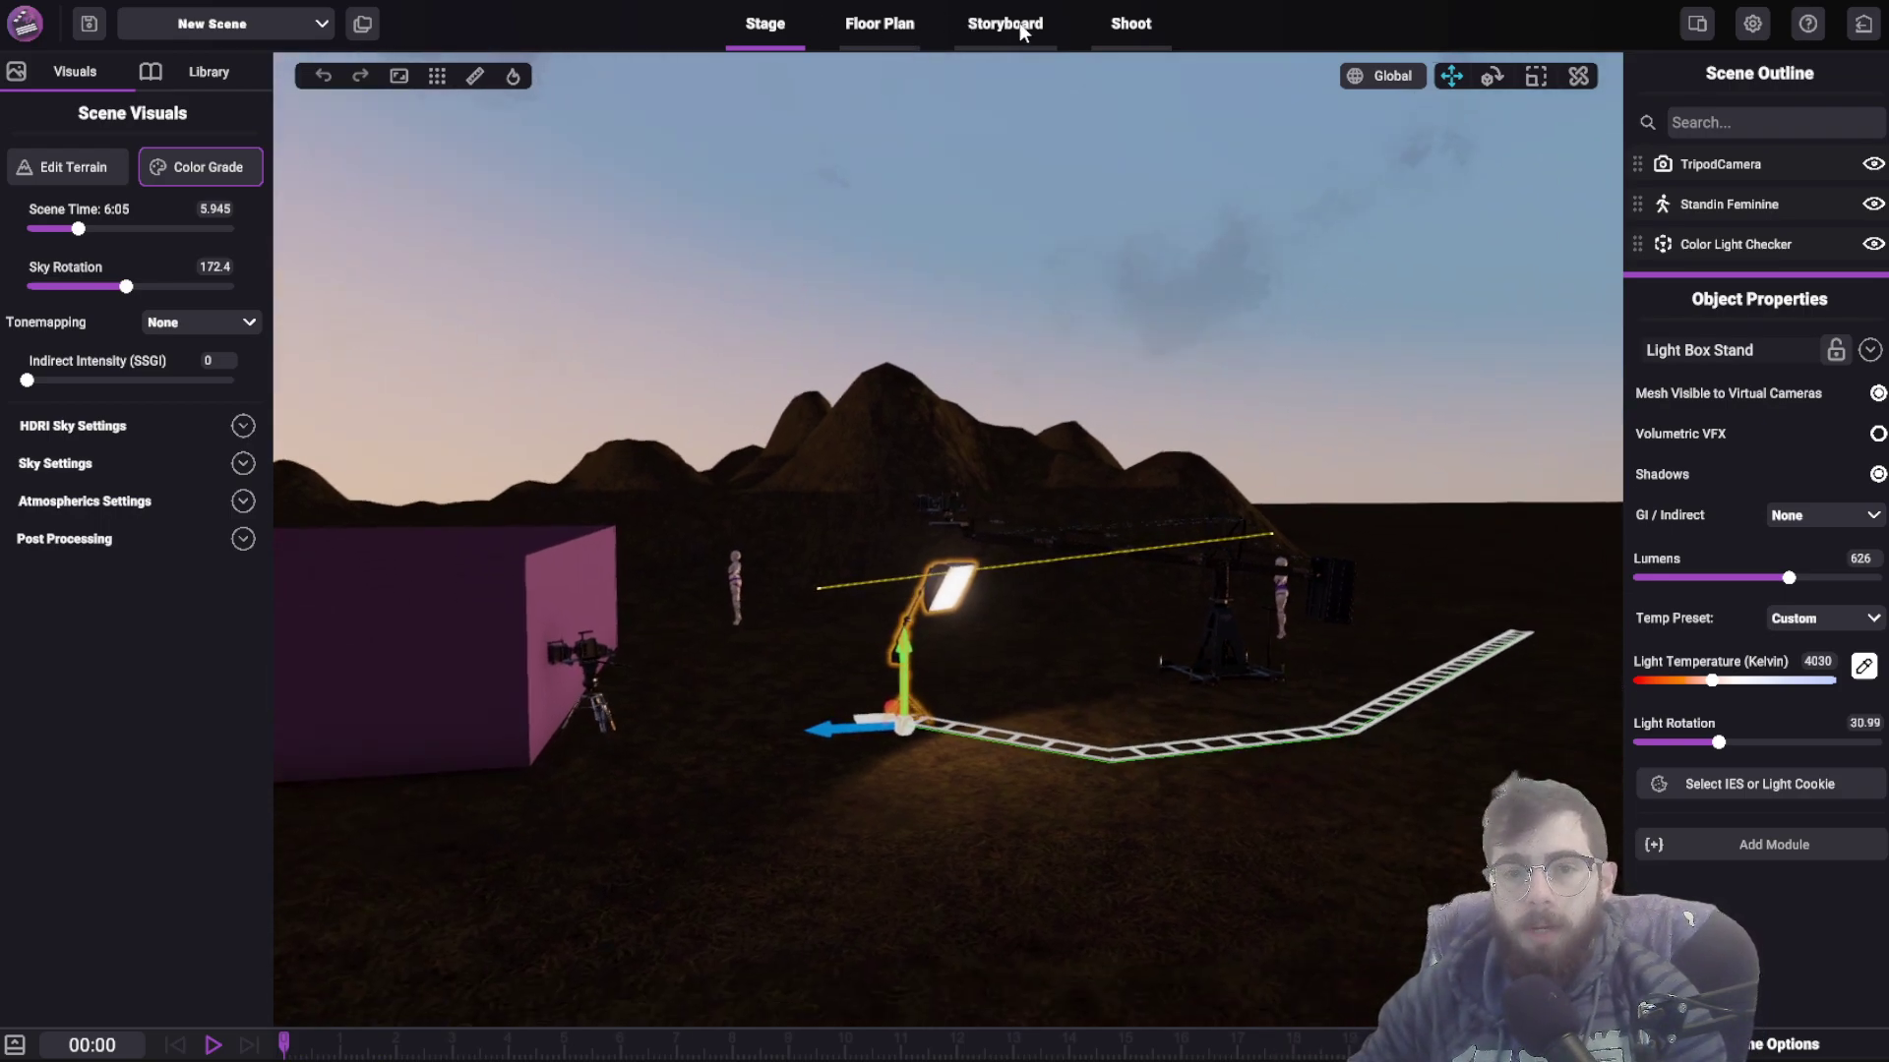
{"action": "right_click_drag", "start_coordinate": [836, 192], "coordinate": [929, 305]}
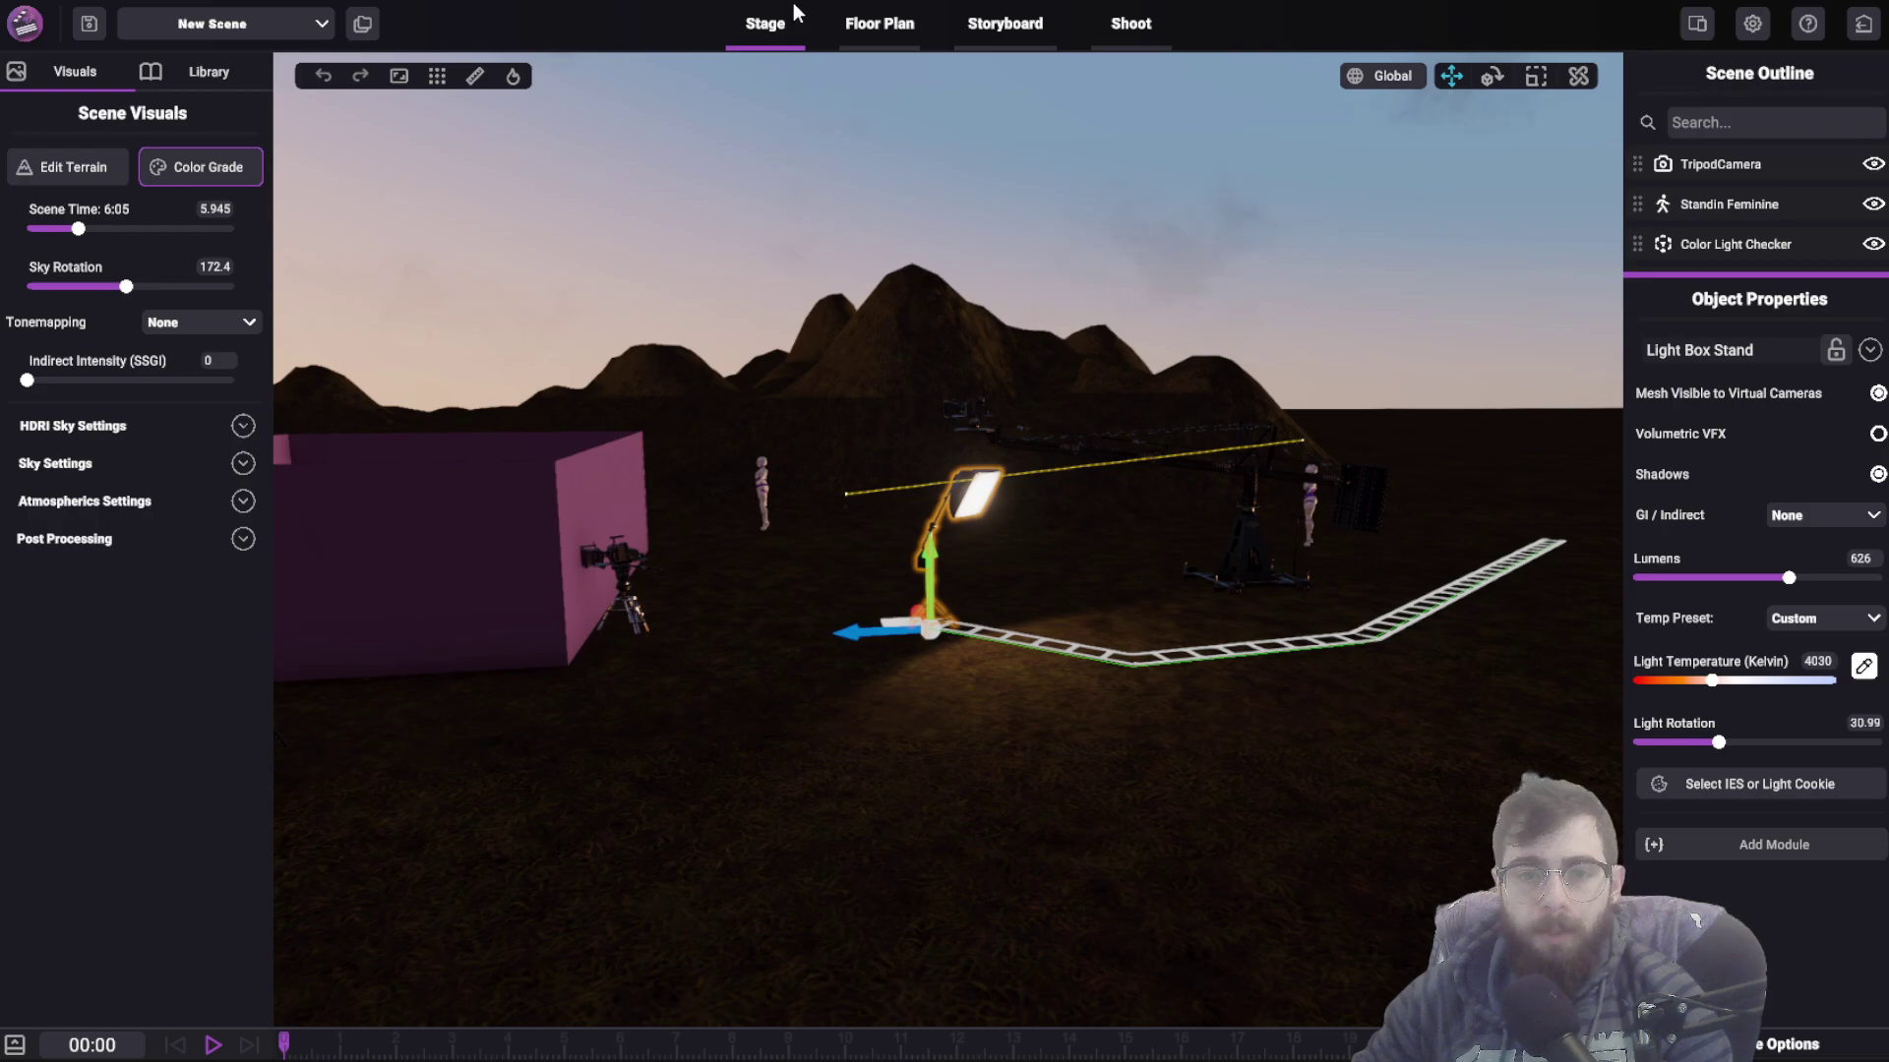
- View the Floor Plan and Storyboard workspaces, and switch to the Shoot workspace
{"action": "left_click", "coordinate": [877, 33]}
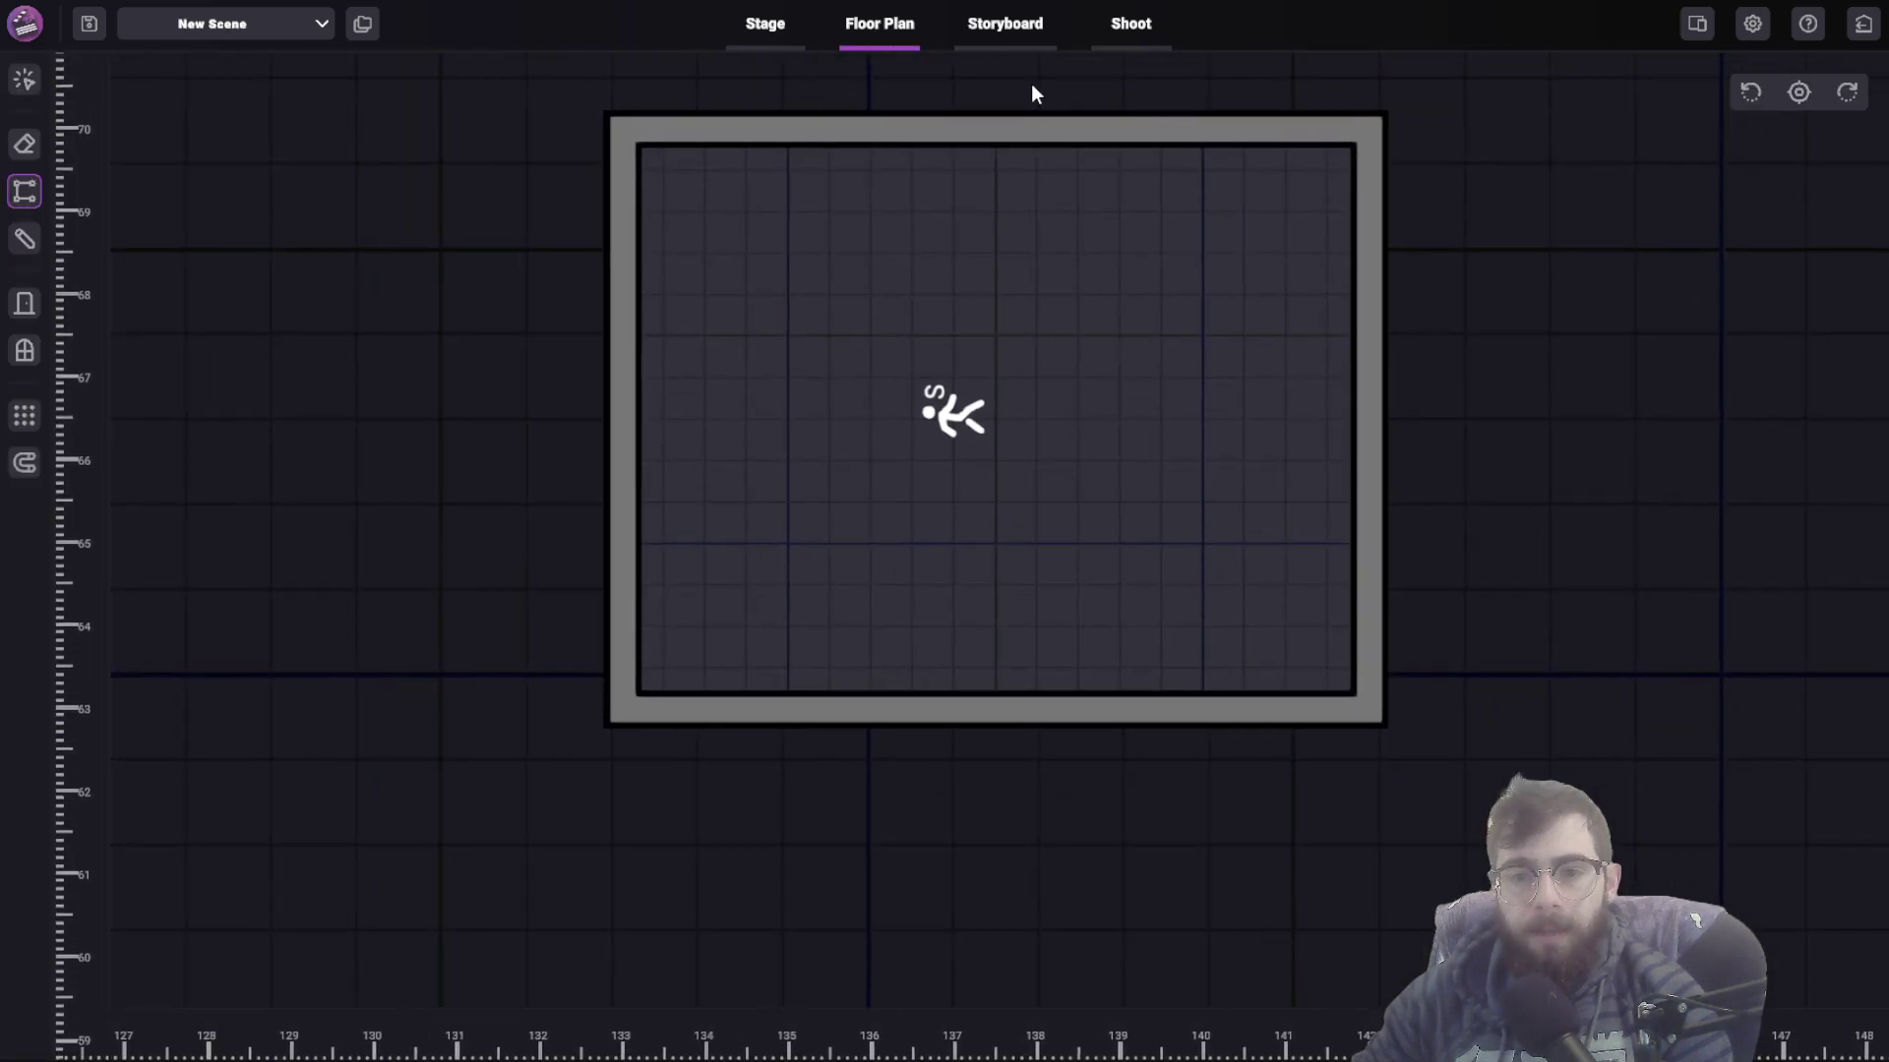
{"action": "left_click", "coordinate": [994, 26]}
{"action": "left_click", "coordinate": [1117, 30]}
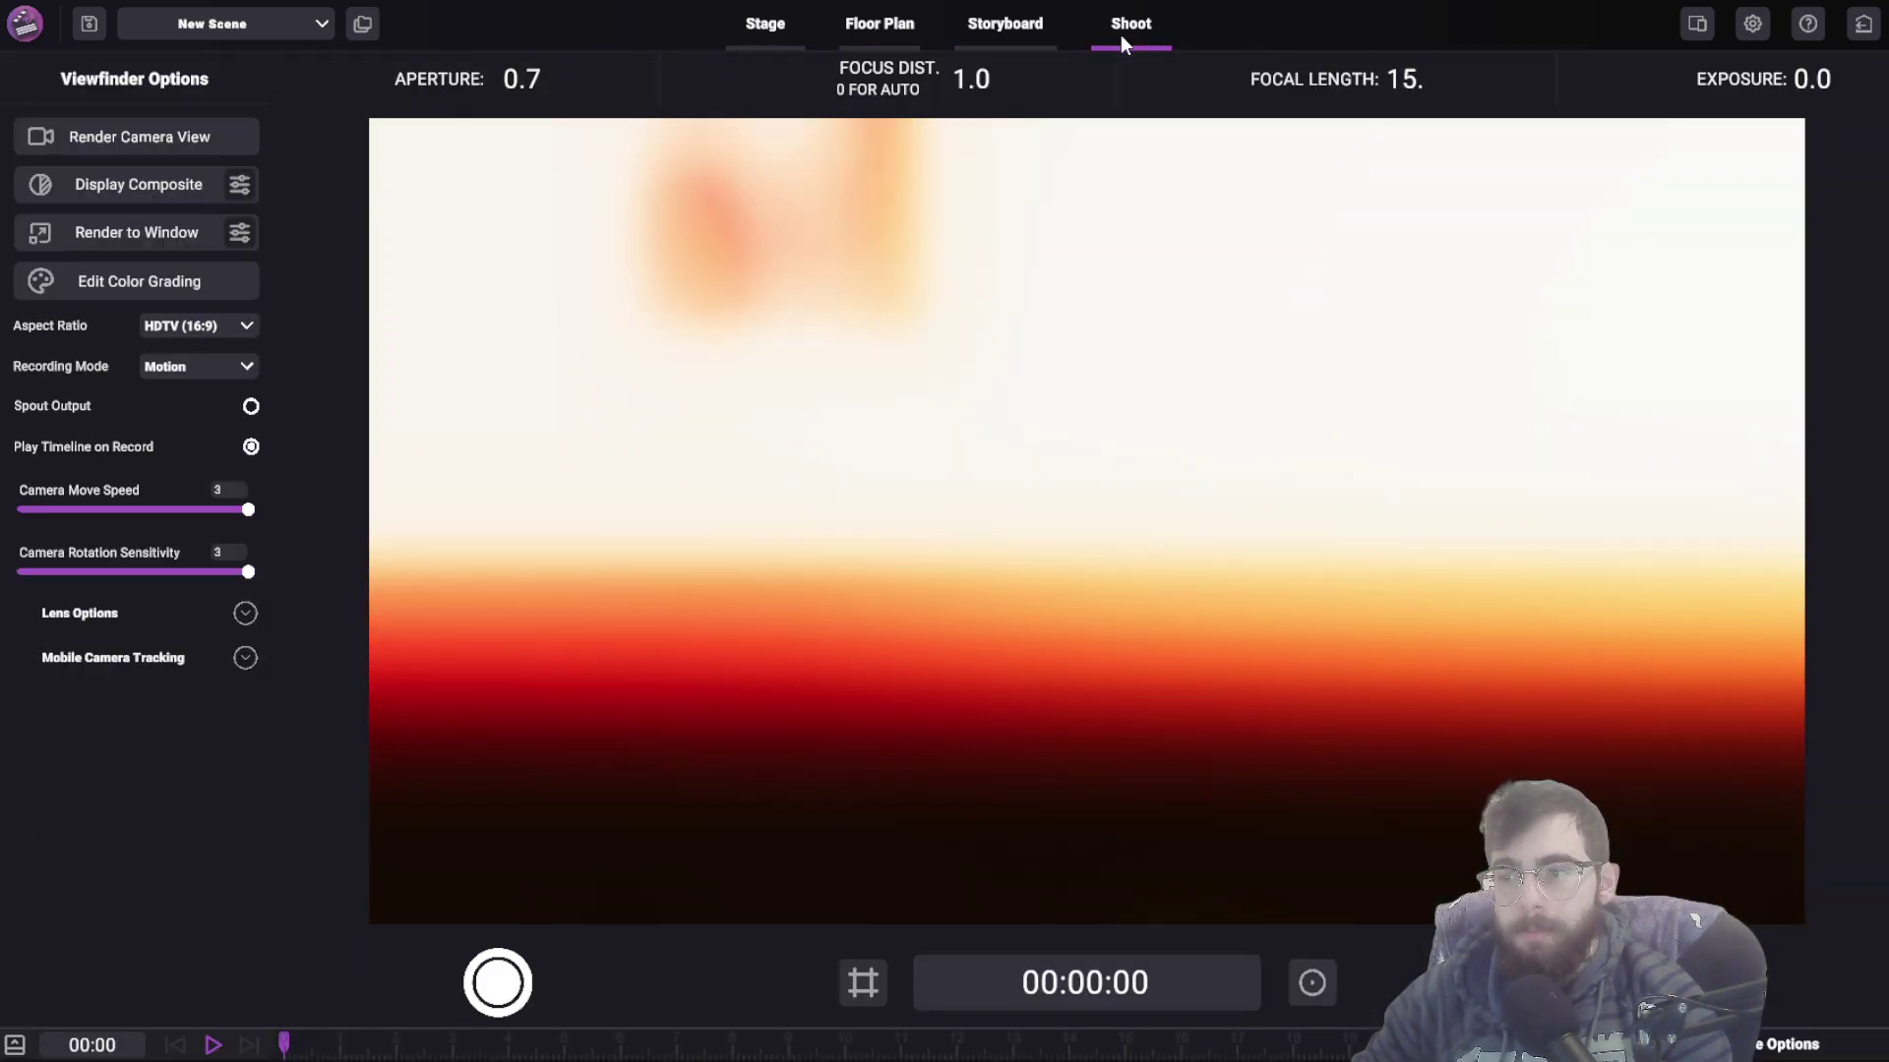
- Set the shoot camera's focus distance to 0.6 and tilt its view down towards the ground
{"action": "right_click_drag", "start_coordinate": [906, 413], "coordinate": [984, 398]}
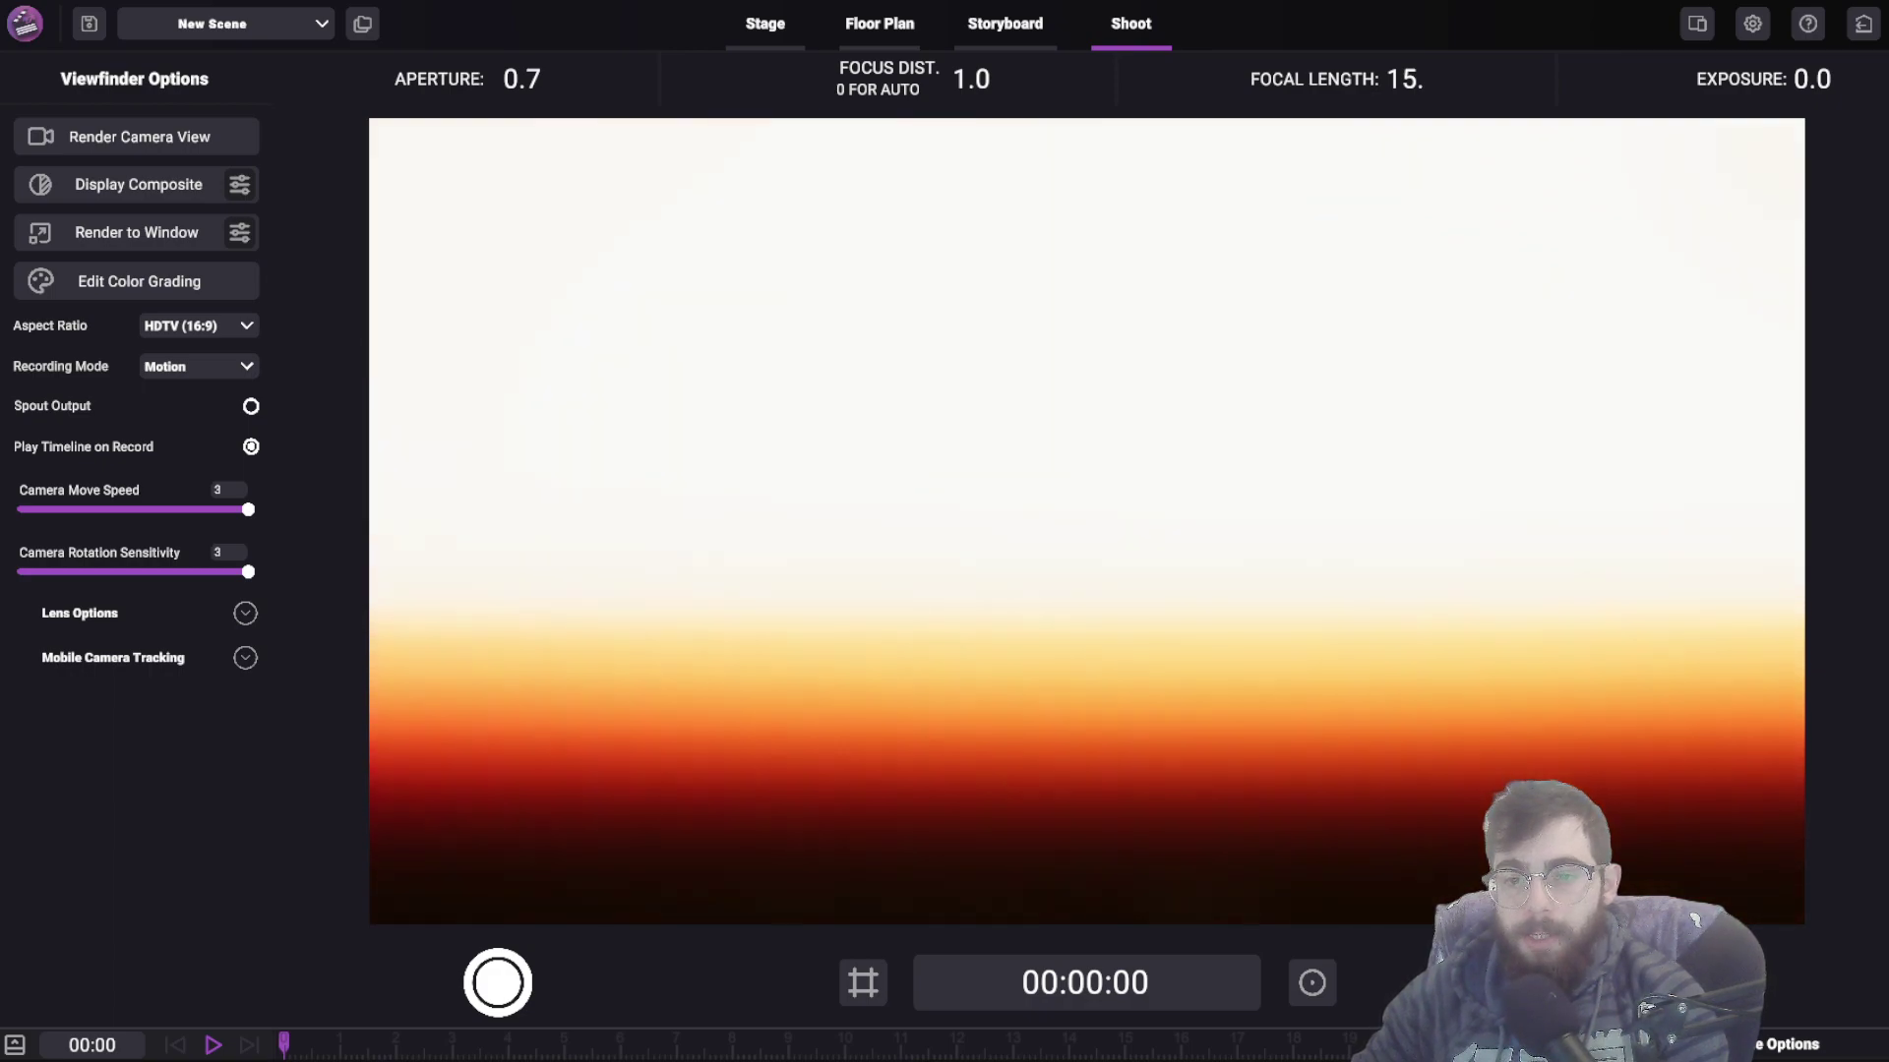
{"action": "scroll", "coordinate": [877, 97], "scroll_direction": "down", "scroll_amount": 9}
{"action": "scroll", "coordinate": [876, 96], "scroll_direction": "up", "scroll_amount": 5}
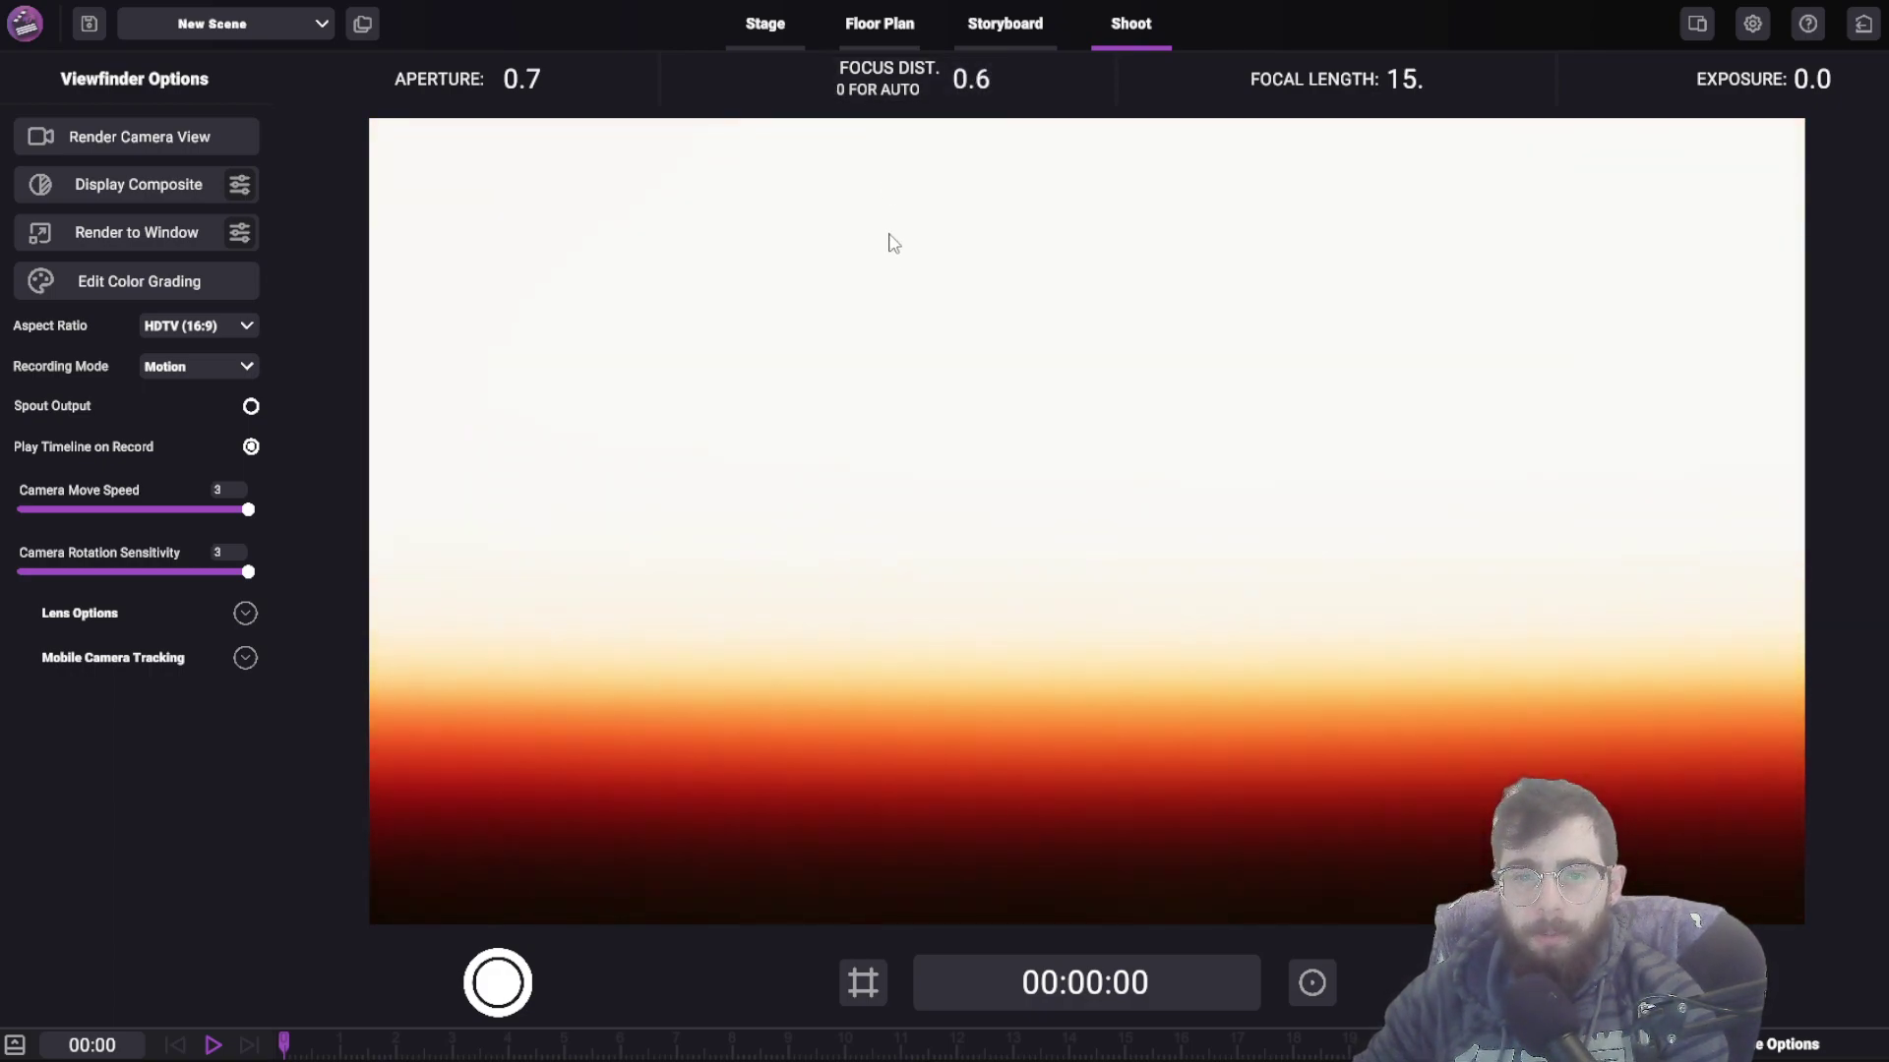
{"action": "right_click_drag", "start_coordinate": [890, 228], "coordinate": [889, 295]}
{"action": "right_click_drag", "start_coordinate": [1540, 177], "coordinate": [1544, 132]}
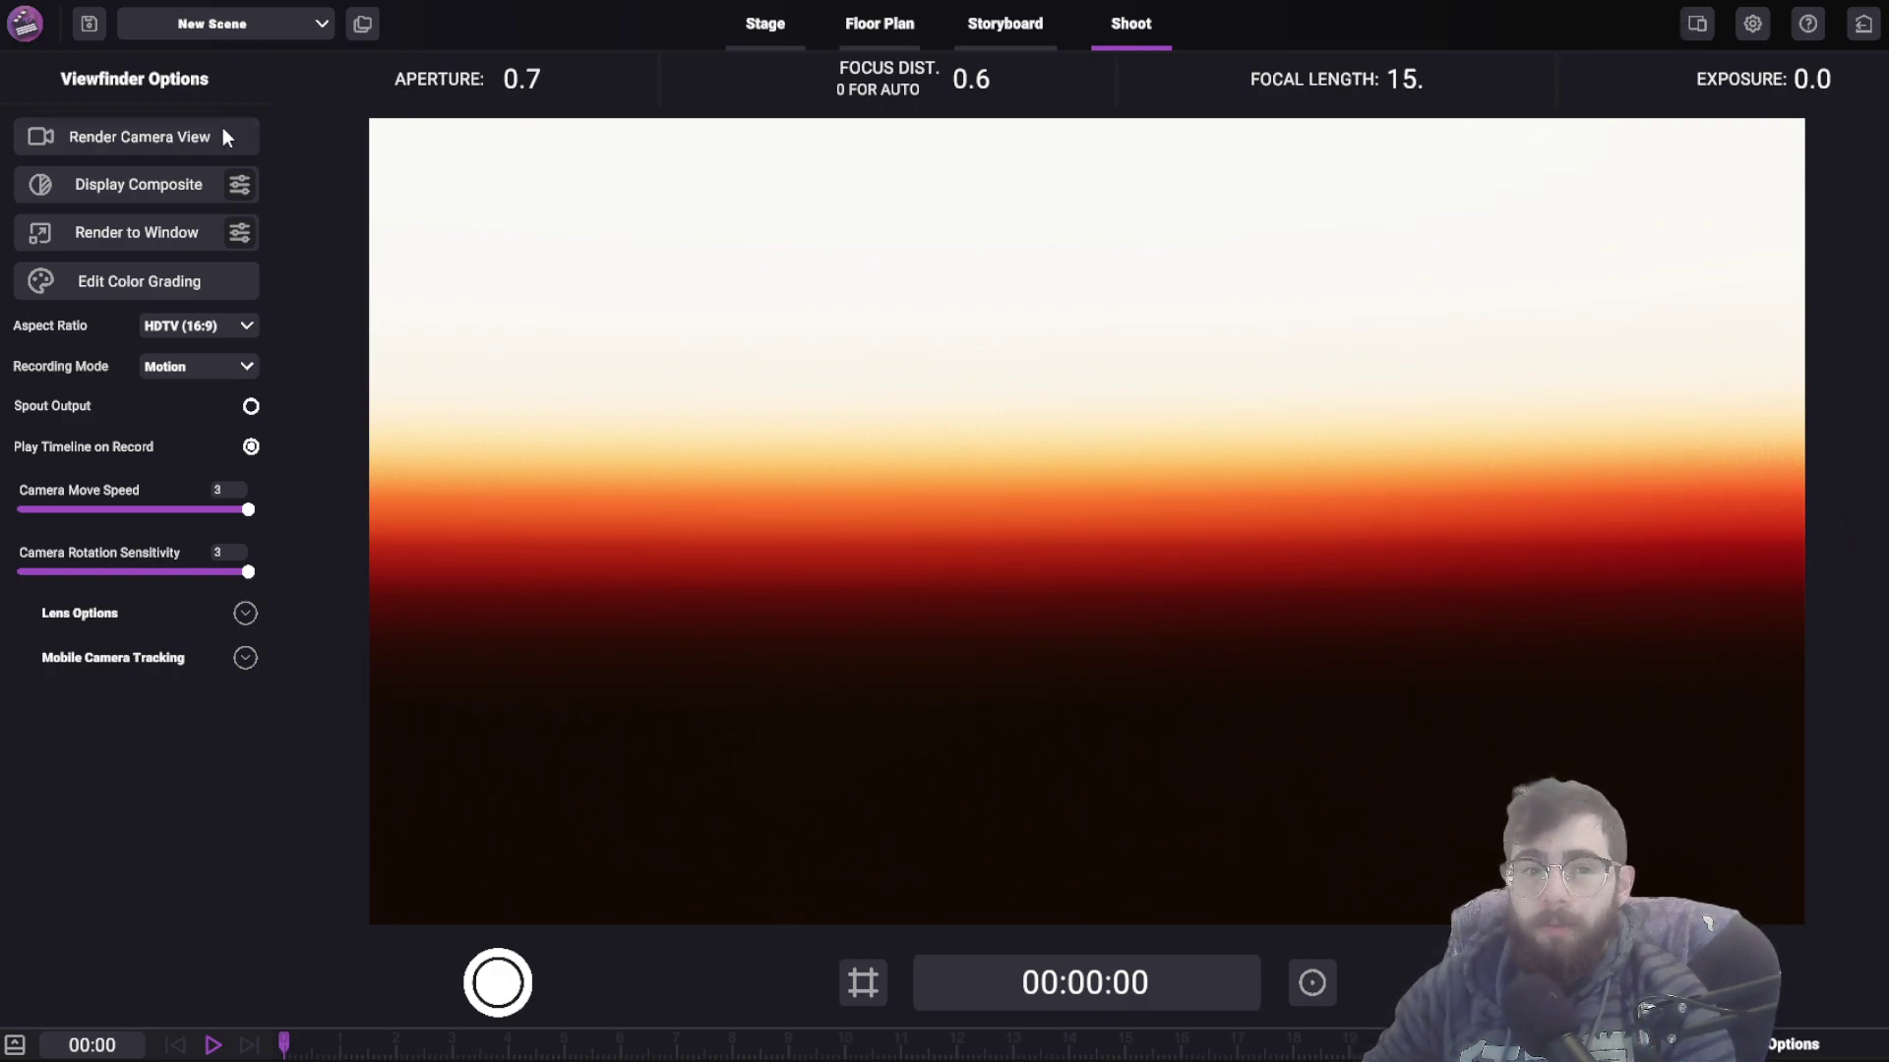
{"action": "left_click", "coordinate": [1072, 328]}
{"action": "mouse_move", "coordinate": [792, 260]}
{"action": "right_mouse_down"}
{"action": "mouse_move", "coordinate": [793, 242]}
{"action": "mouse_move", "coordinate": [793, 260]}
{"action": "right_mouse_up"}
- Return through the Storyboard and Floor Plan workspaces to the Stage, and enlarge the scene outline to list more objects
{"action": "left_click", "coordinate": [982, 30]}
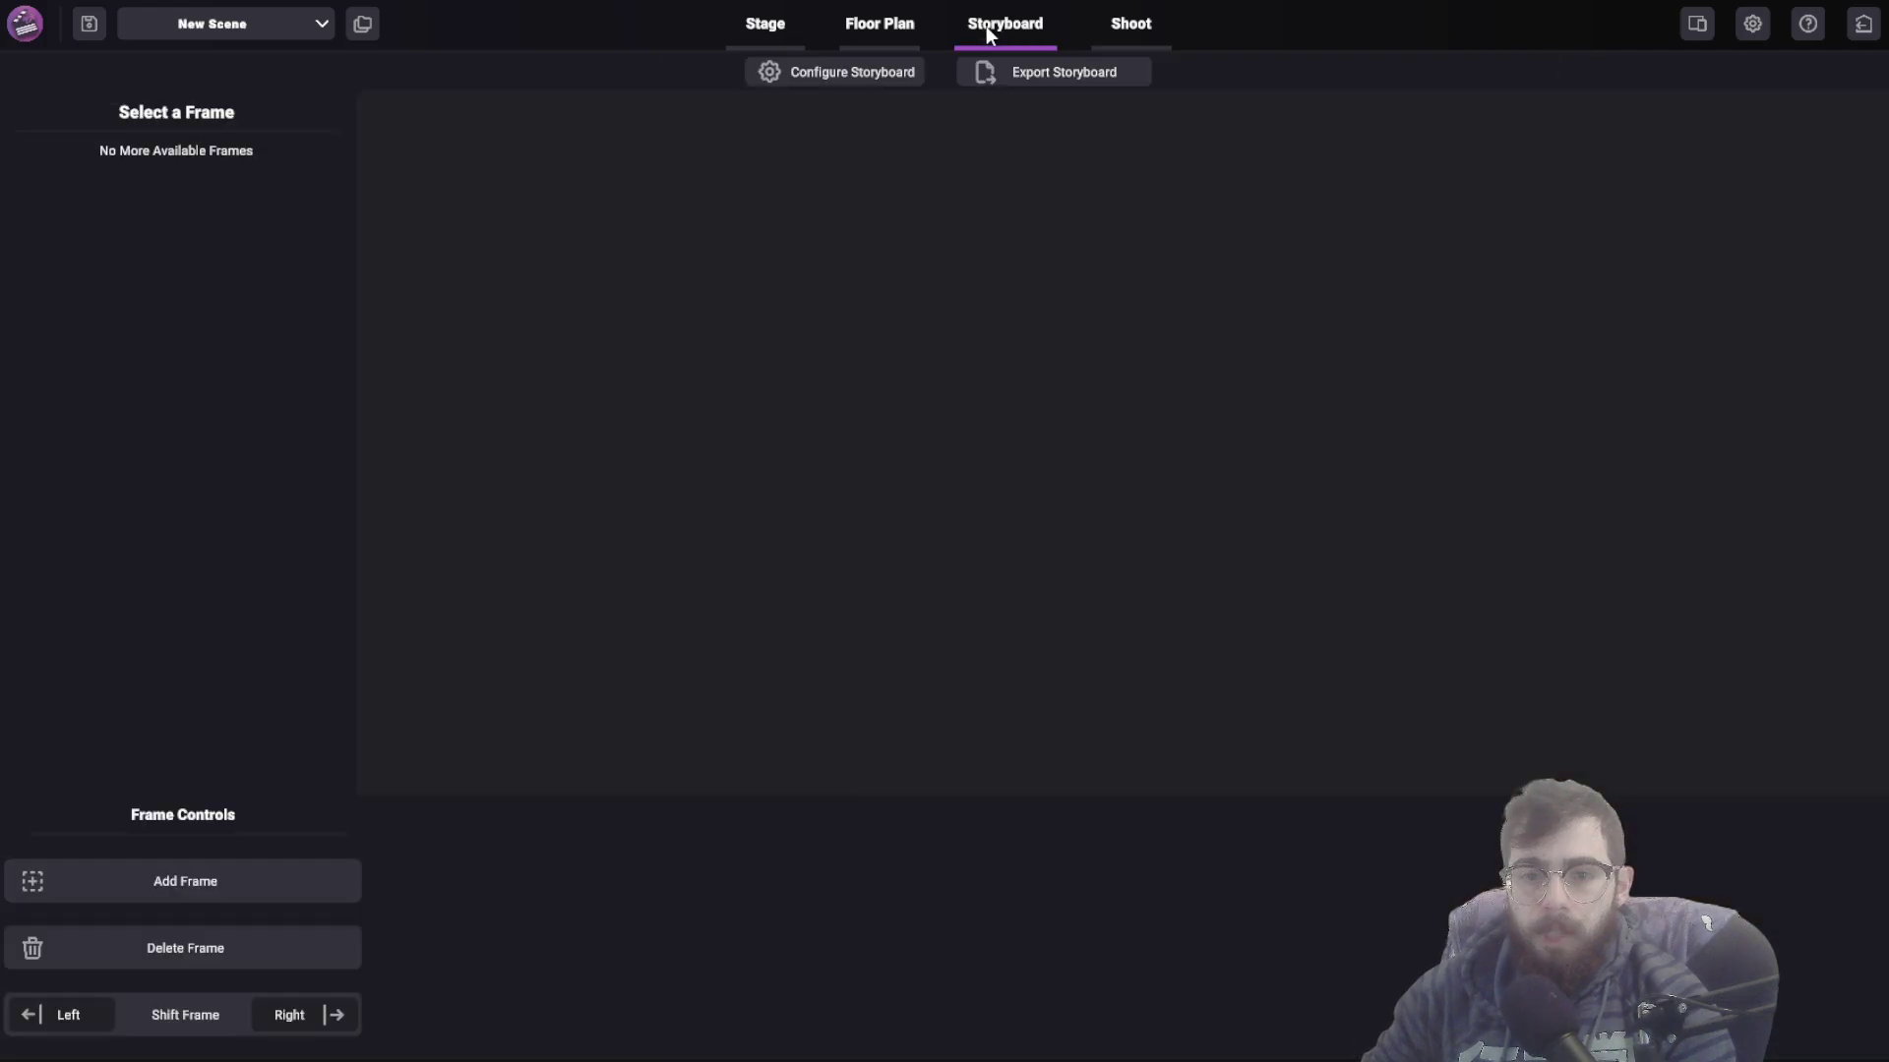
{"action": "left_click", "coordinate": [900, 22]}
{"action": "left_click", "coordinate": [767, 23]}
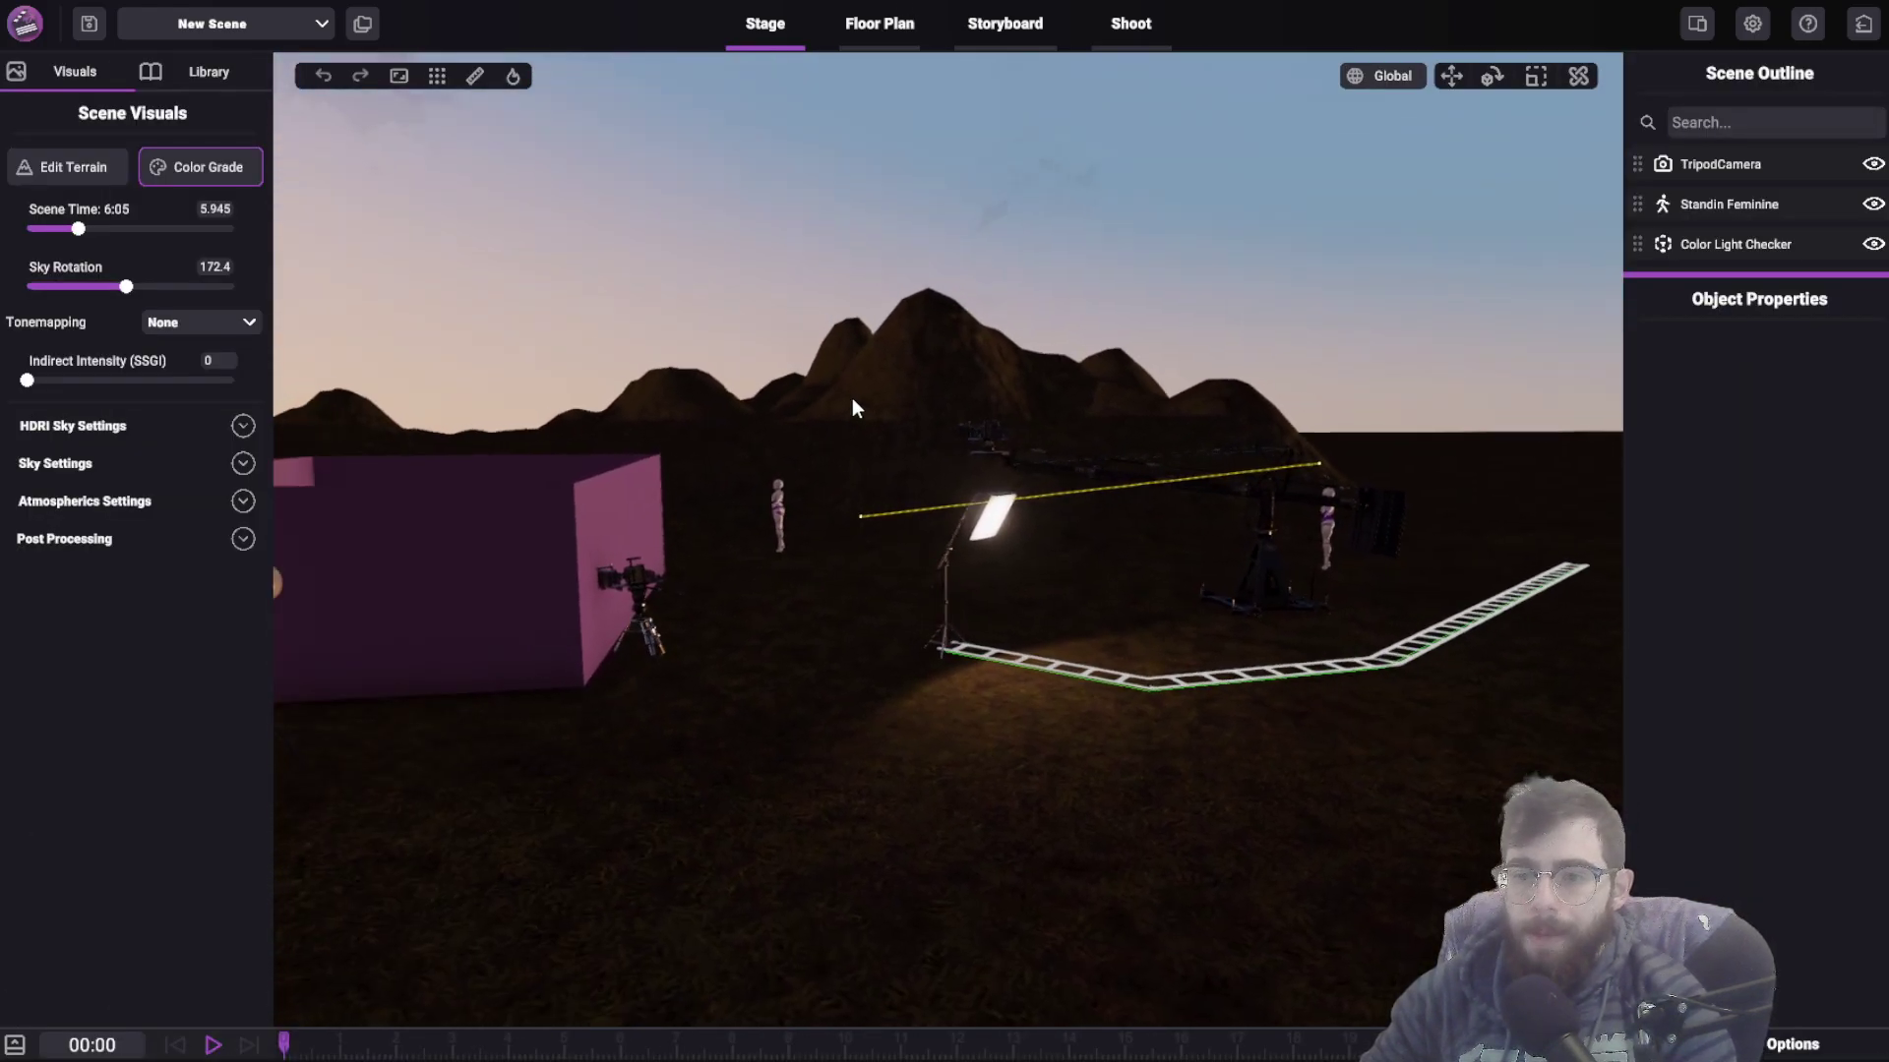
{"action": "left_click_drag", "start_coordinate": [1722, 275], "coordinate": [1746, 604]}
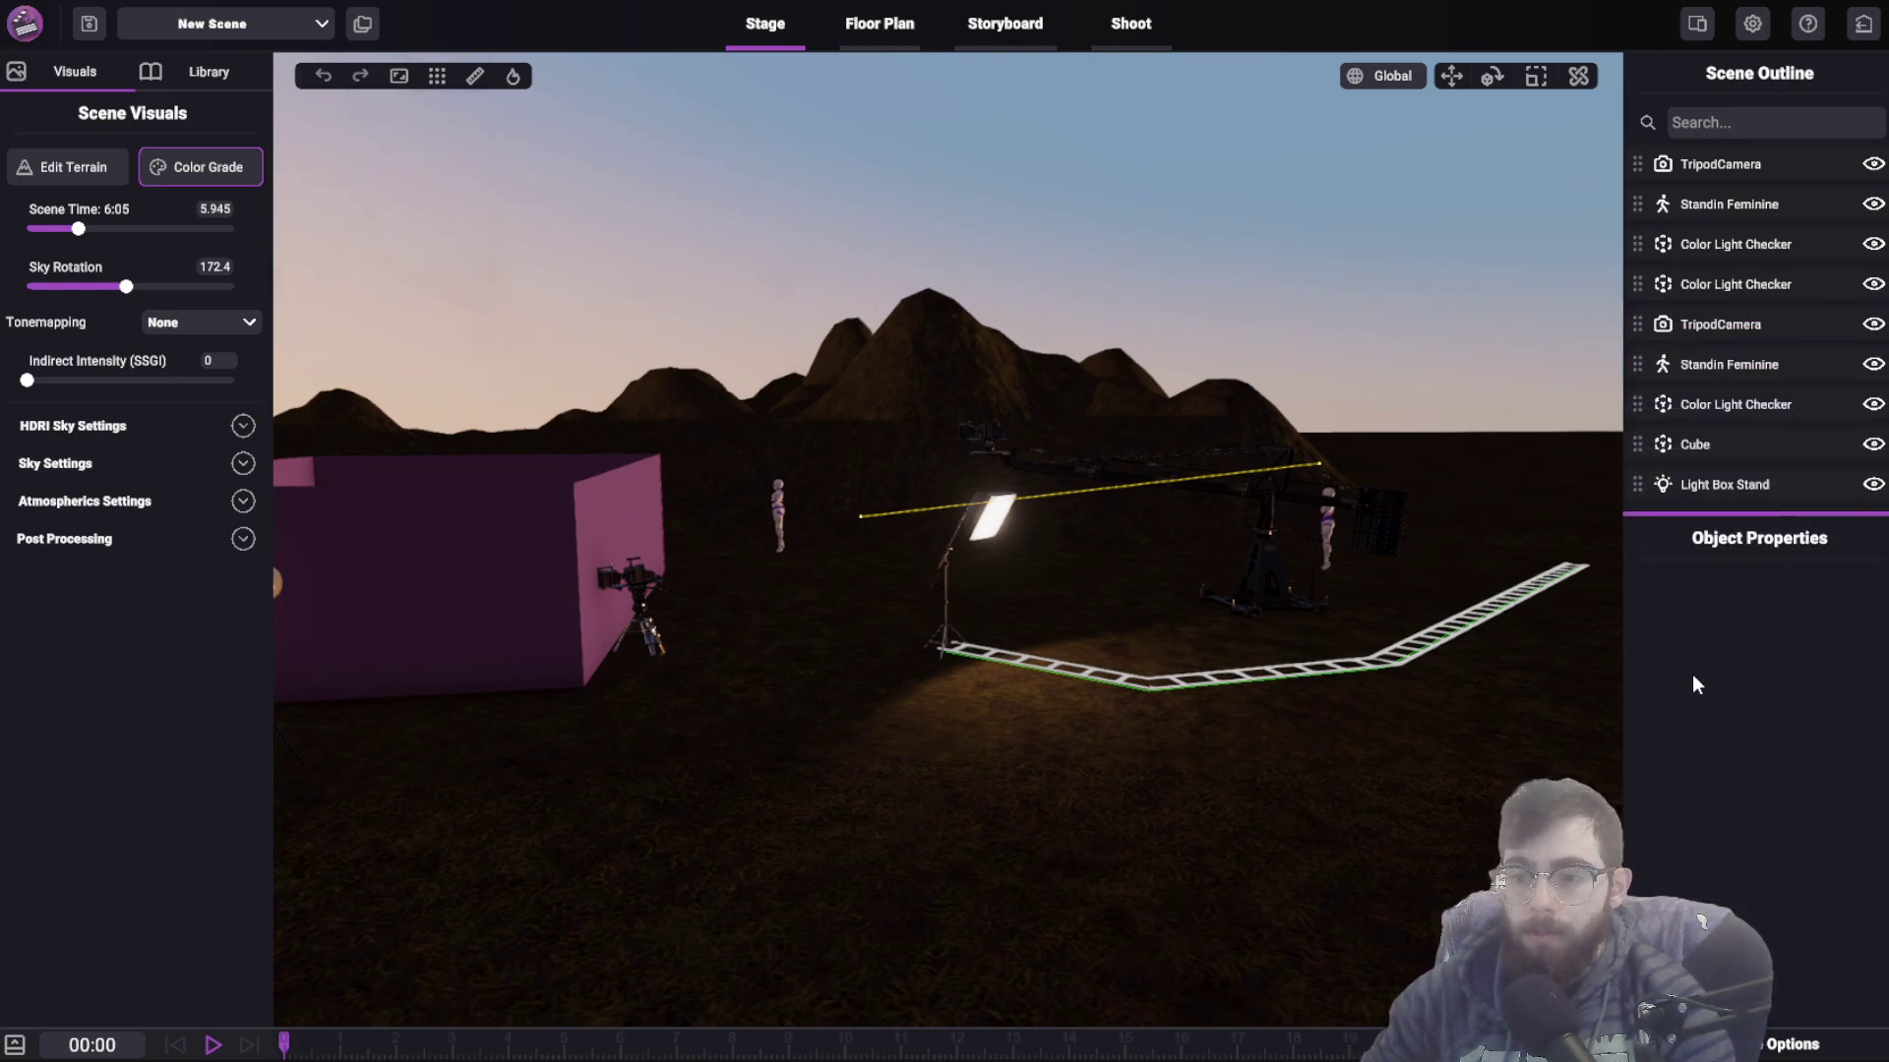
{"action": "left_click_drag", "start_coordinate": [1046, 761], "coordinate": [1075, 655]}
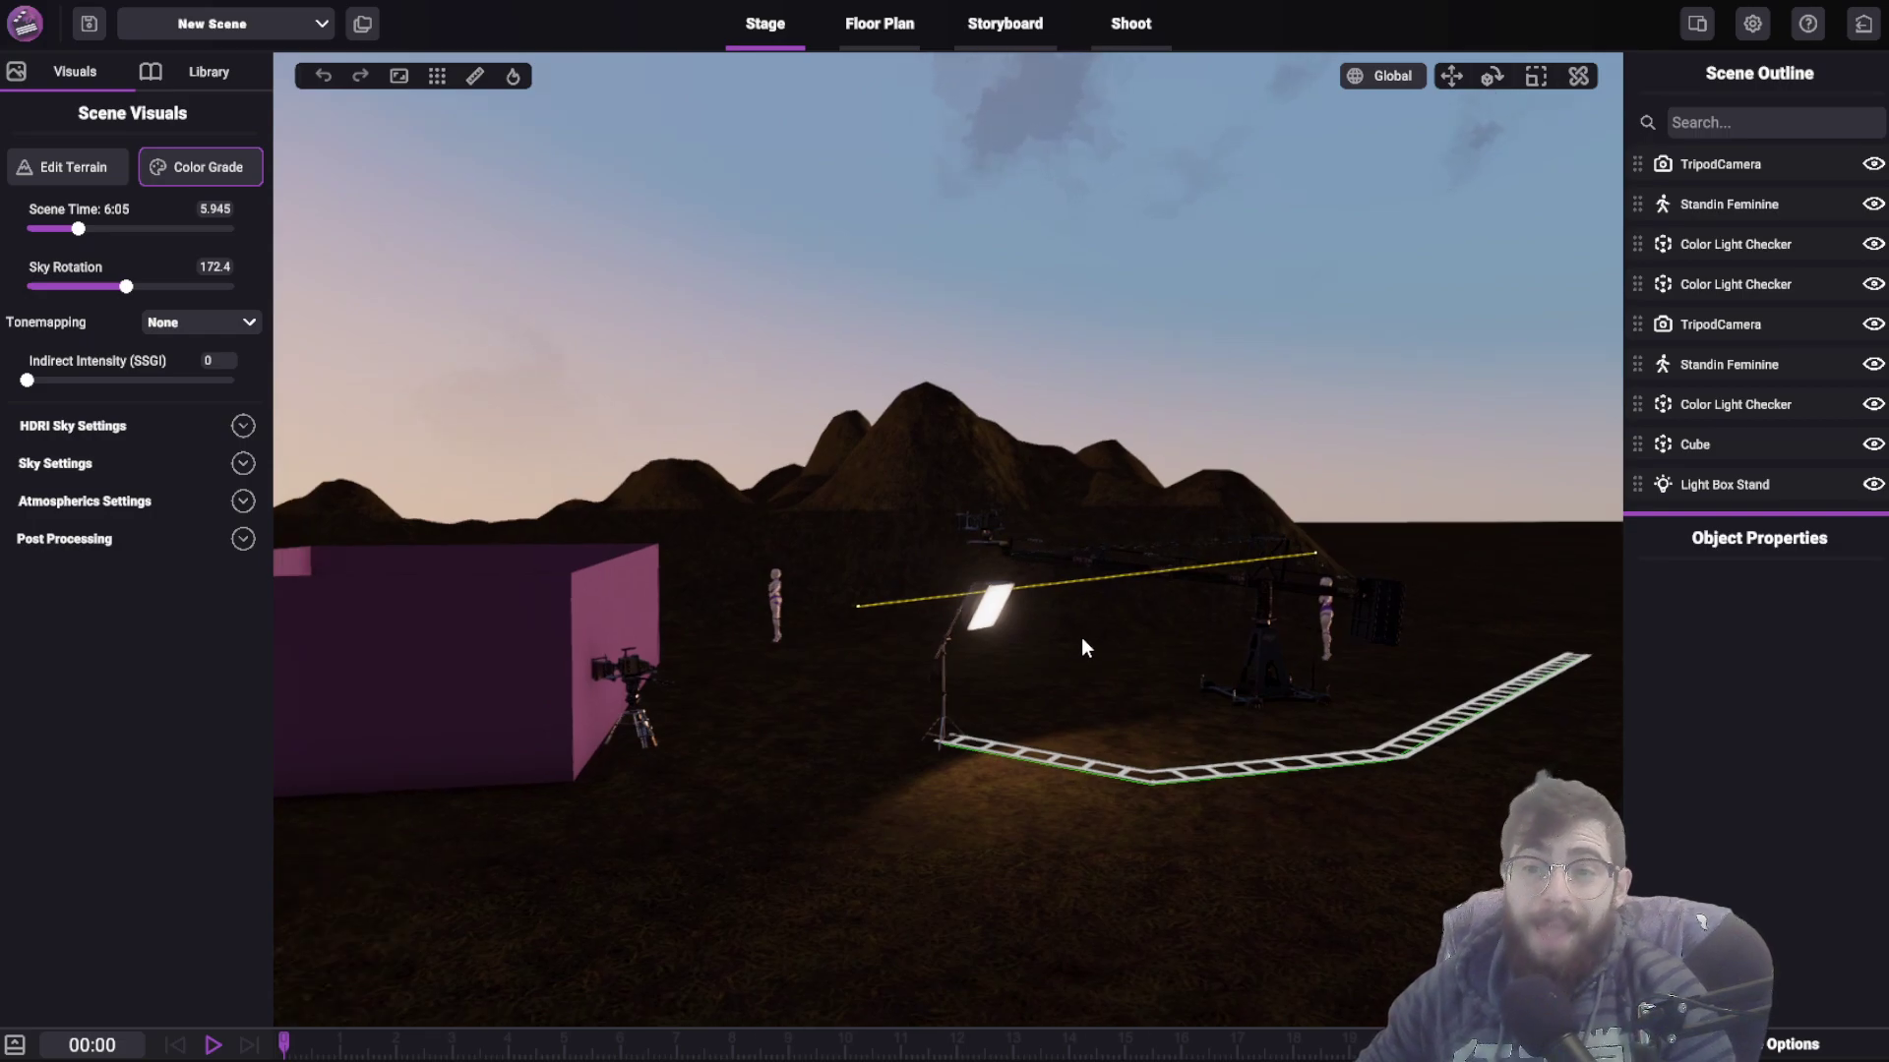